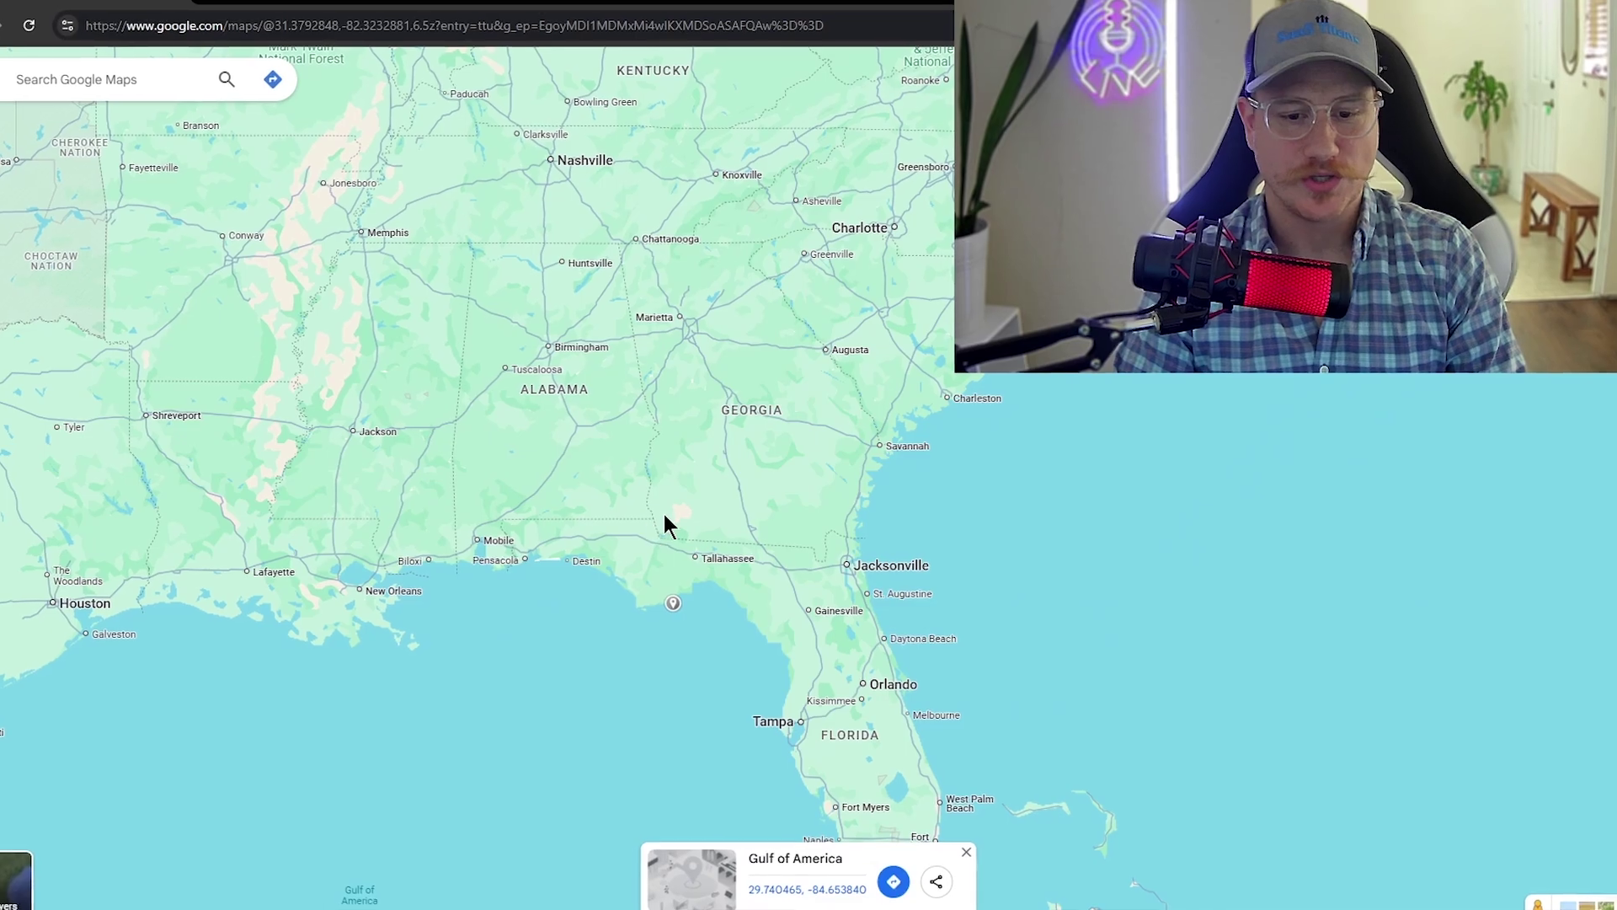
Zoom the map into Tallahassee and search Google Maps for 'hvac'
scroll(666, 515, "up", 5)
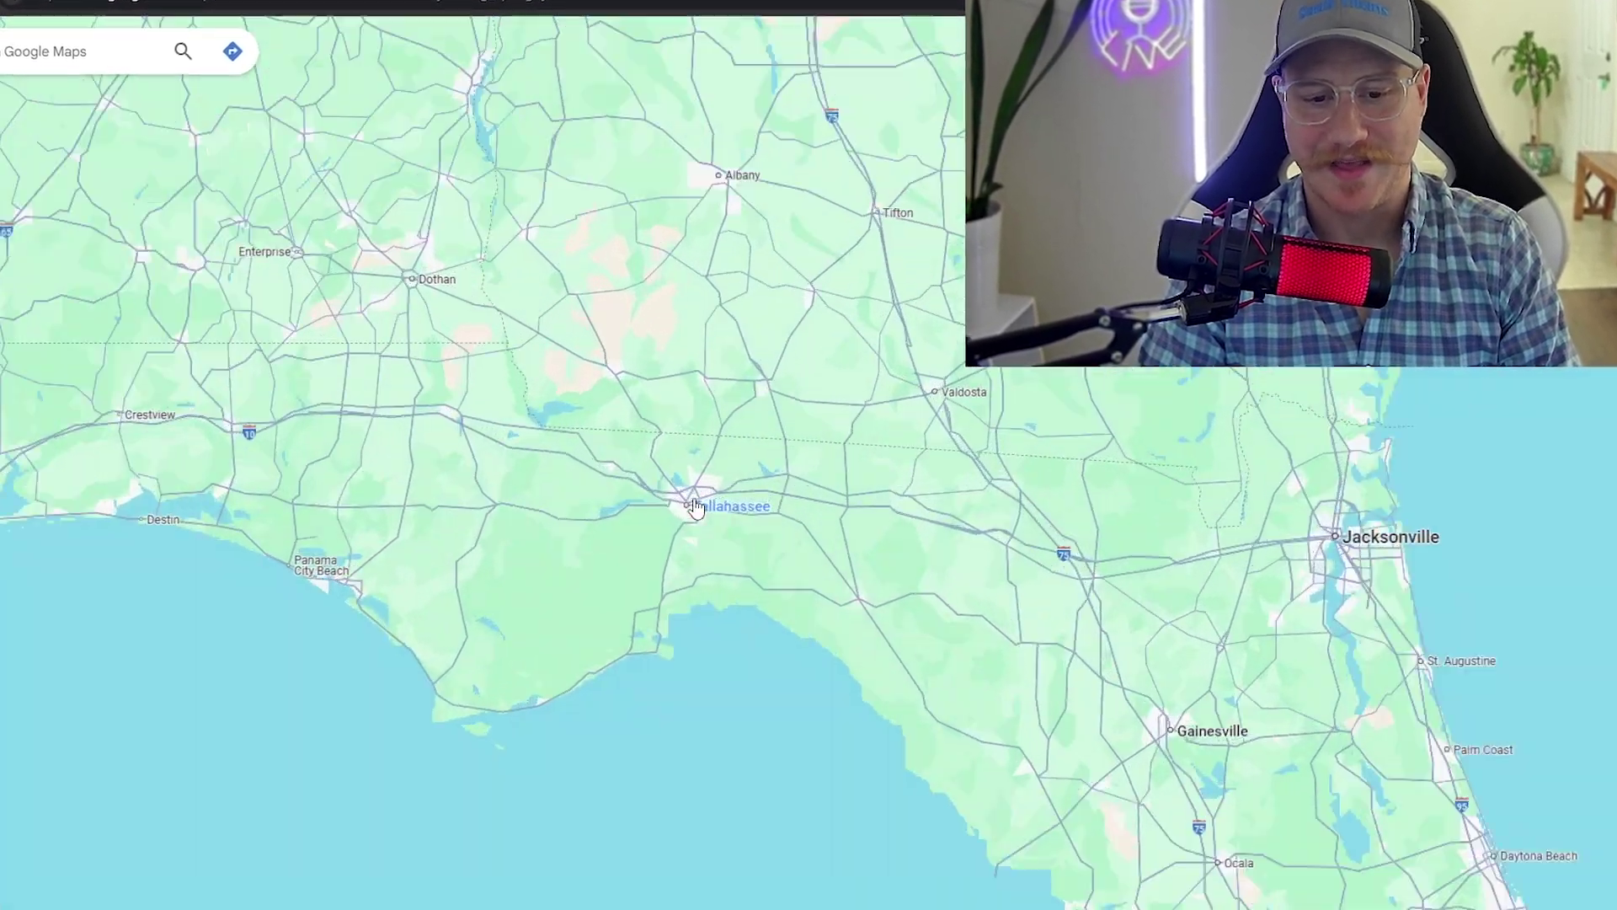
scroll(695, 506, "up", 5)
left_click(146, 103)
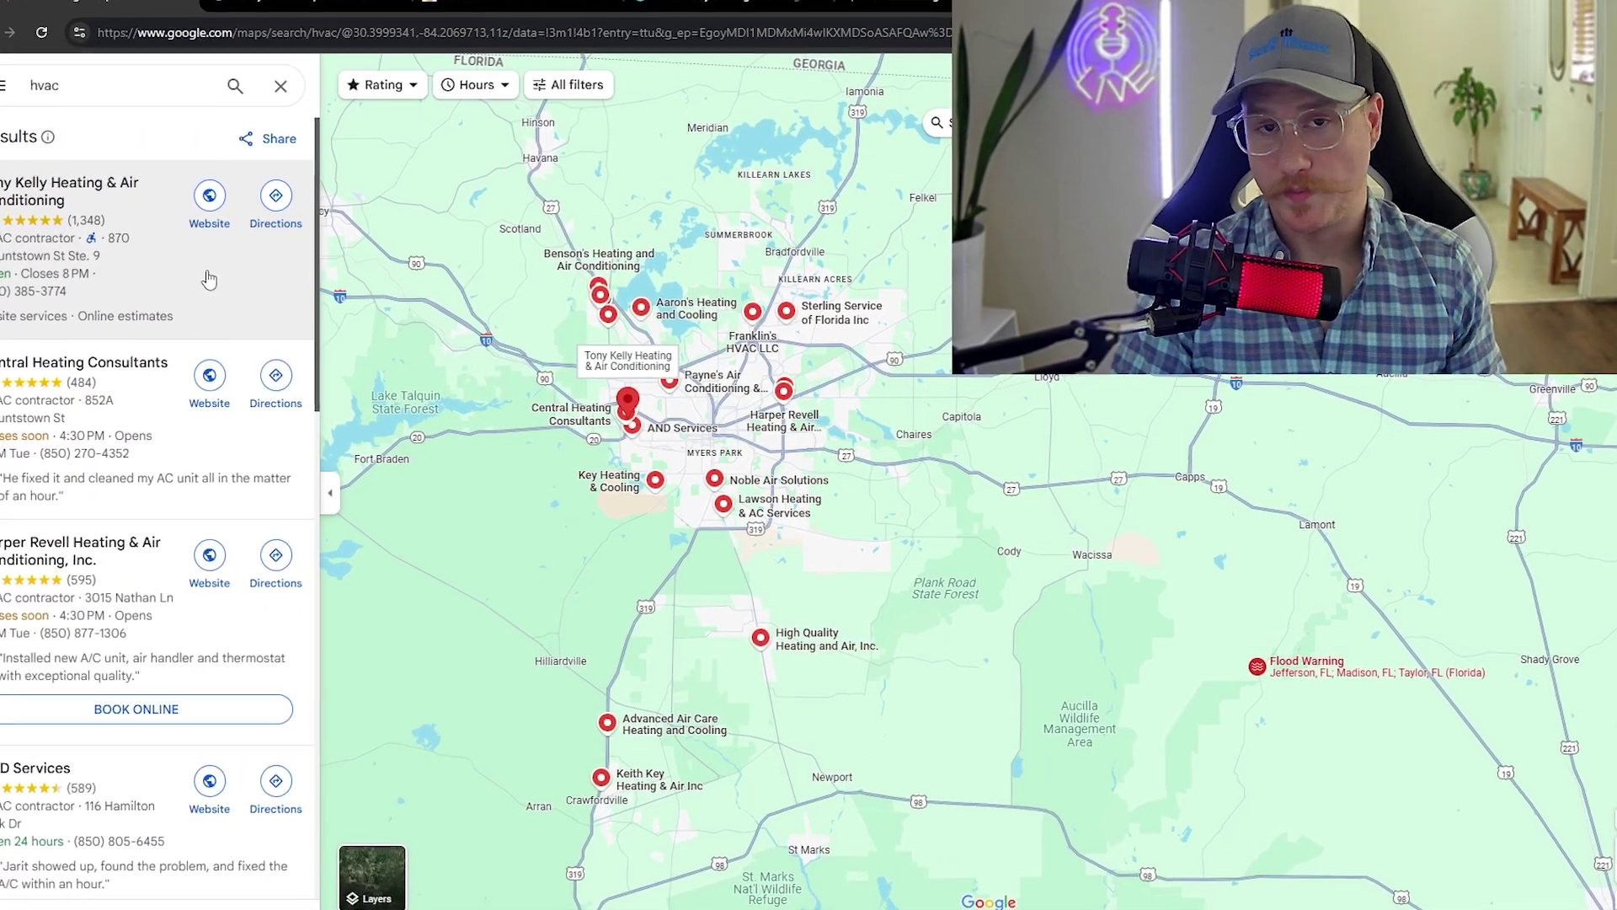
Review the Tony Kelly Heating & Air Conditioning listing and its website
left_click(199, 276)
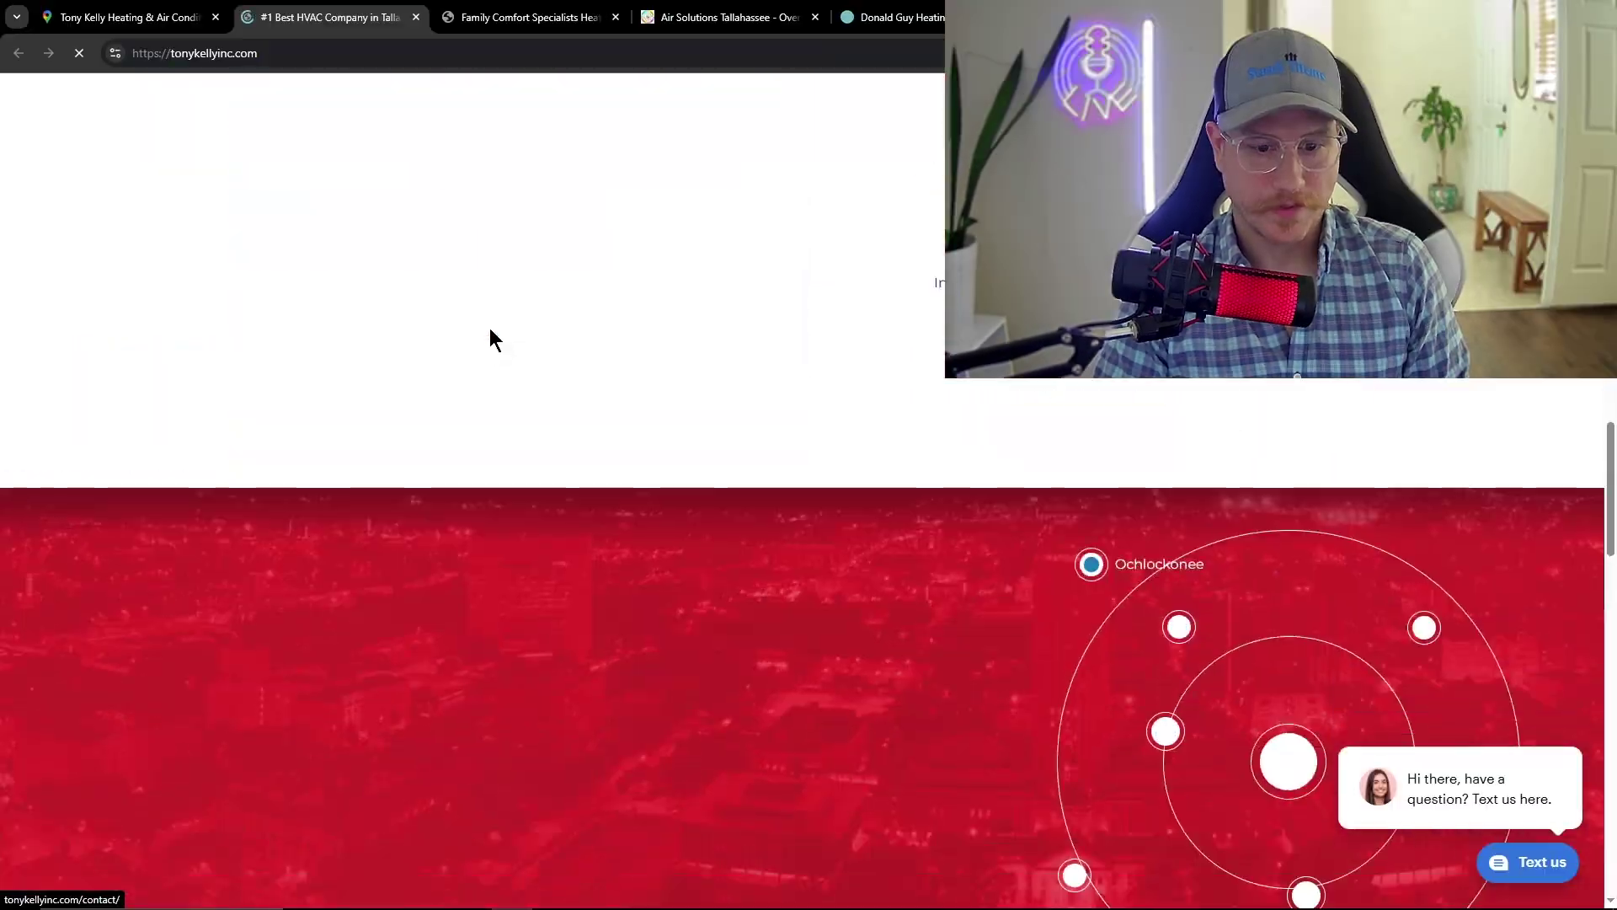
scroll(491, 337, "down", 10)
key("ctrl+w")
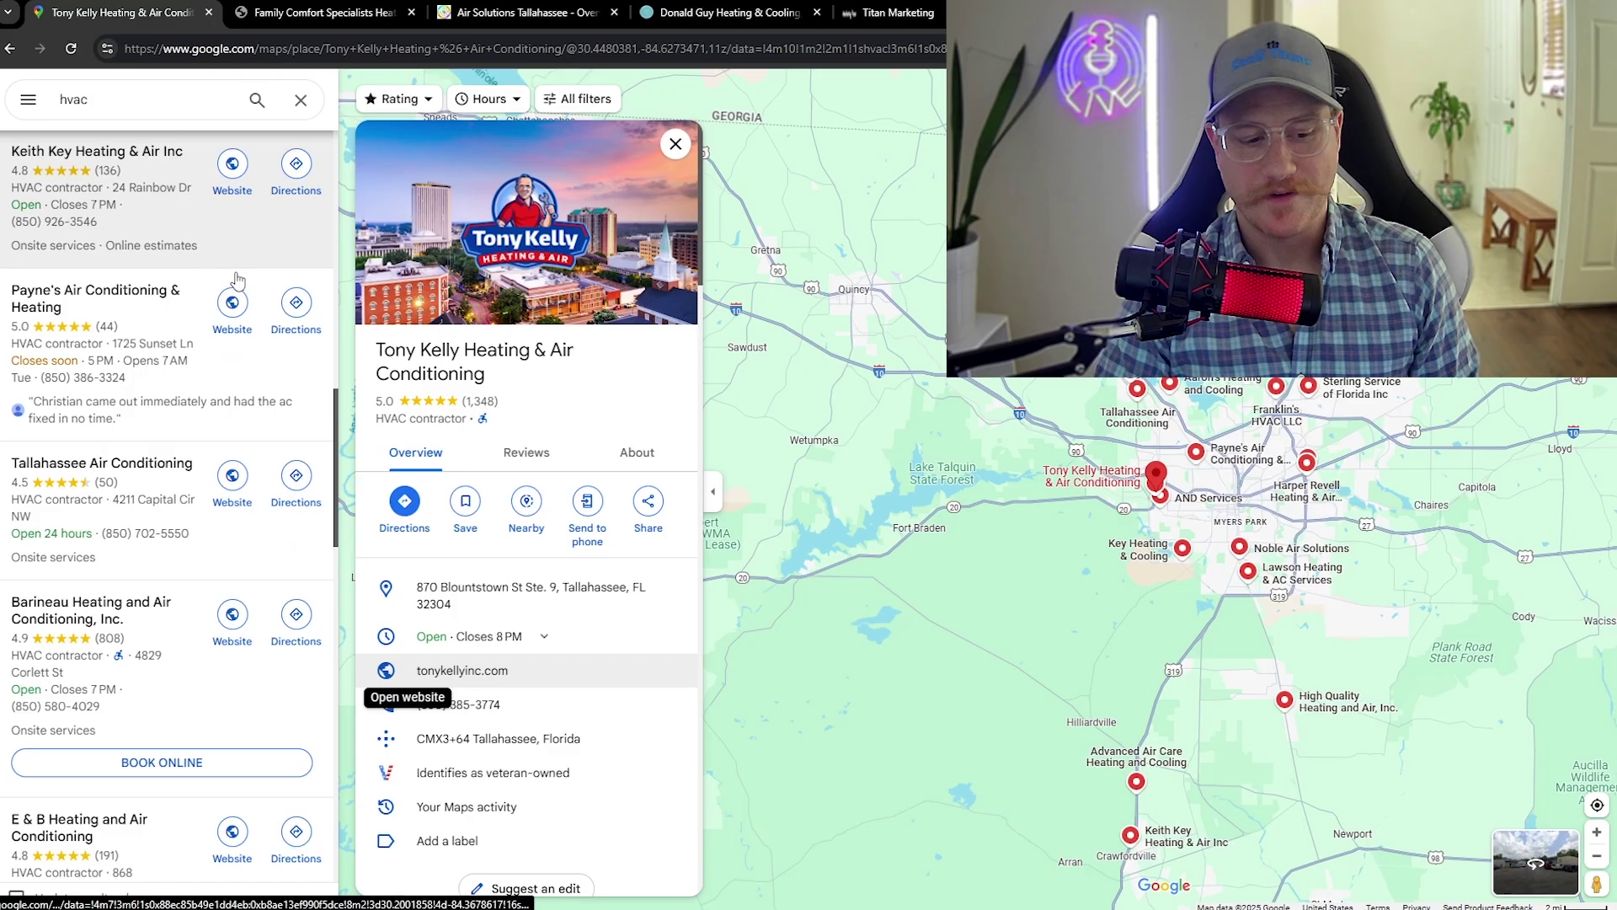
Open Aaron's Heating and Cooling profile with its 4.8 rating and contact details
scroll(238, 279, "down", 15)
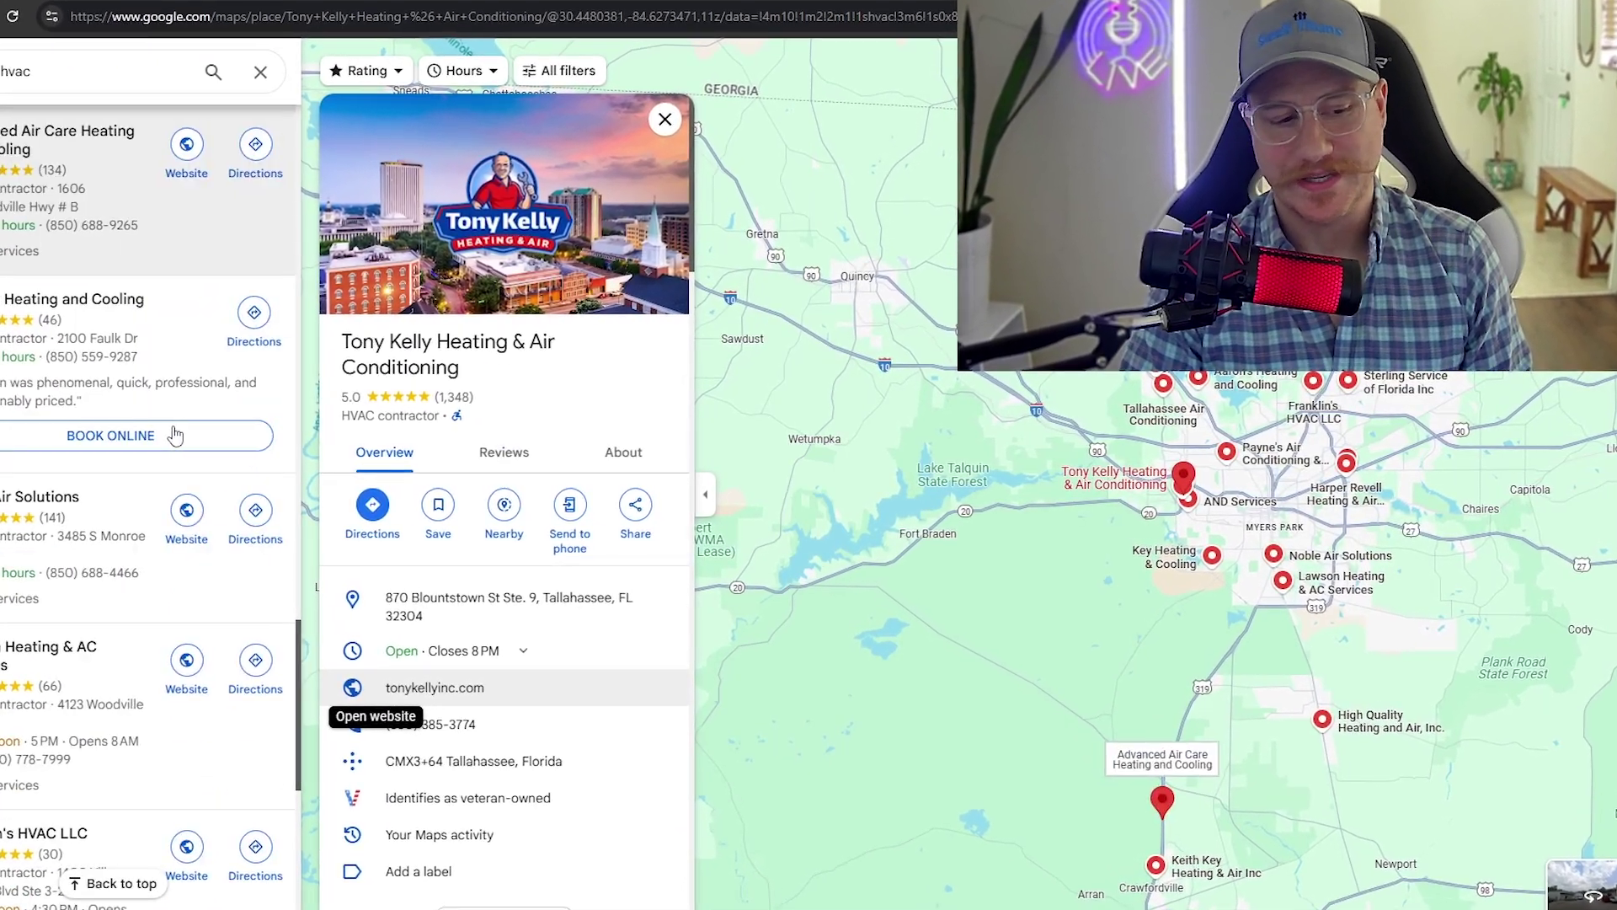
left_click(112, 421)
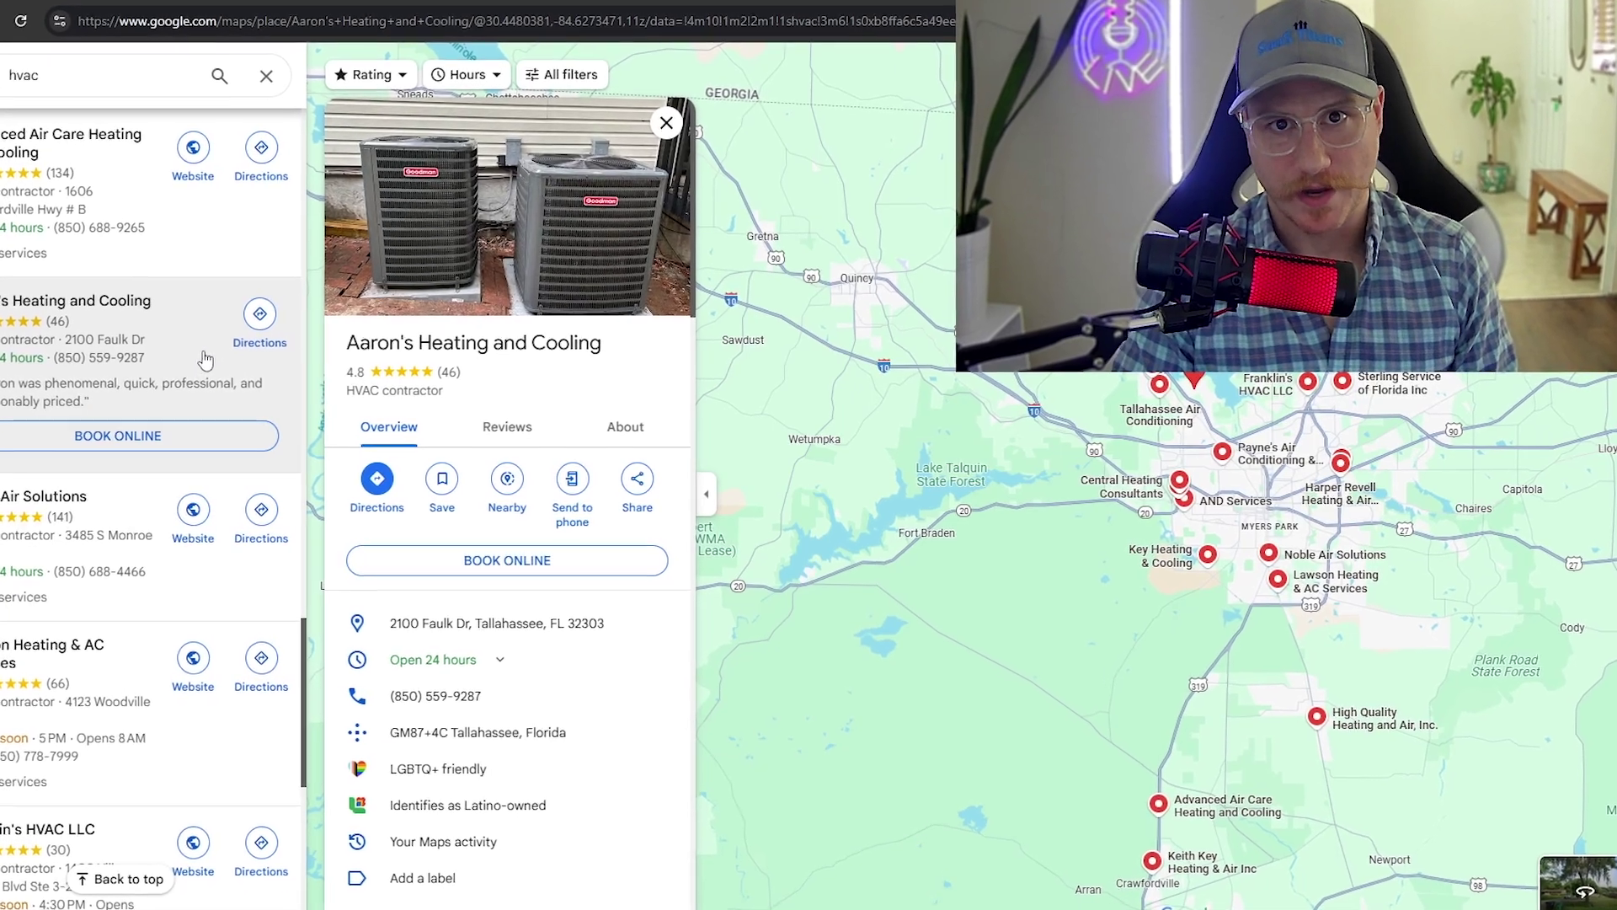
scroll(165, 357, "down", 5)
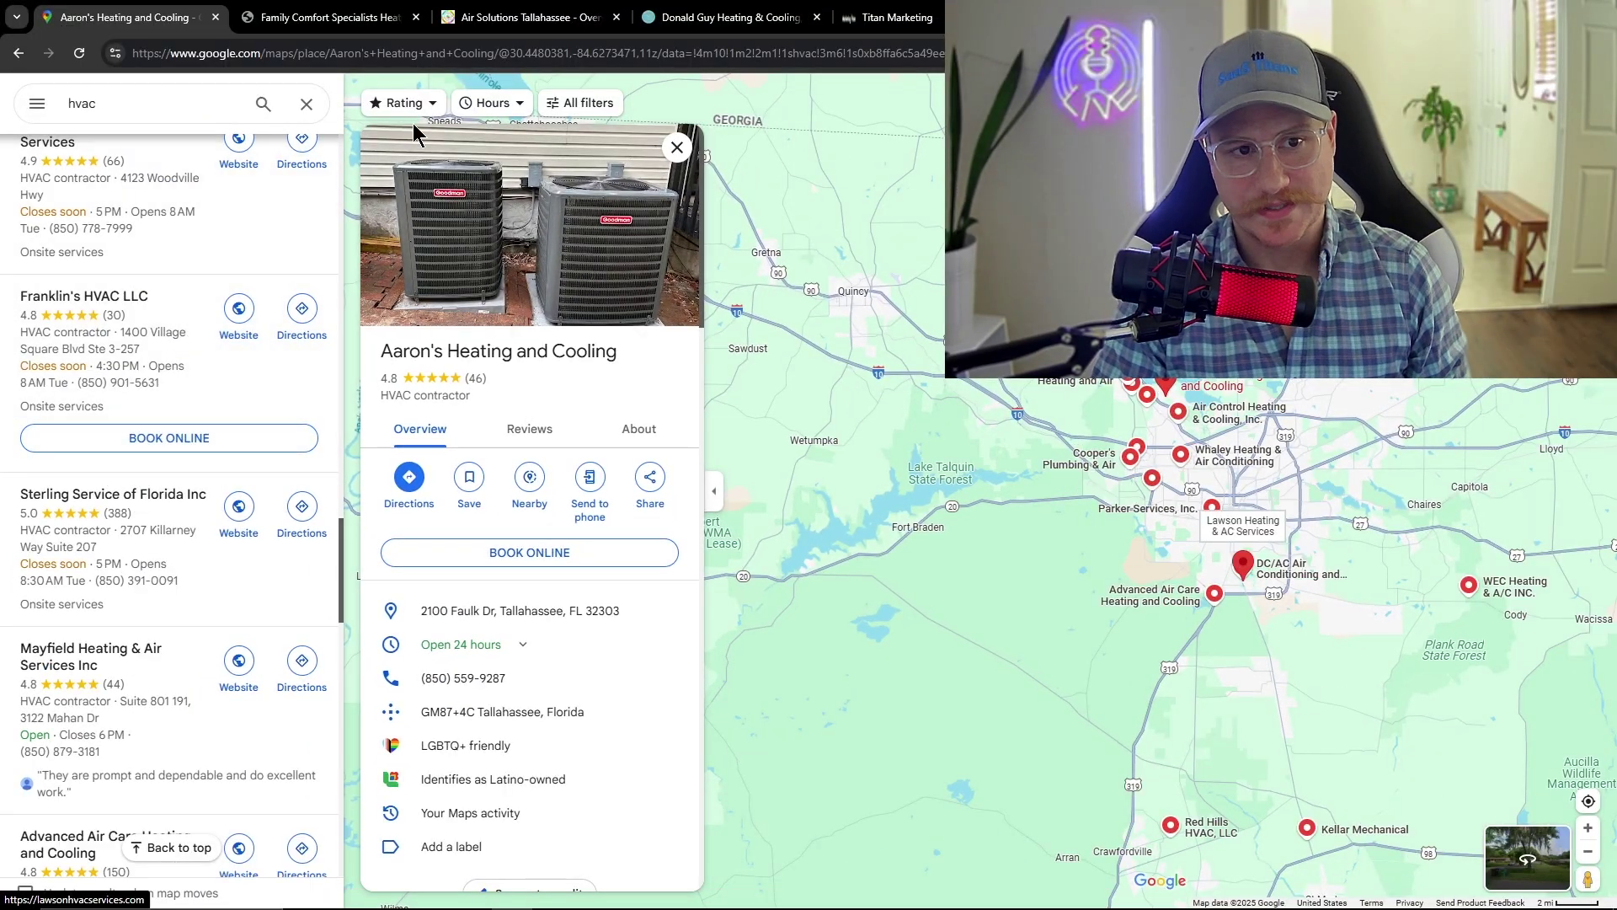
Bring up the Family Comfort Specialists Contact Us page and its Request Service / Estimate form
left_click(354, 15)
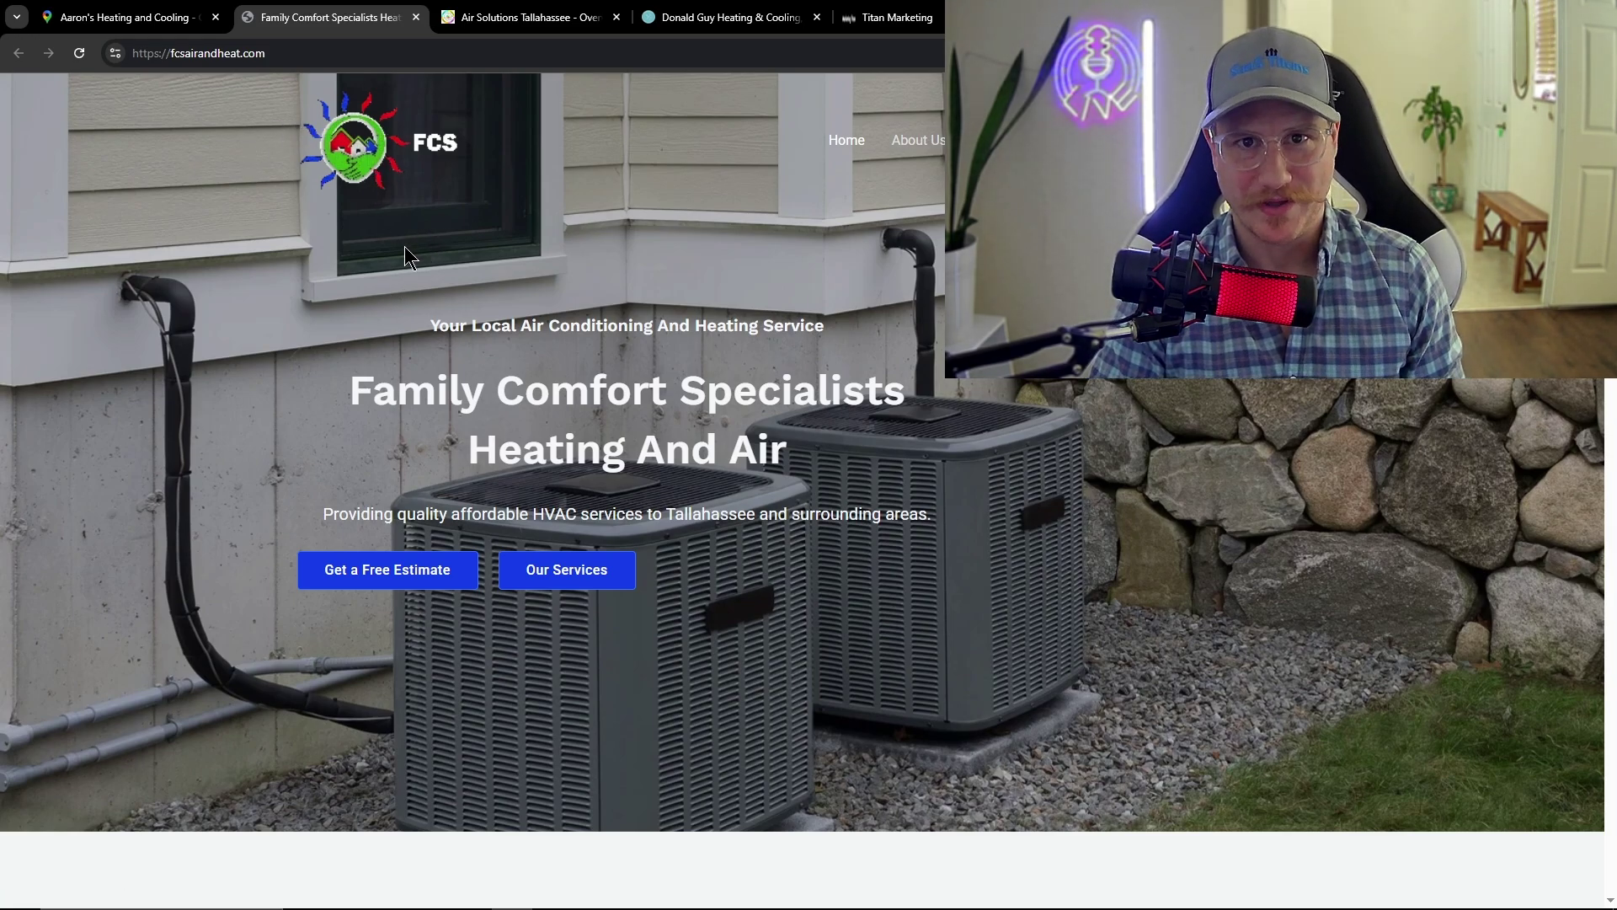
scroll(823, 281, "down", 1)
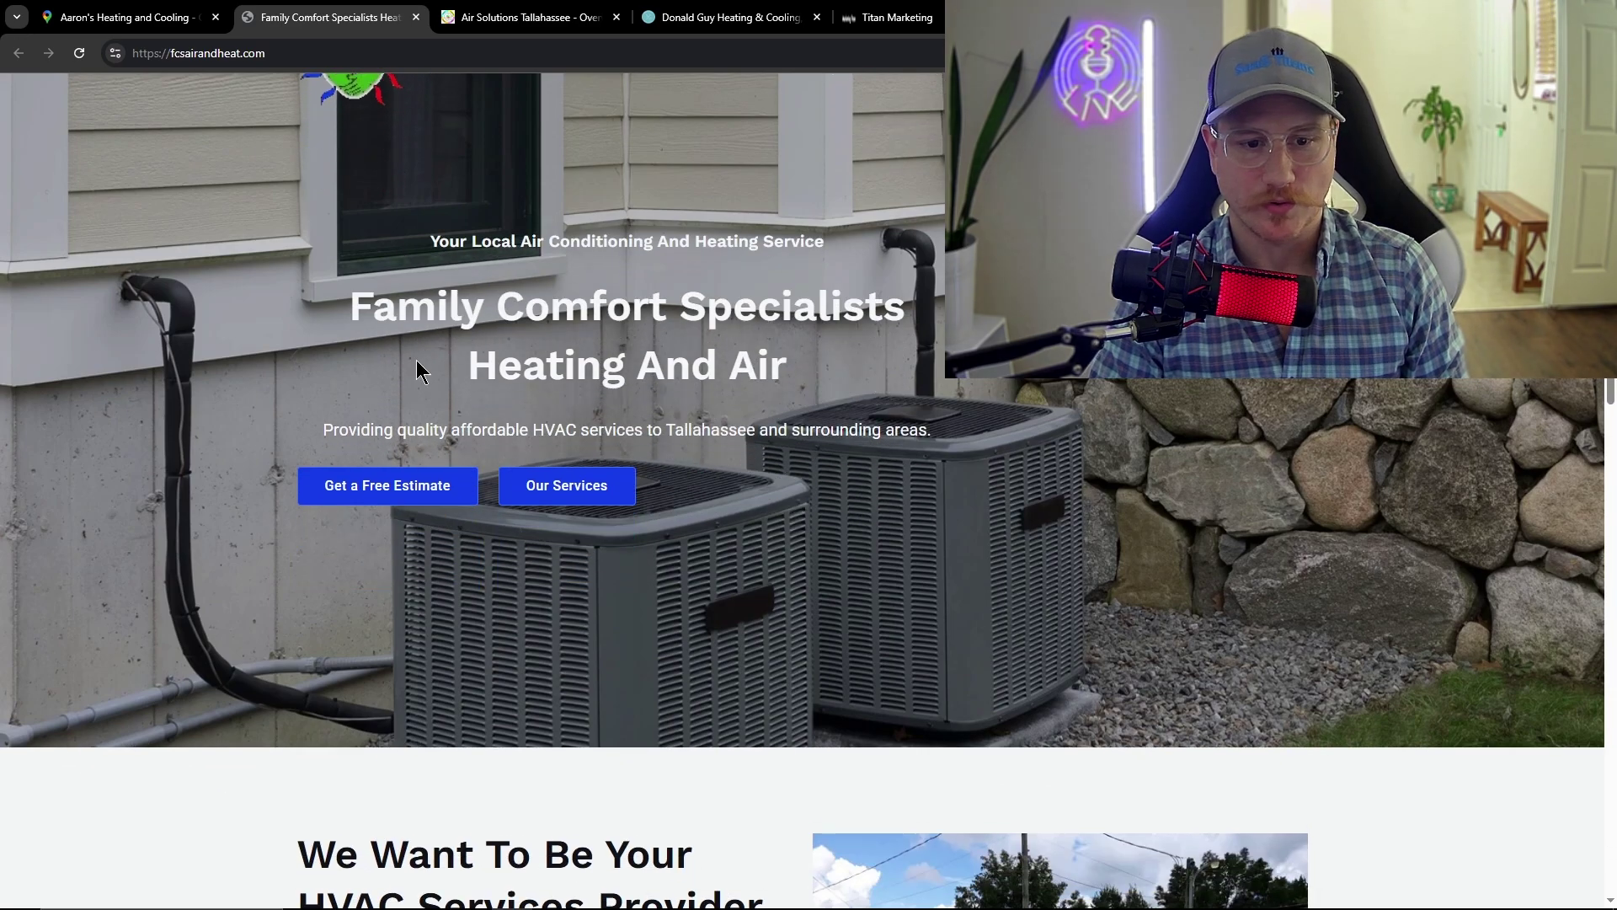
scroll(403, 297, "up", 1)
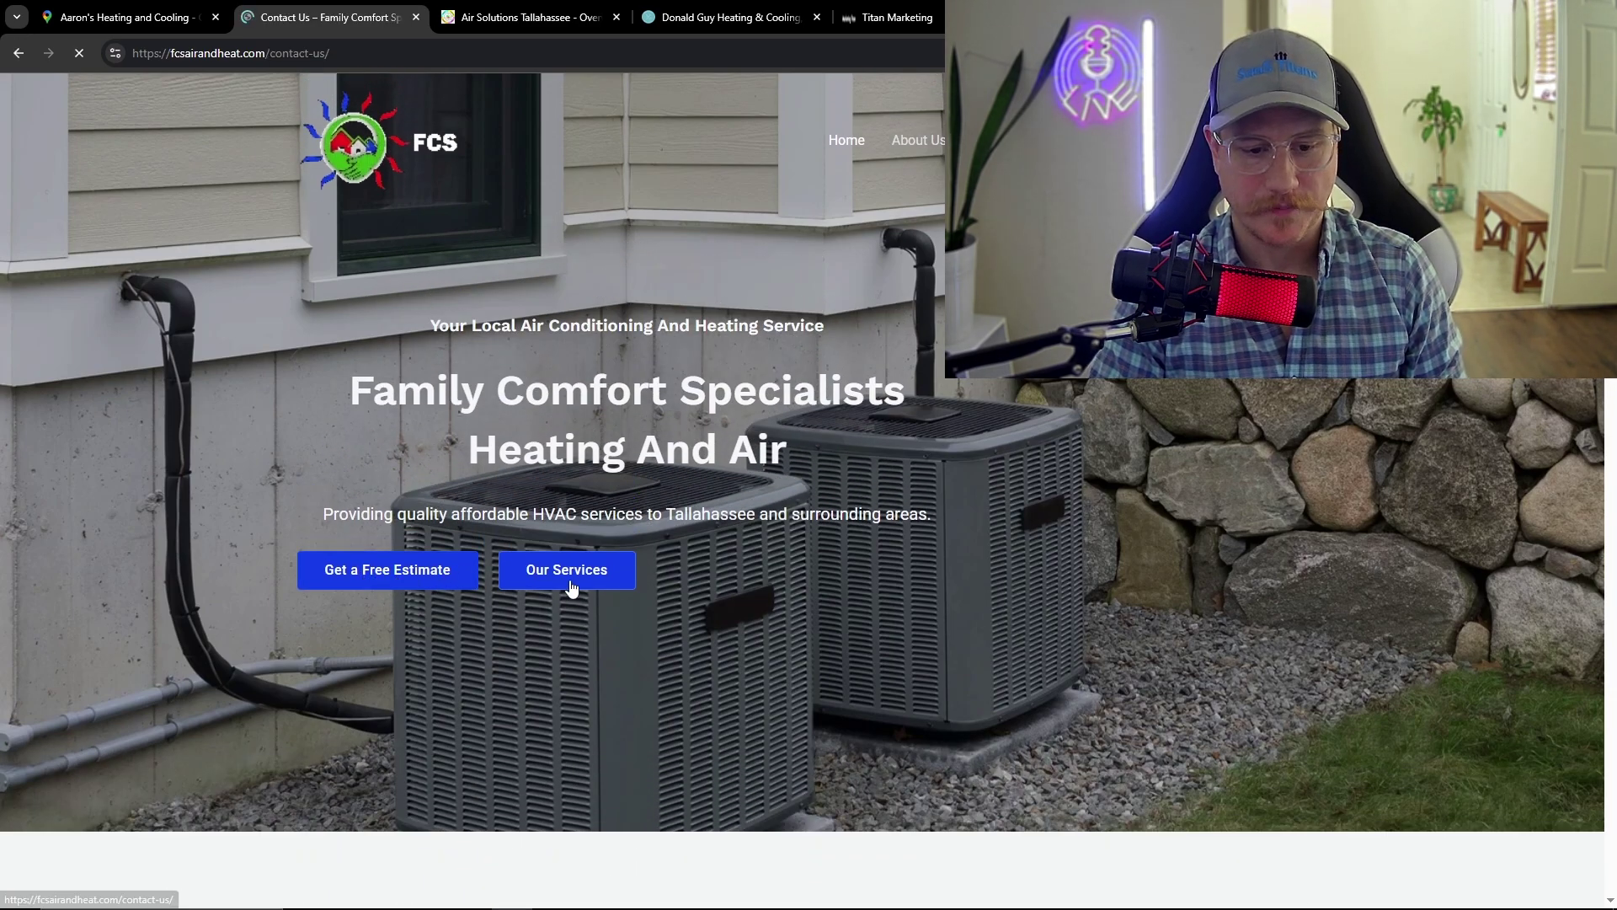
scroll(686, 489, "down", 6)
scroll(692, 490, "up", 3)
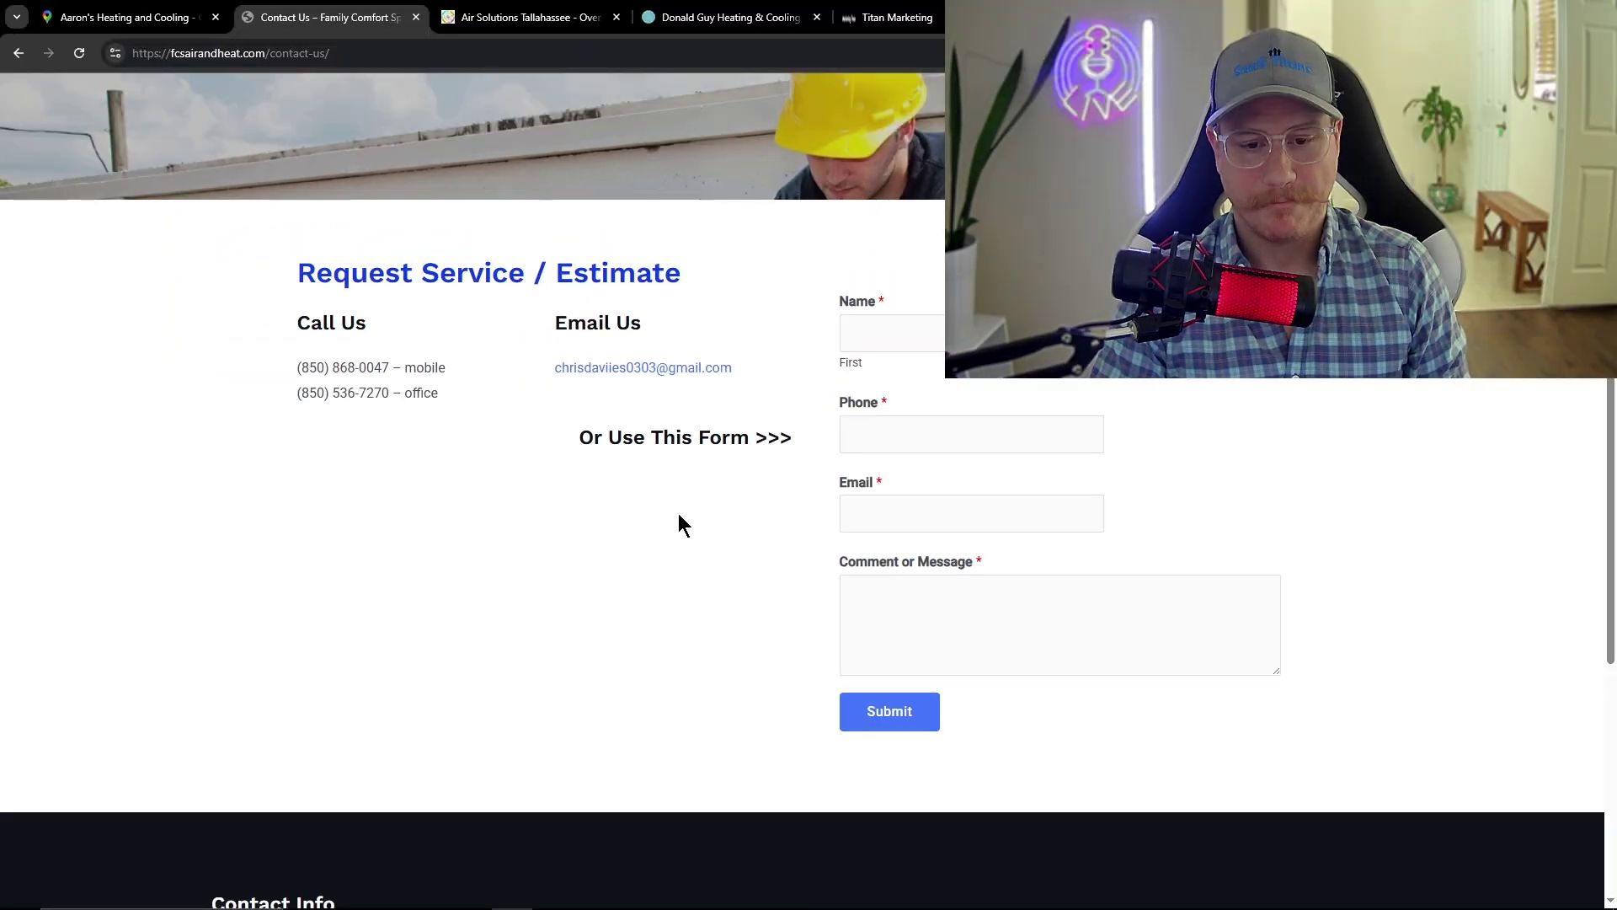
scroll(568, 481, "up", 1)
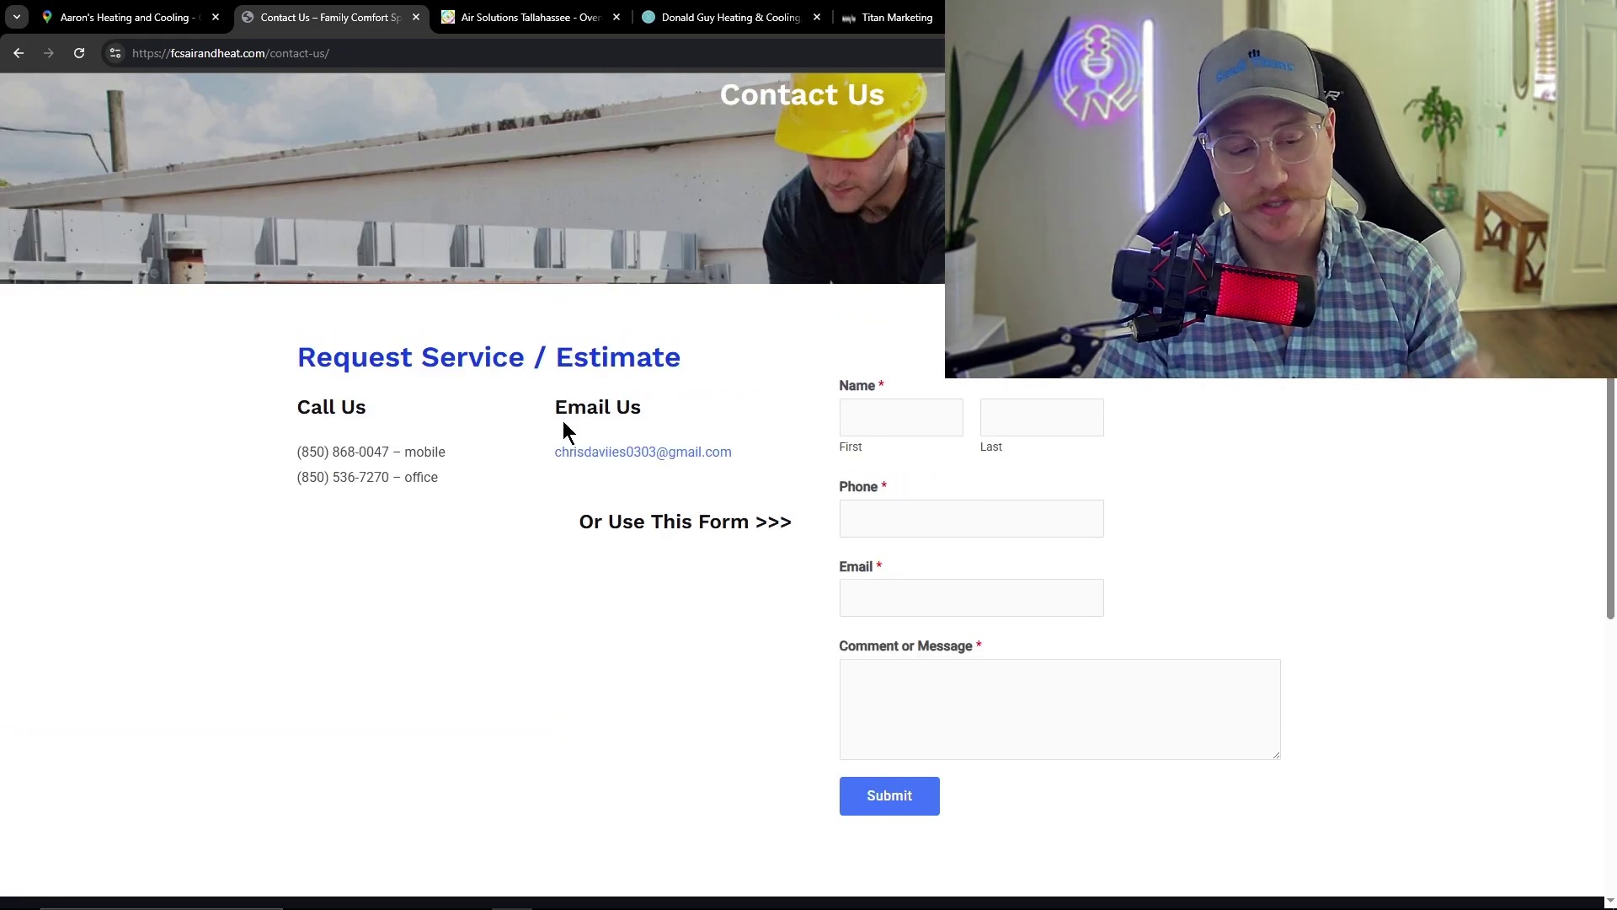
scroll(1082, 536, "down", 1)
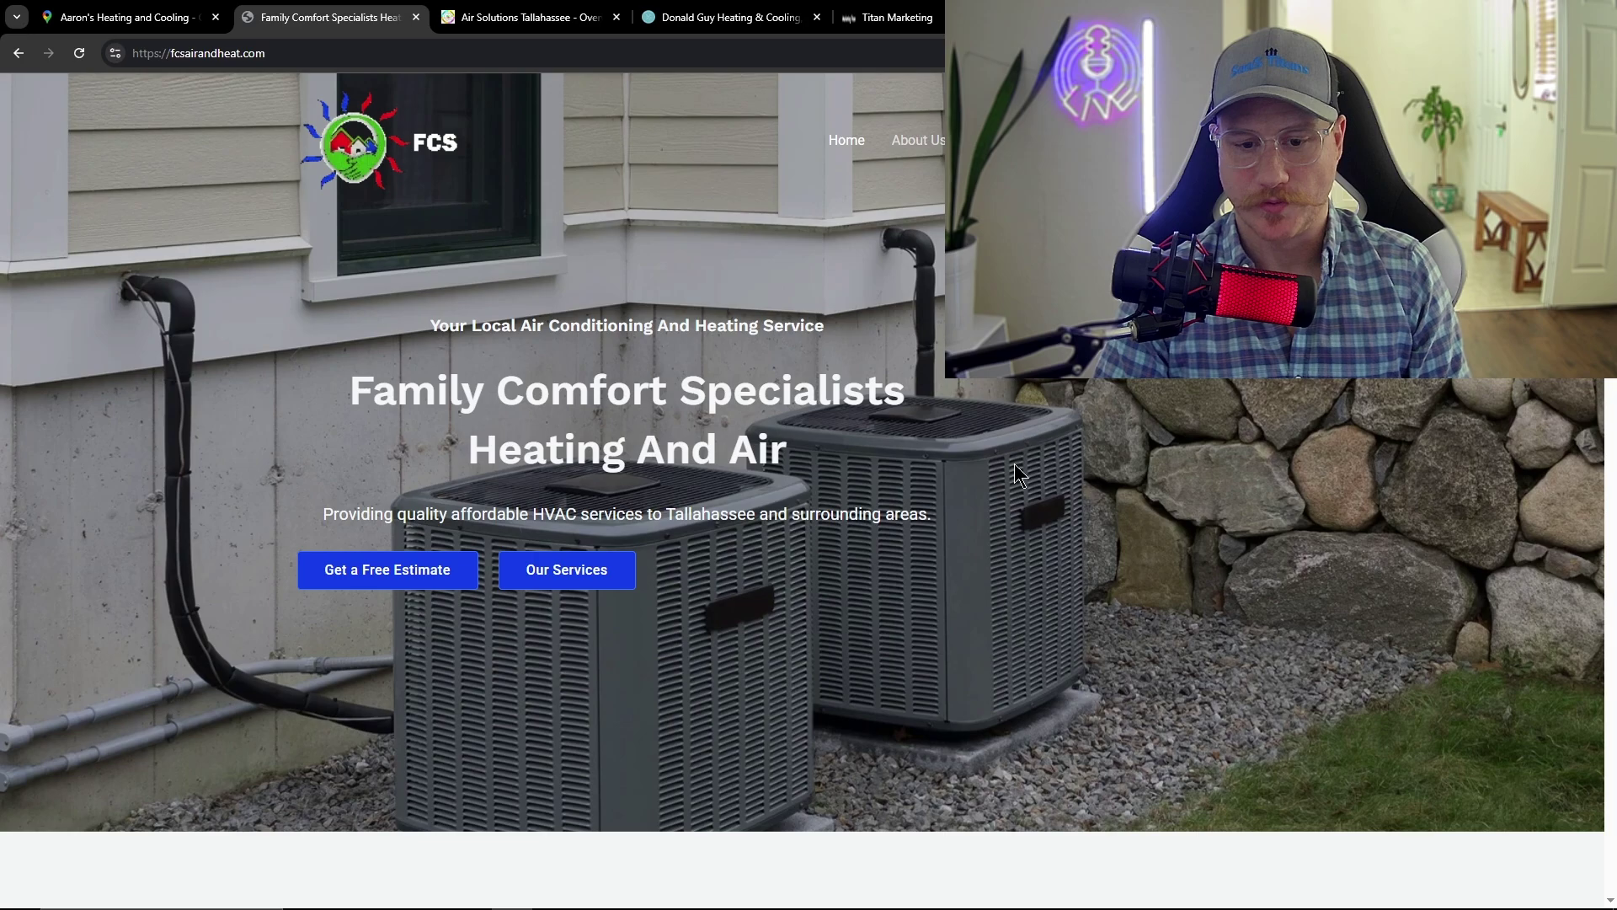
Highlight the Family Comfort Specialists headline and tagline, then scroll through the services
left_click_drag(932, 512, 380, 326)
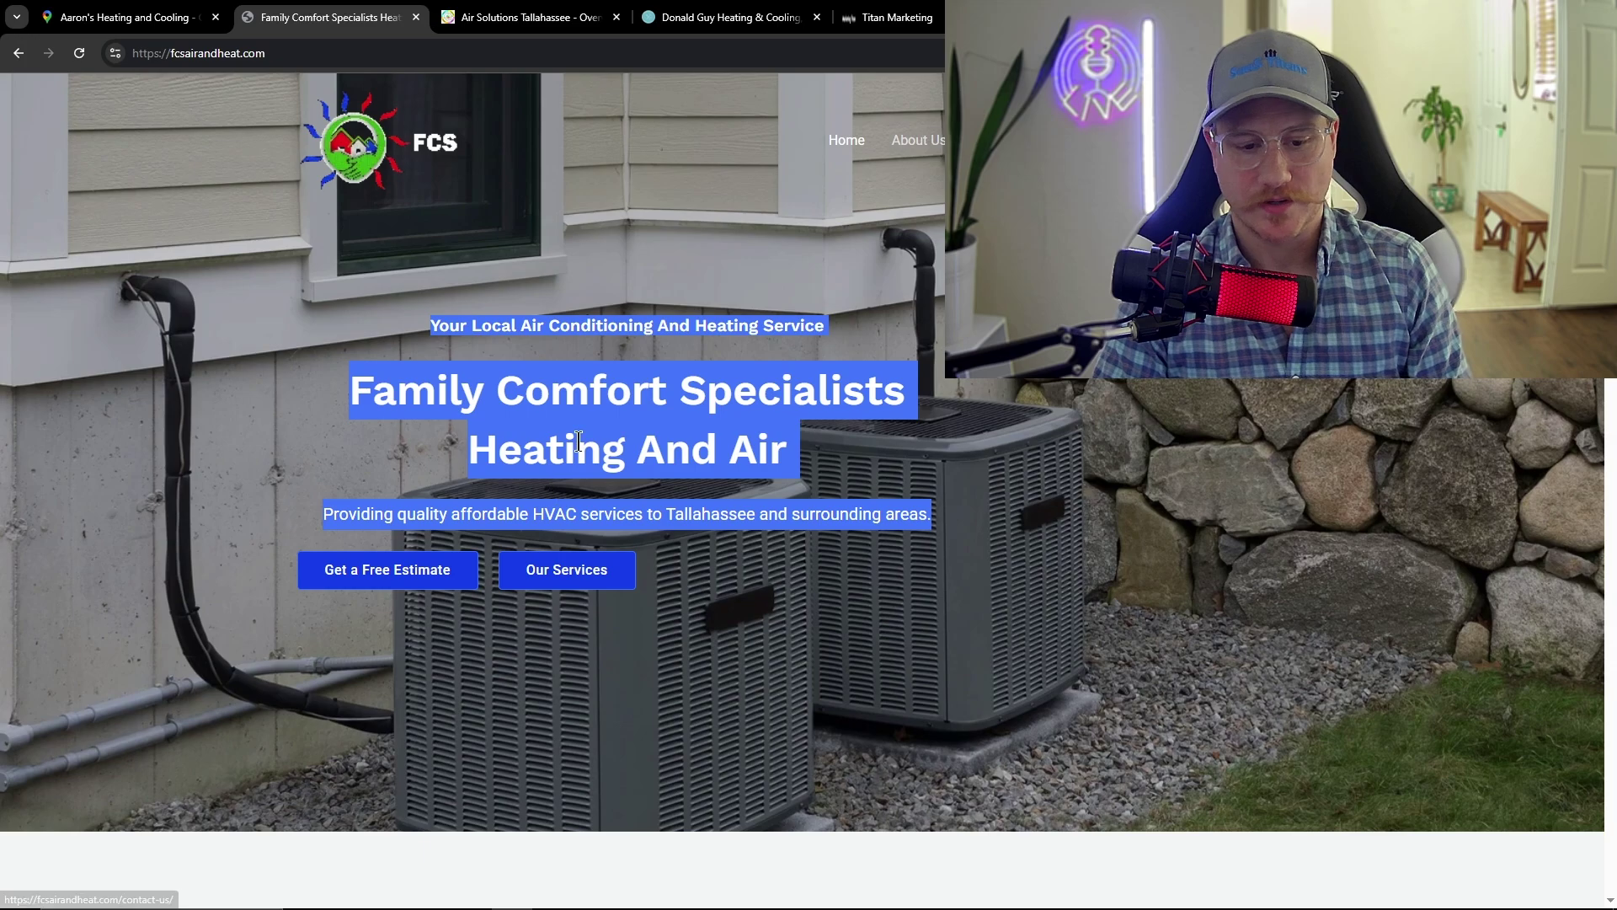
scroll(610, 455, "down", 2)
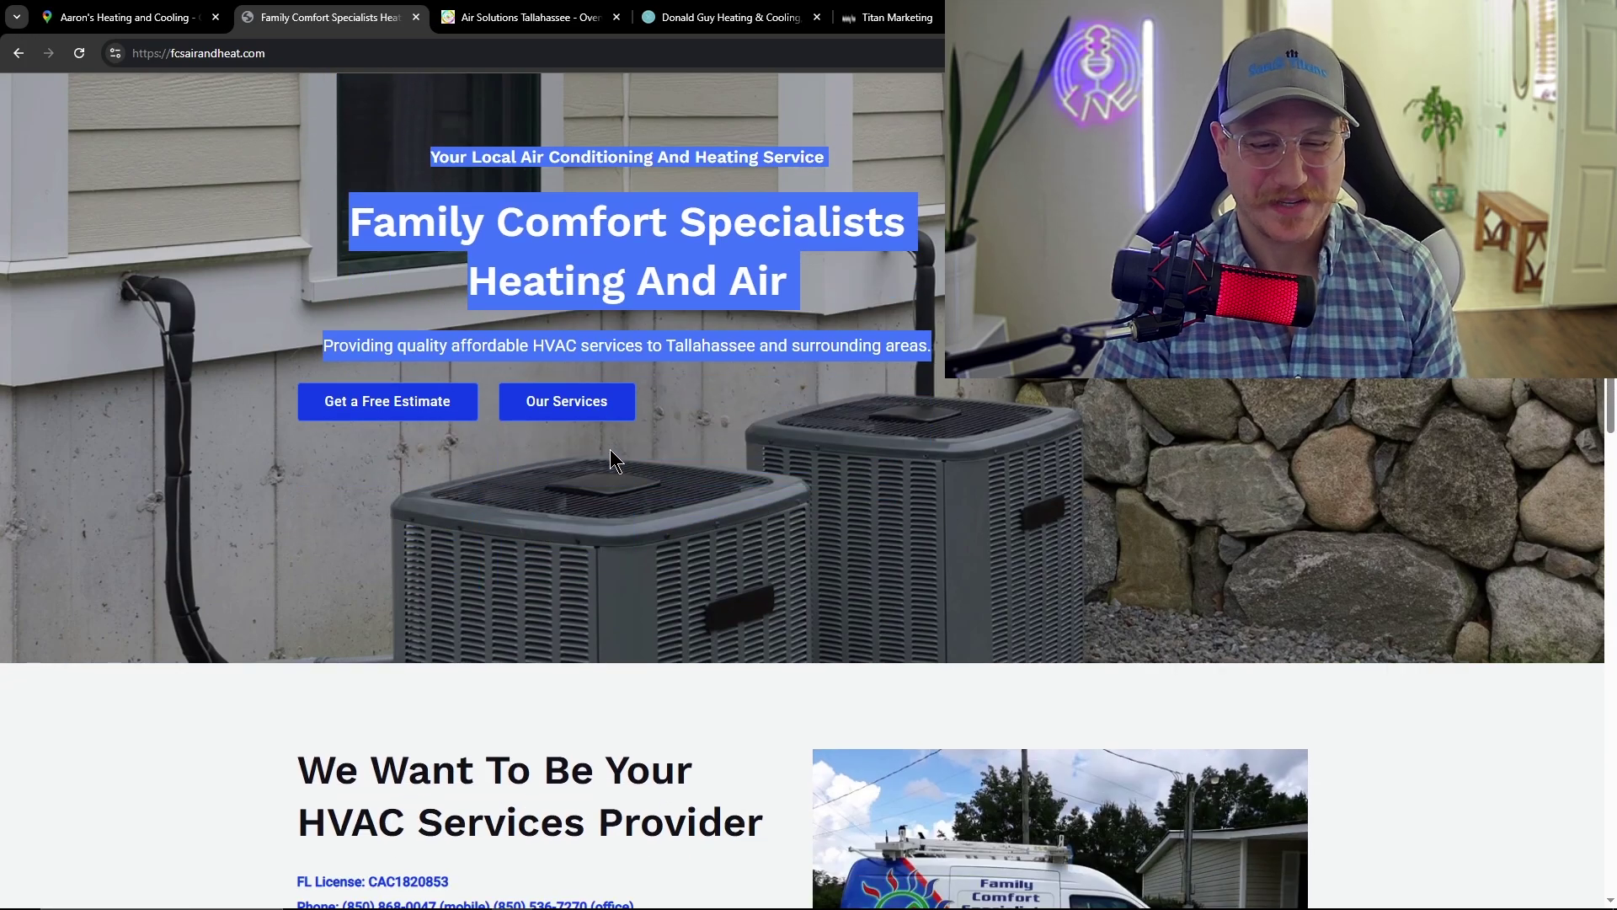
scroll(628, 433, "down", 6)
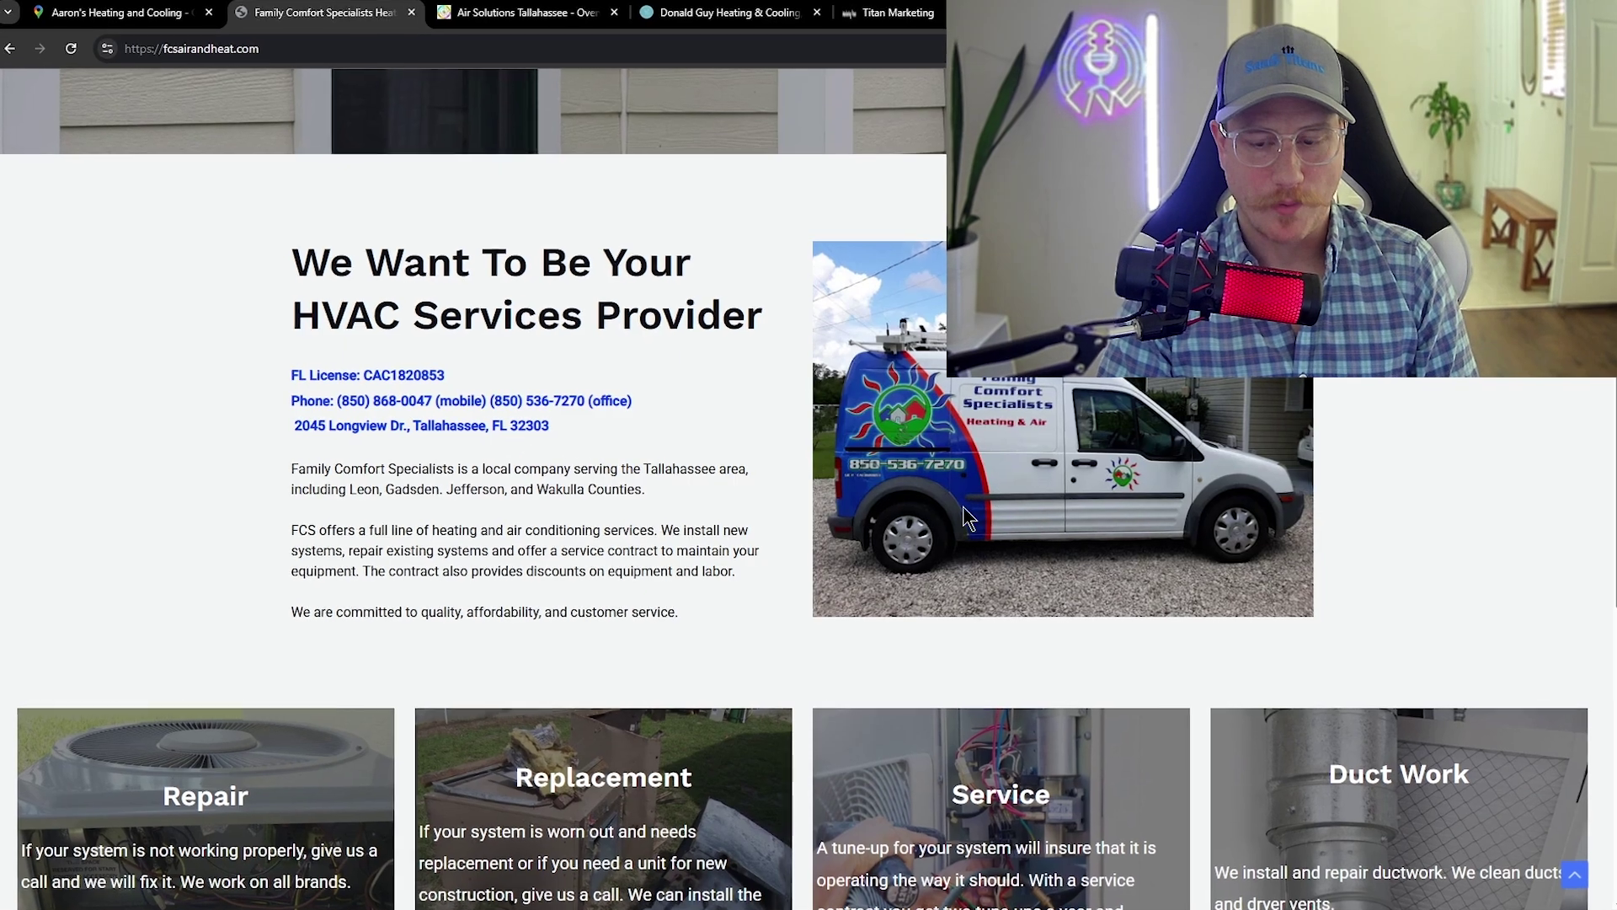
scroll(857, 265, "up", 3)
scroll(665, 455, "down", 1)
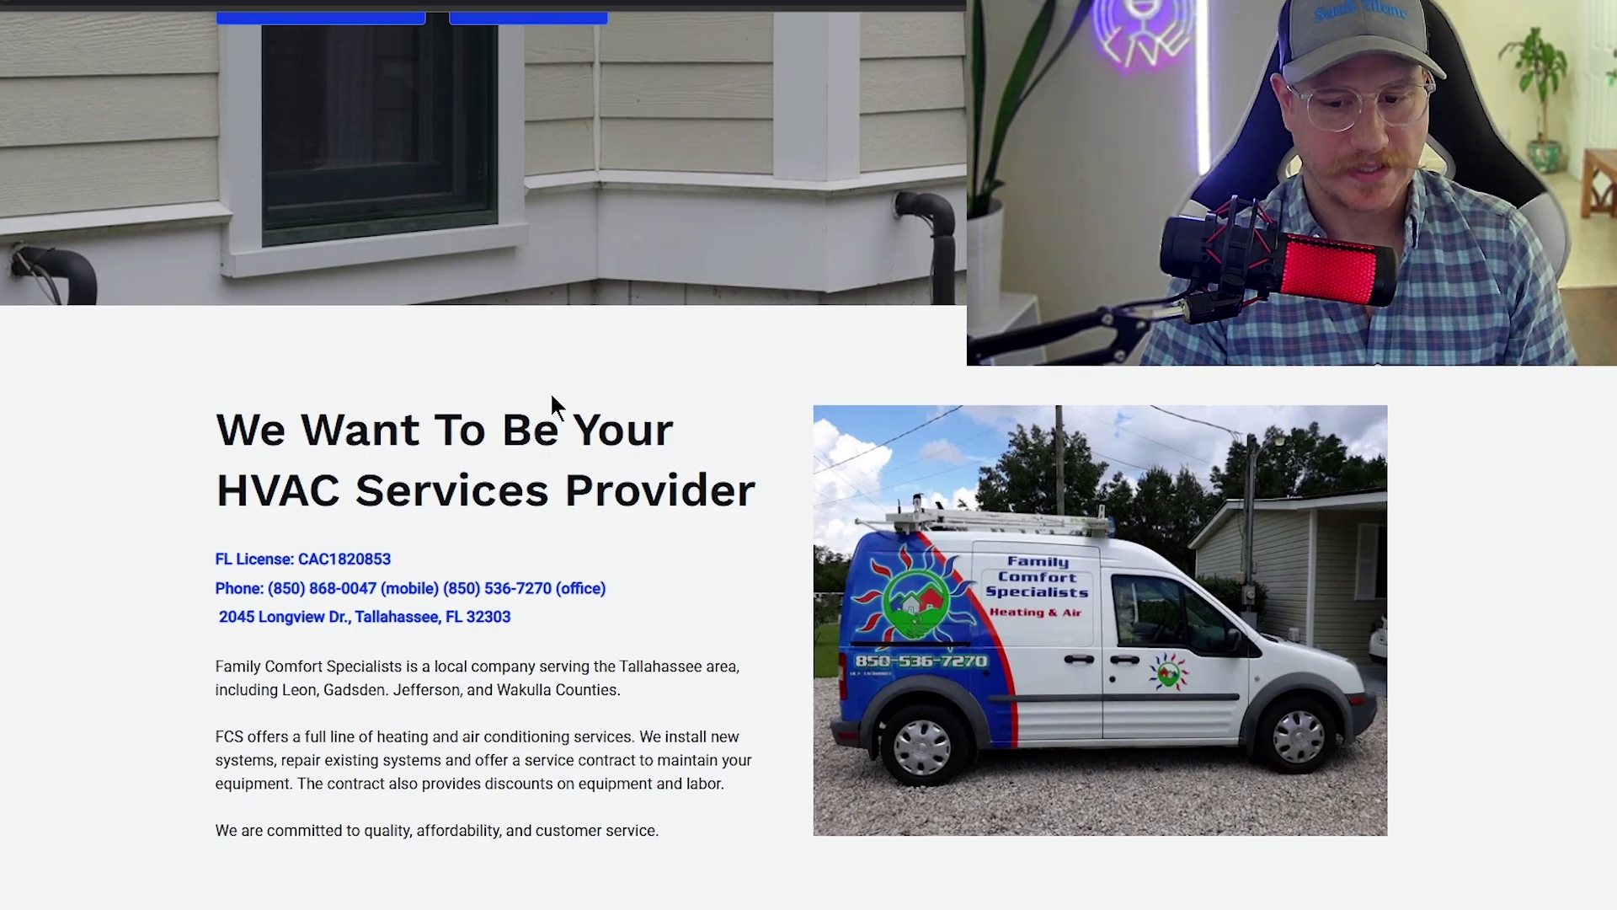
scroll(551, 404, "down", 2)
Select the about section's licence and contact details, then clear the selection
left_click_drag(305, 375, 378, 376)
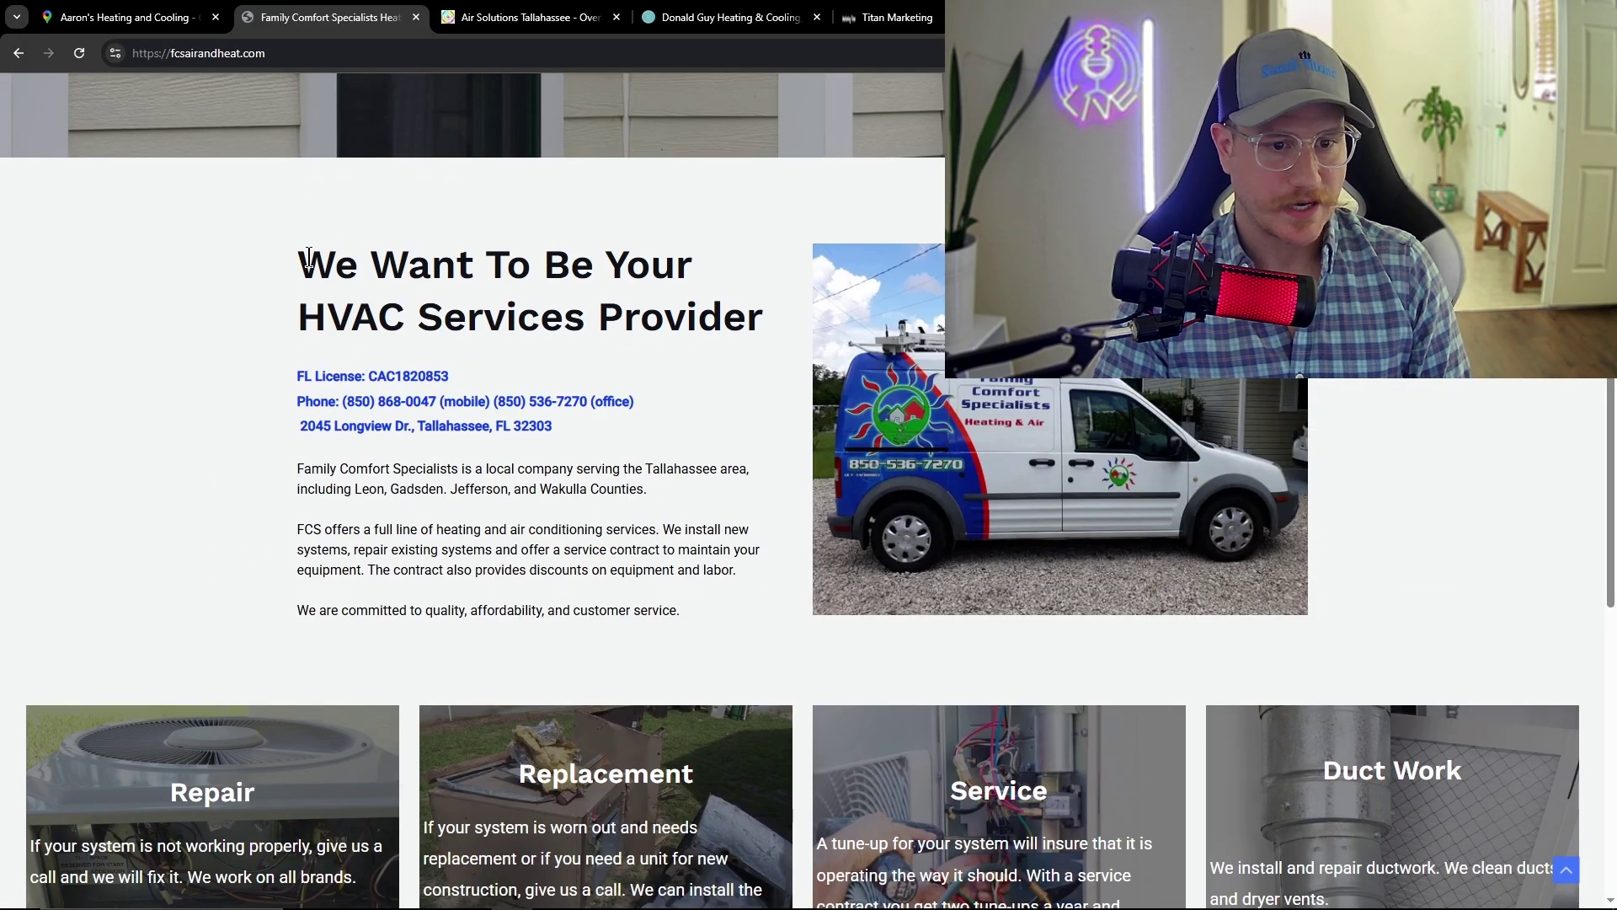
left_click_drag(308, 257, 531, 604)
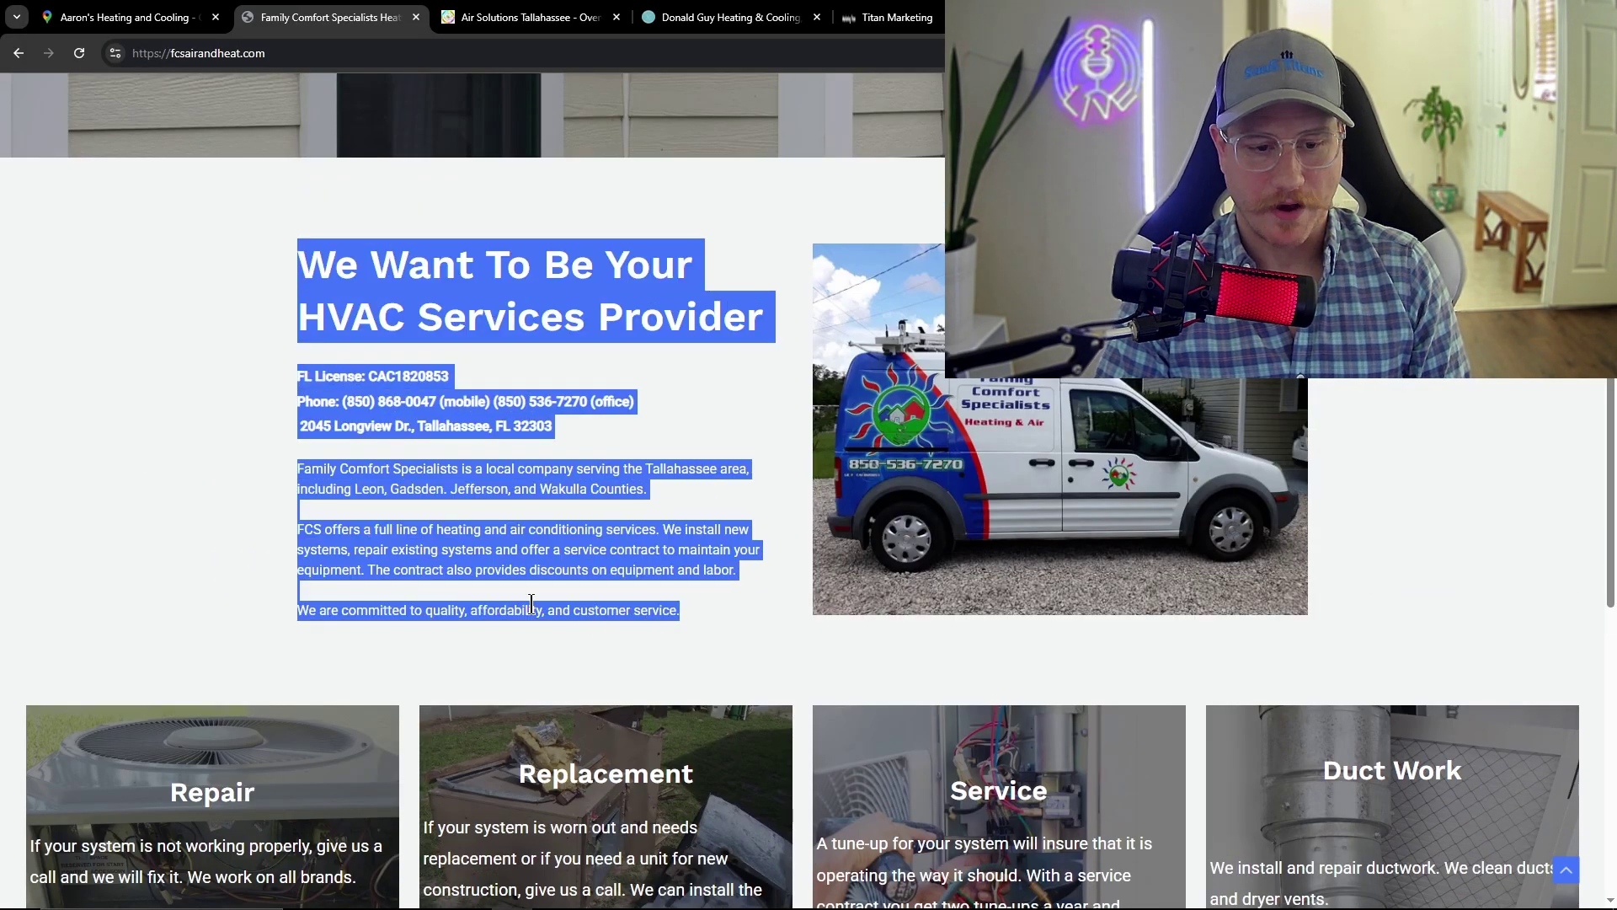
left_click(595, 647)
scroll(595, 647, "down", 5)
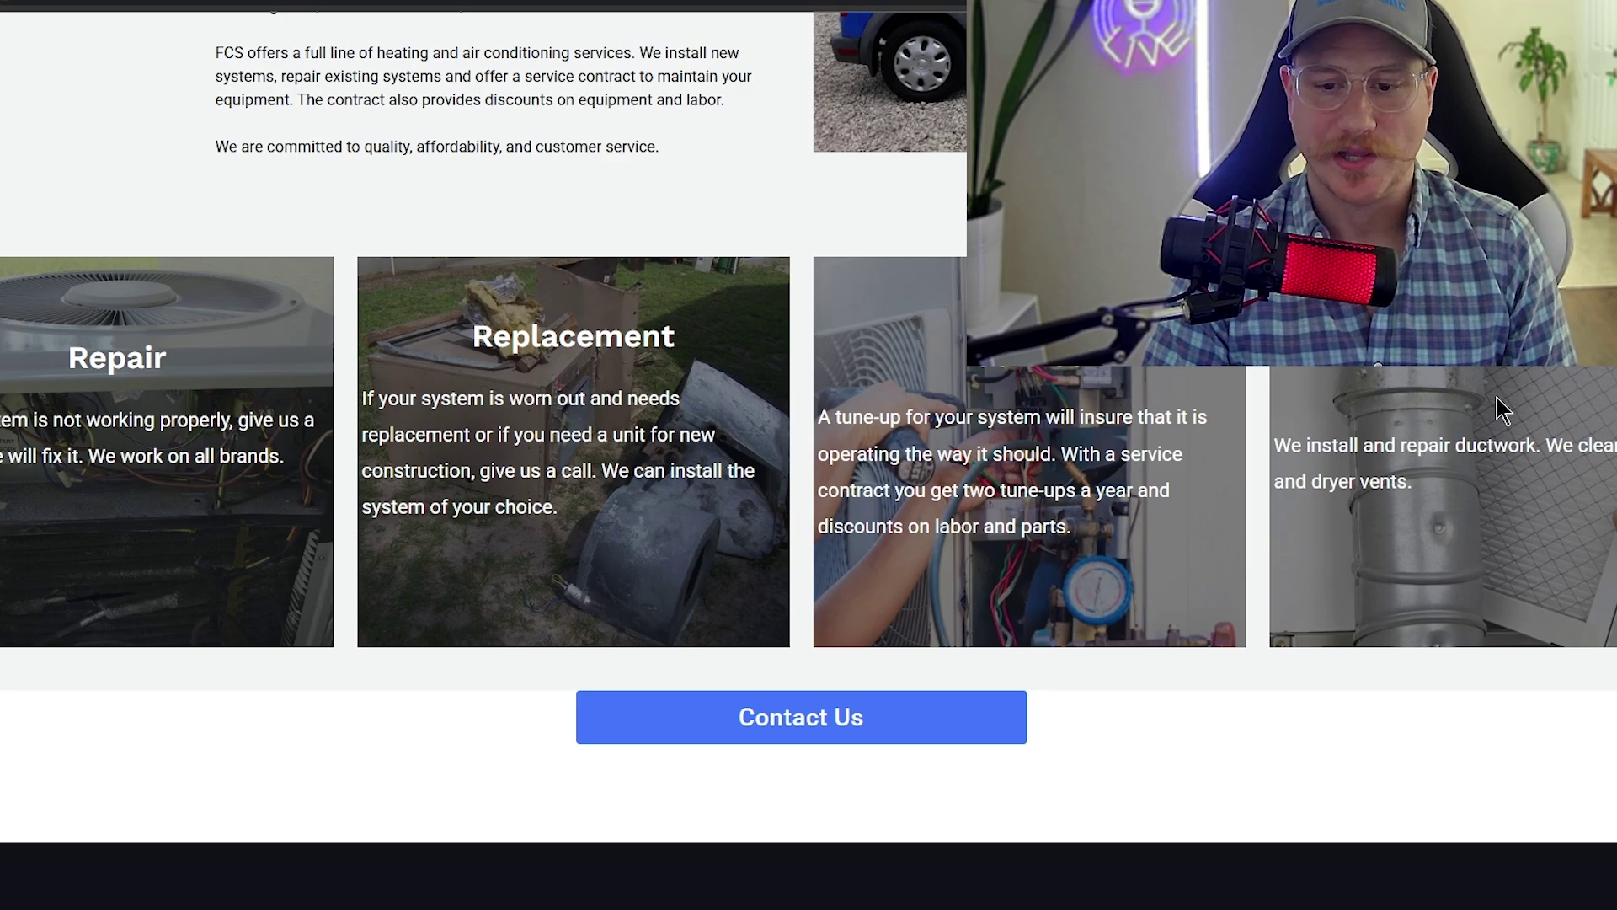
scroll(705, 556, "down", 3)
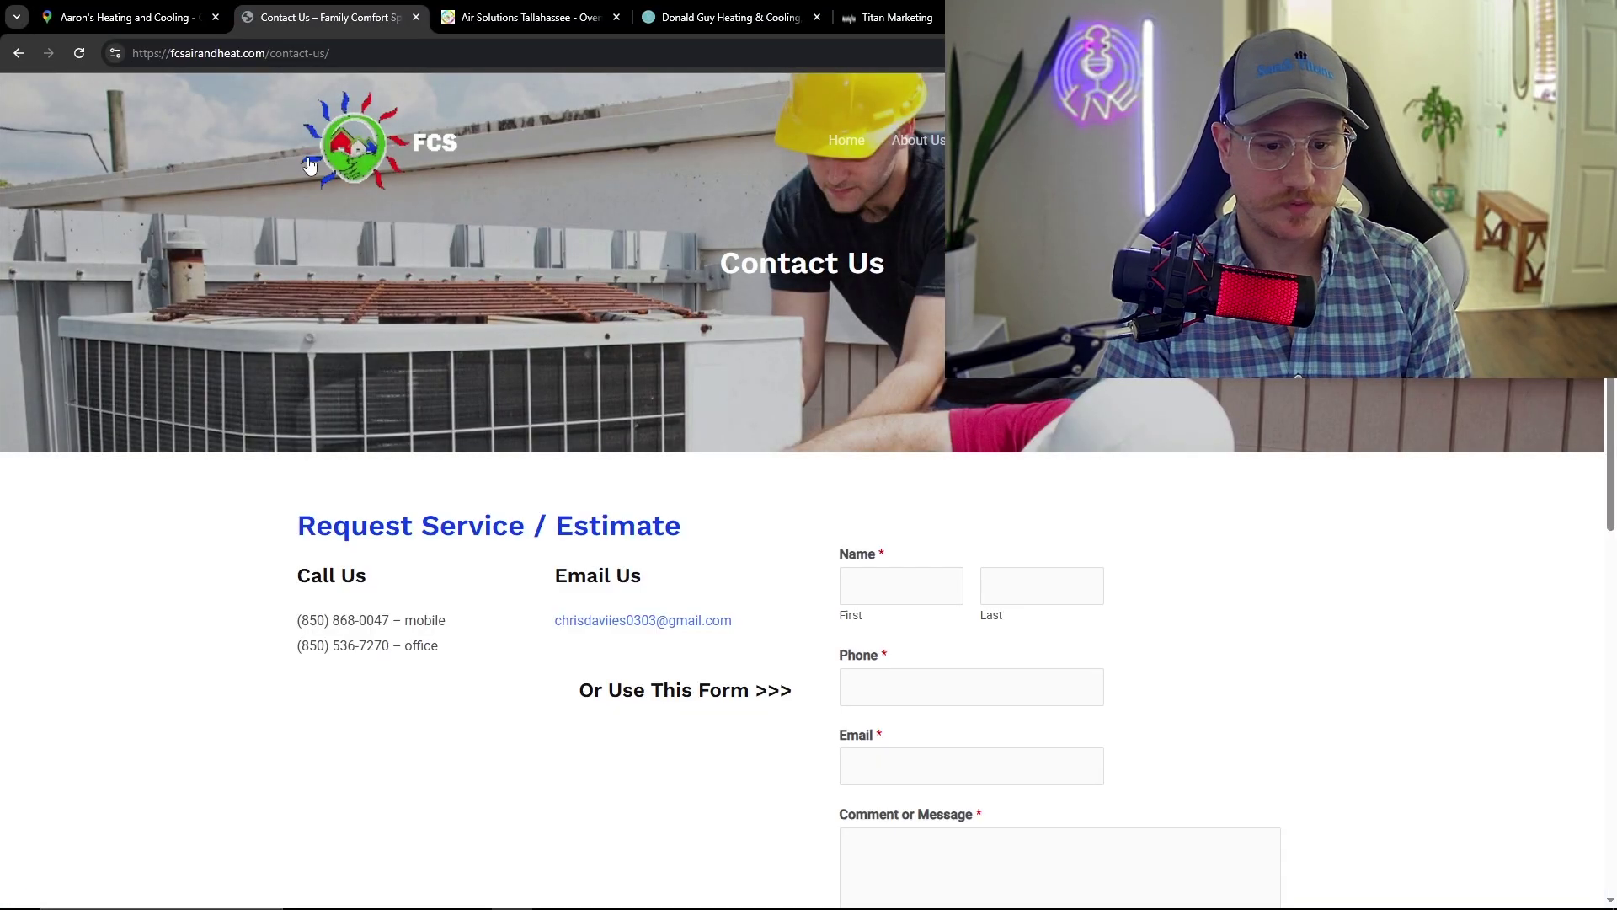
Return to the homepage, scroll to the footer and back to the top
left_click(21, 54)
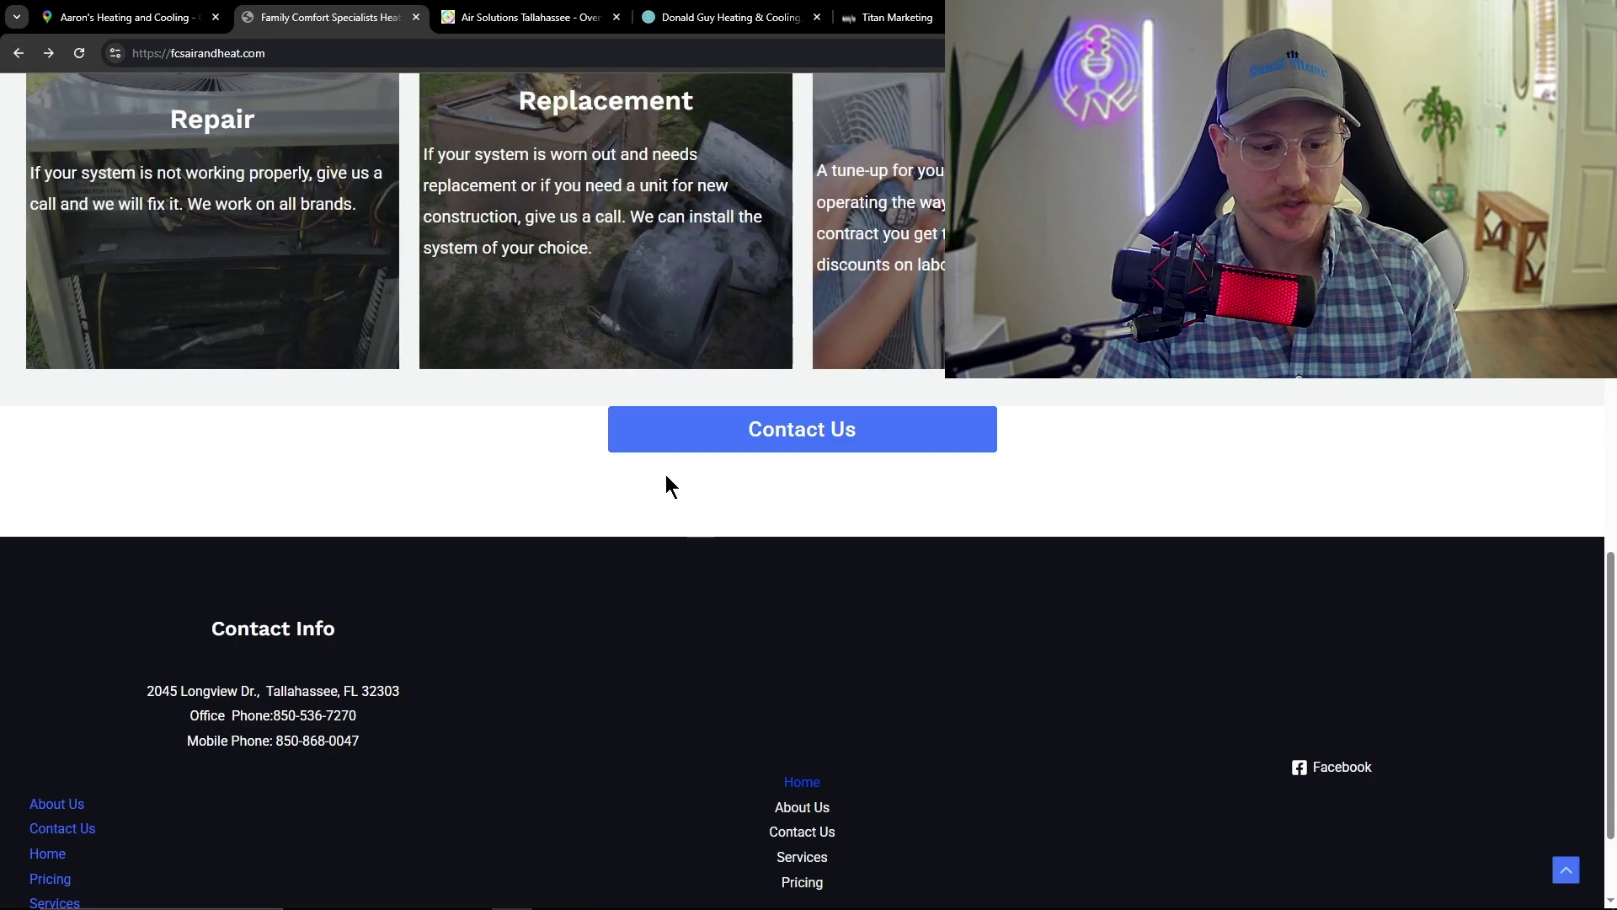
scroll(665, 484, "down", 2)
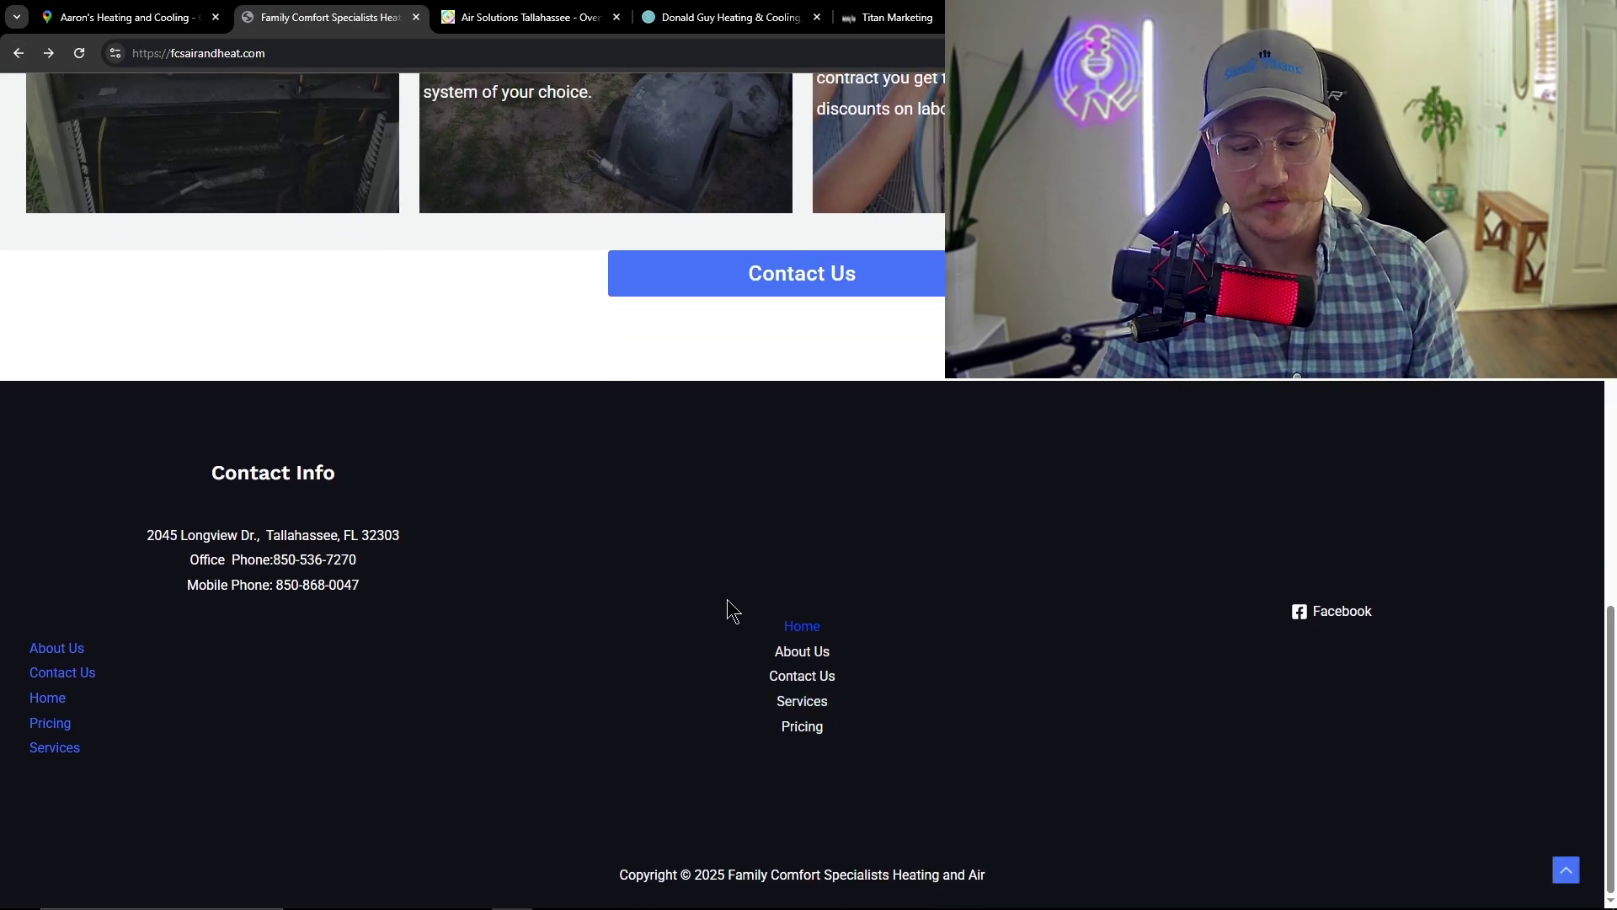
scroll(726, 598, "up", 15)
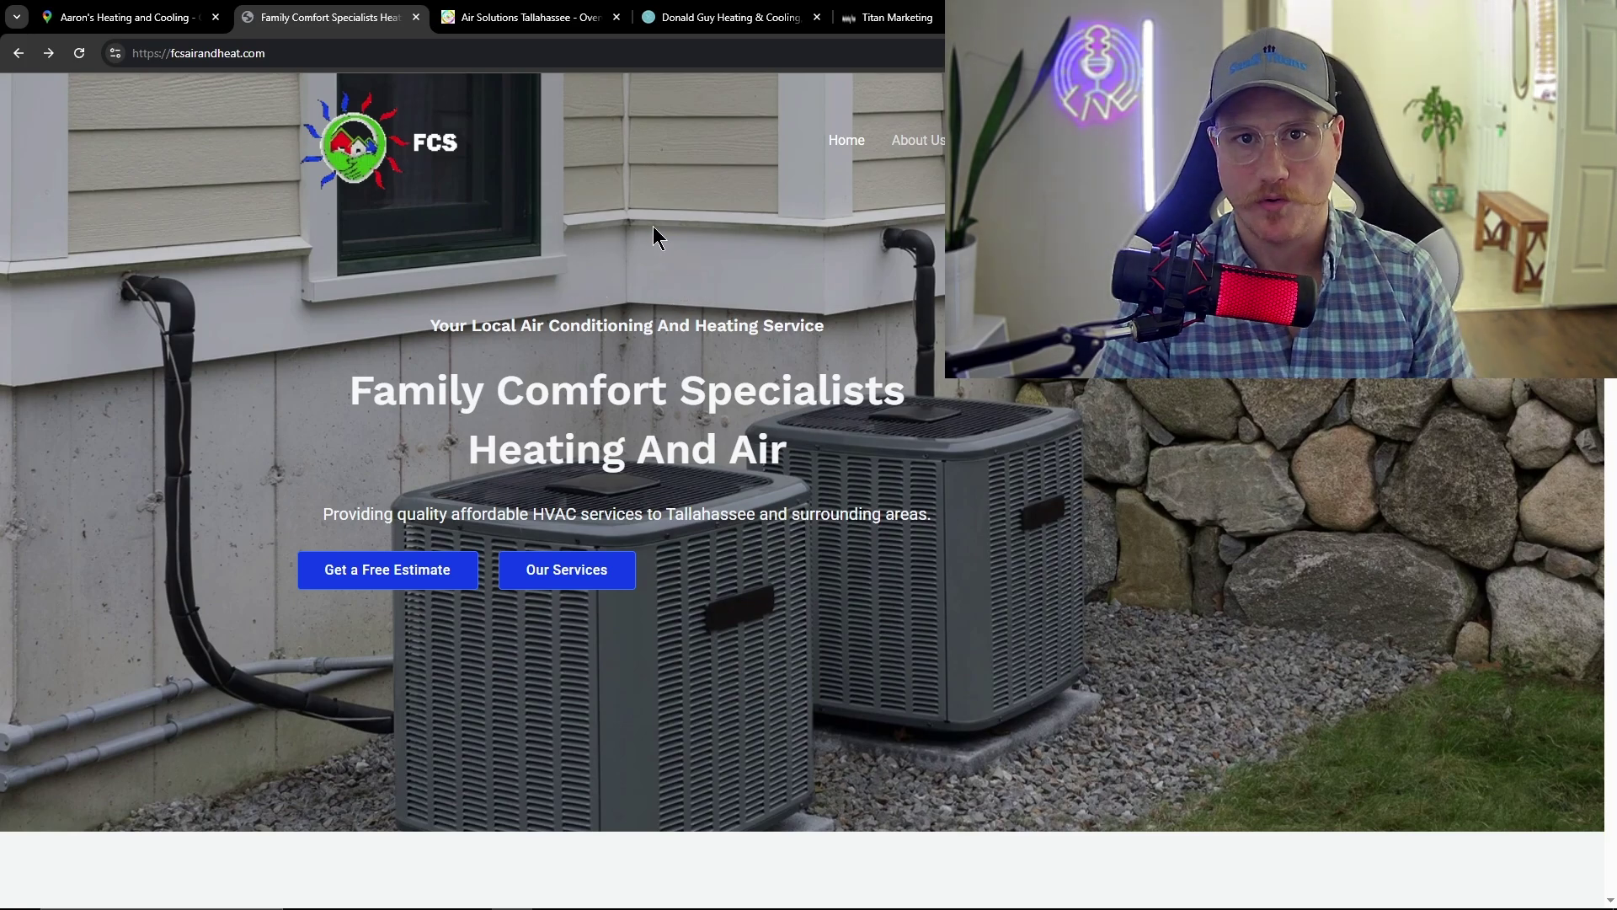
key("ctrl+shift+Tab")
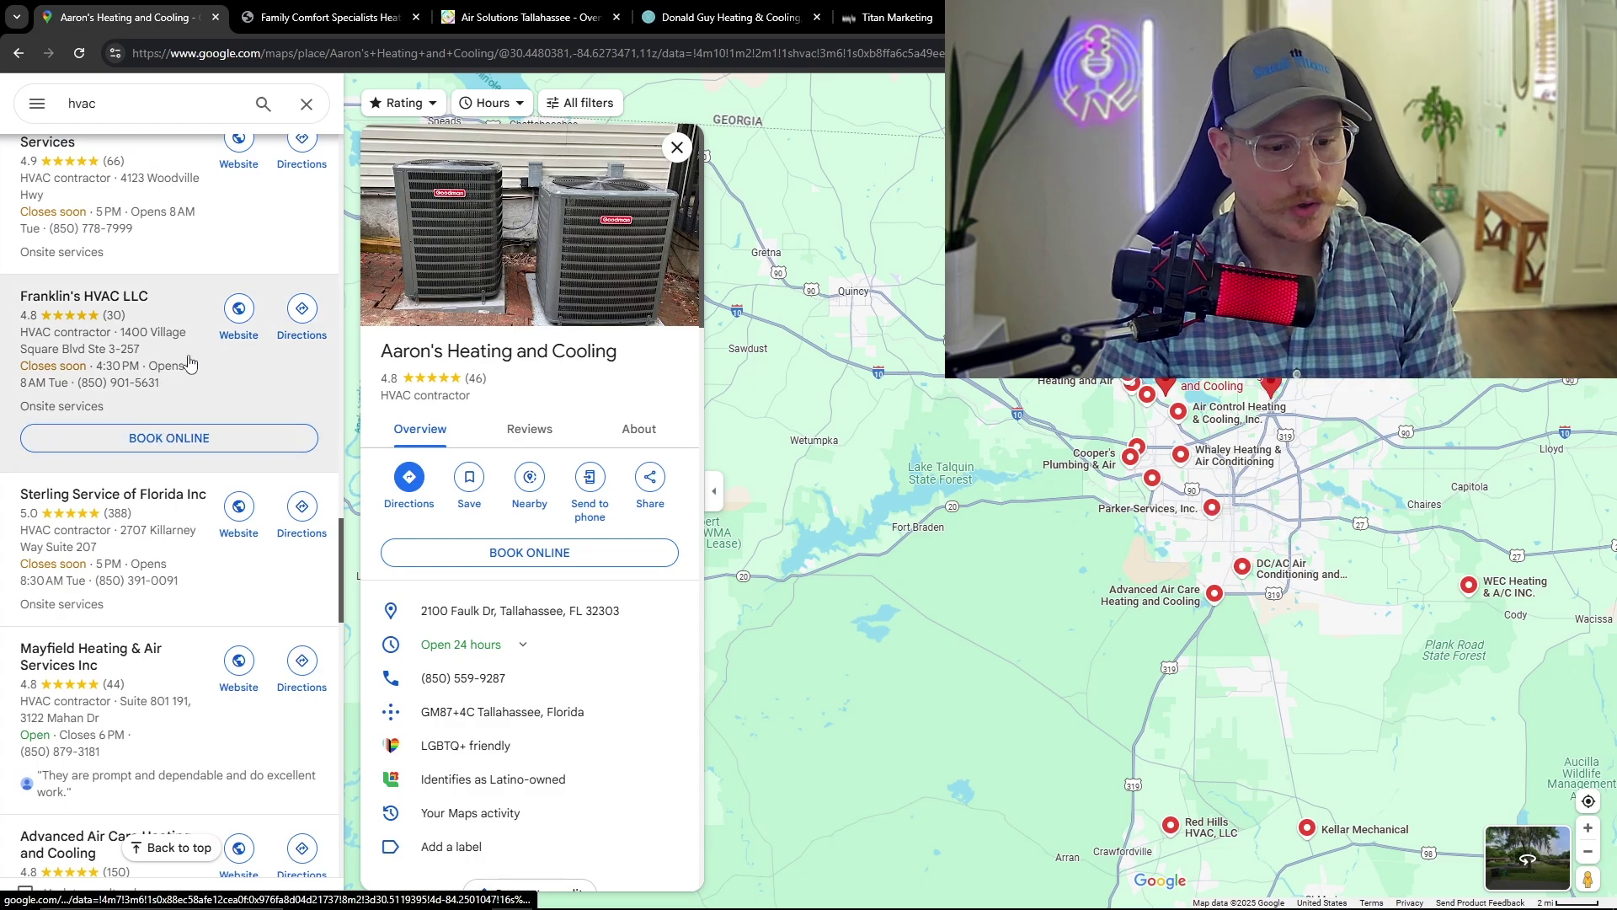
scroll(210, 383, "down", 9)
scroll(211, 383, "down", 5)
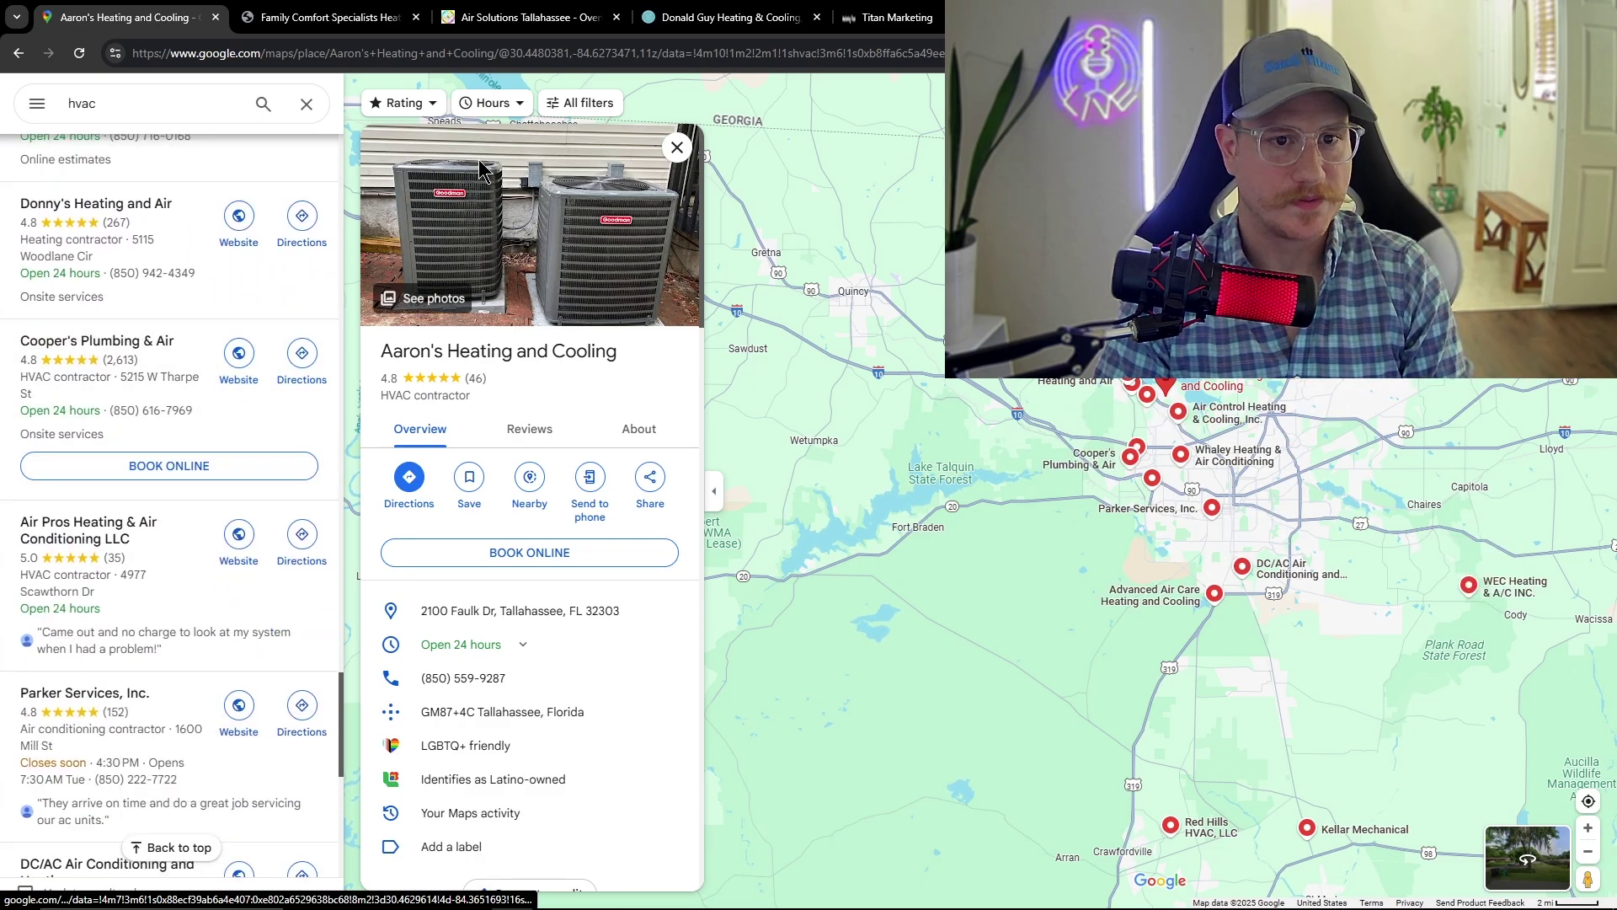
key("ctrl+Tab")
key("ctrl+Tab")
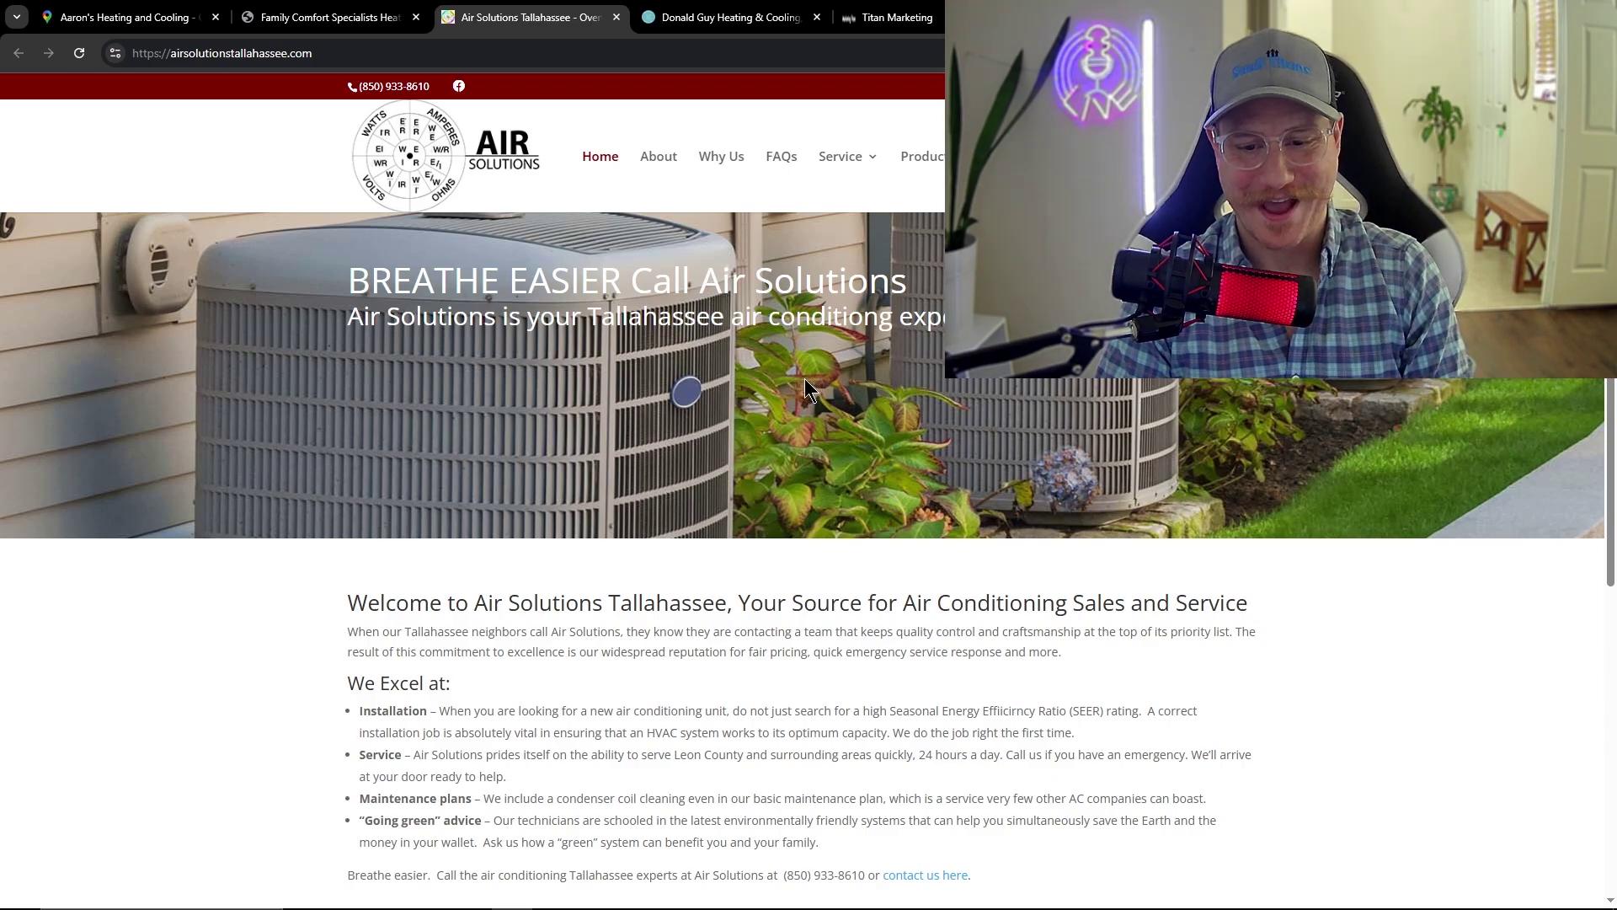
scroll(720, 396, "down", 4)
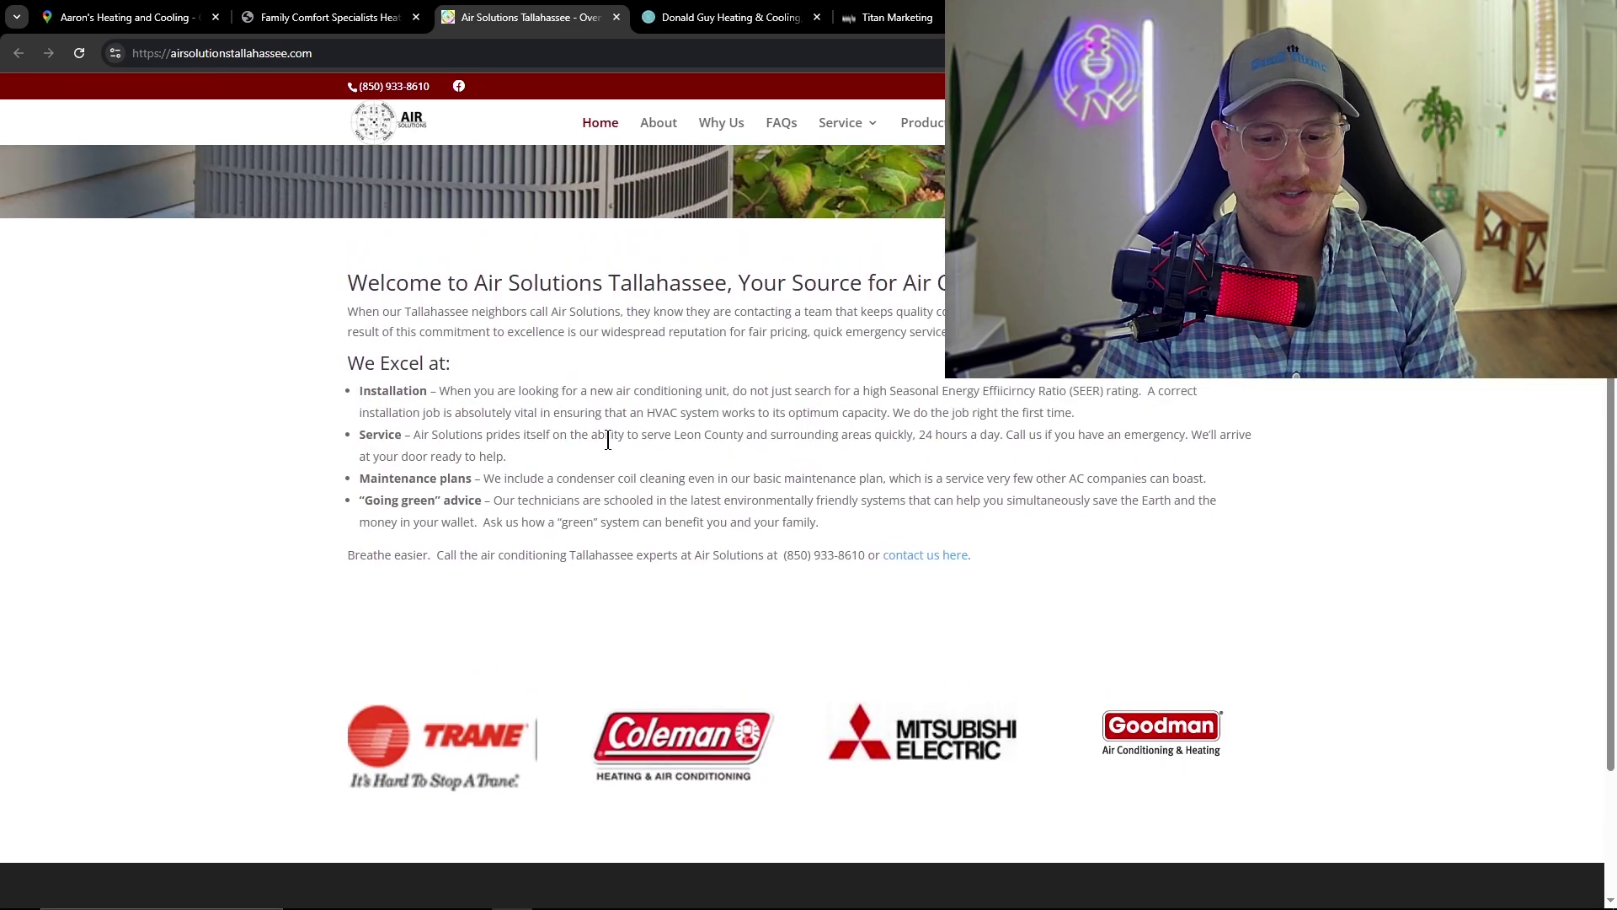
left_click_drag(364, 287, 837, 387)
left_click(867, 472)
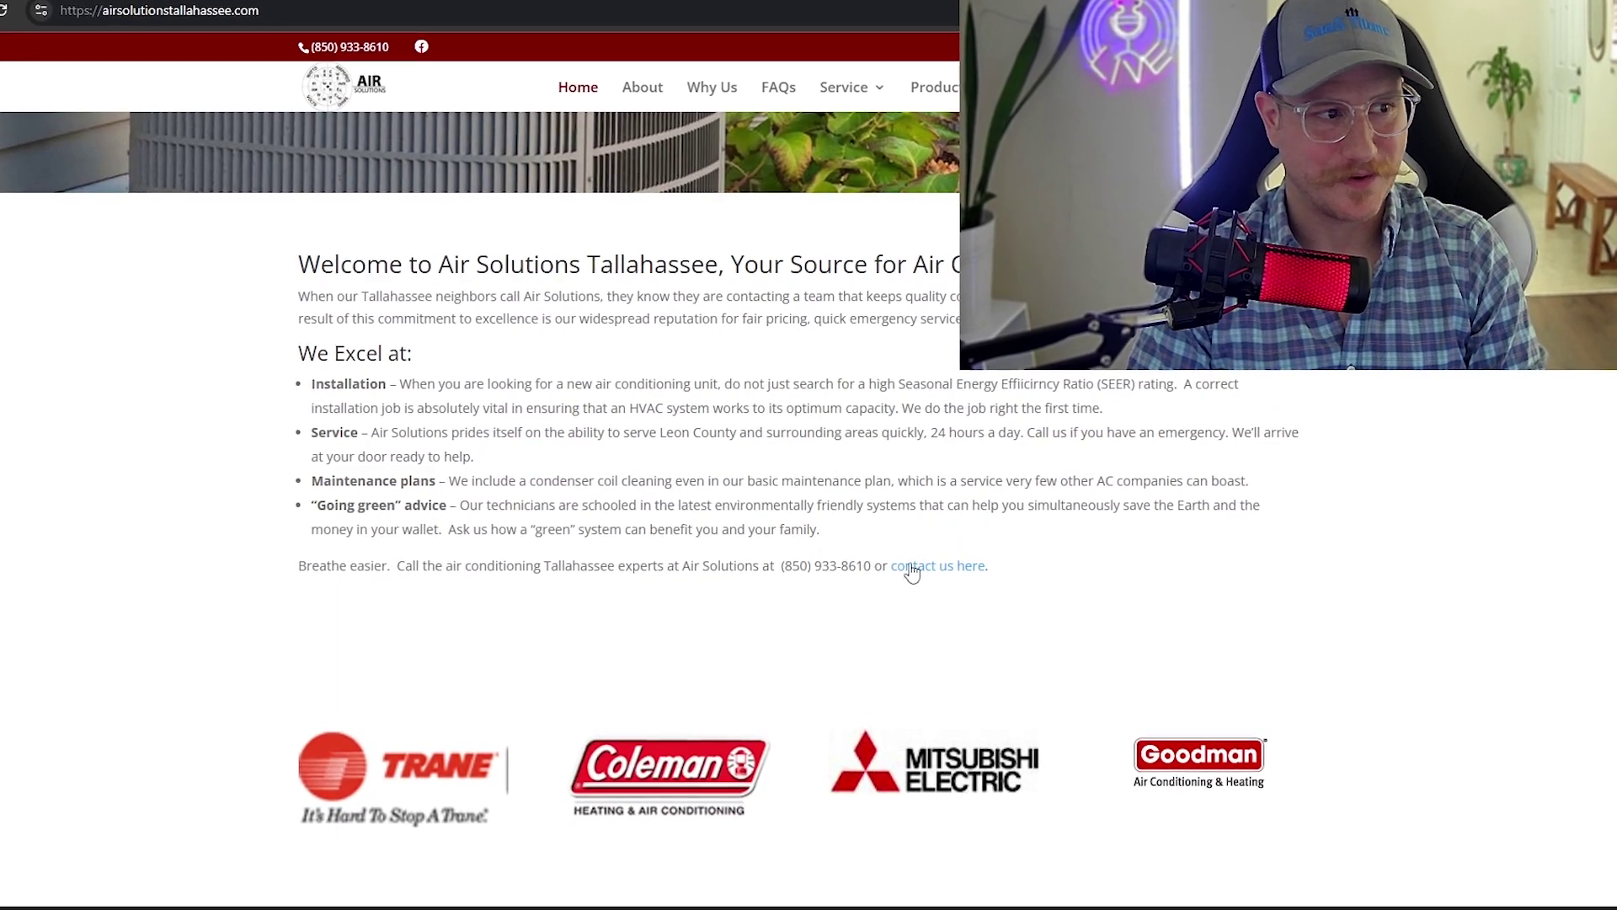
key("ctrl+plus")
scroll(958, 578, "down", 8)
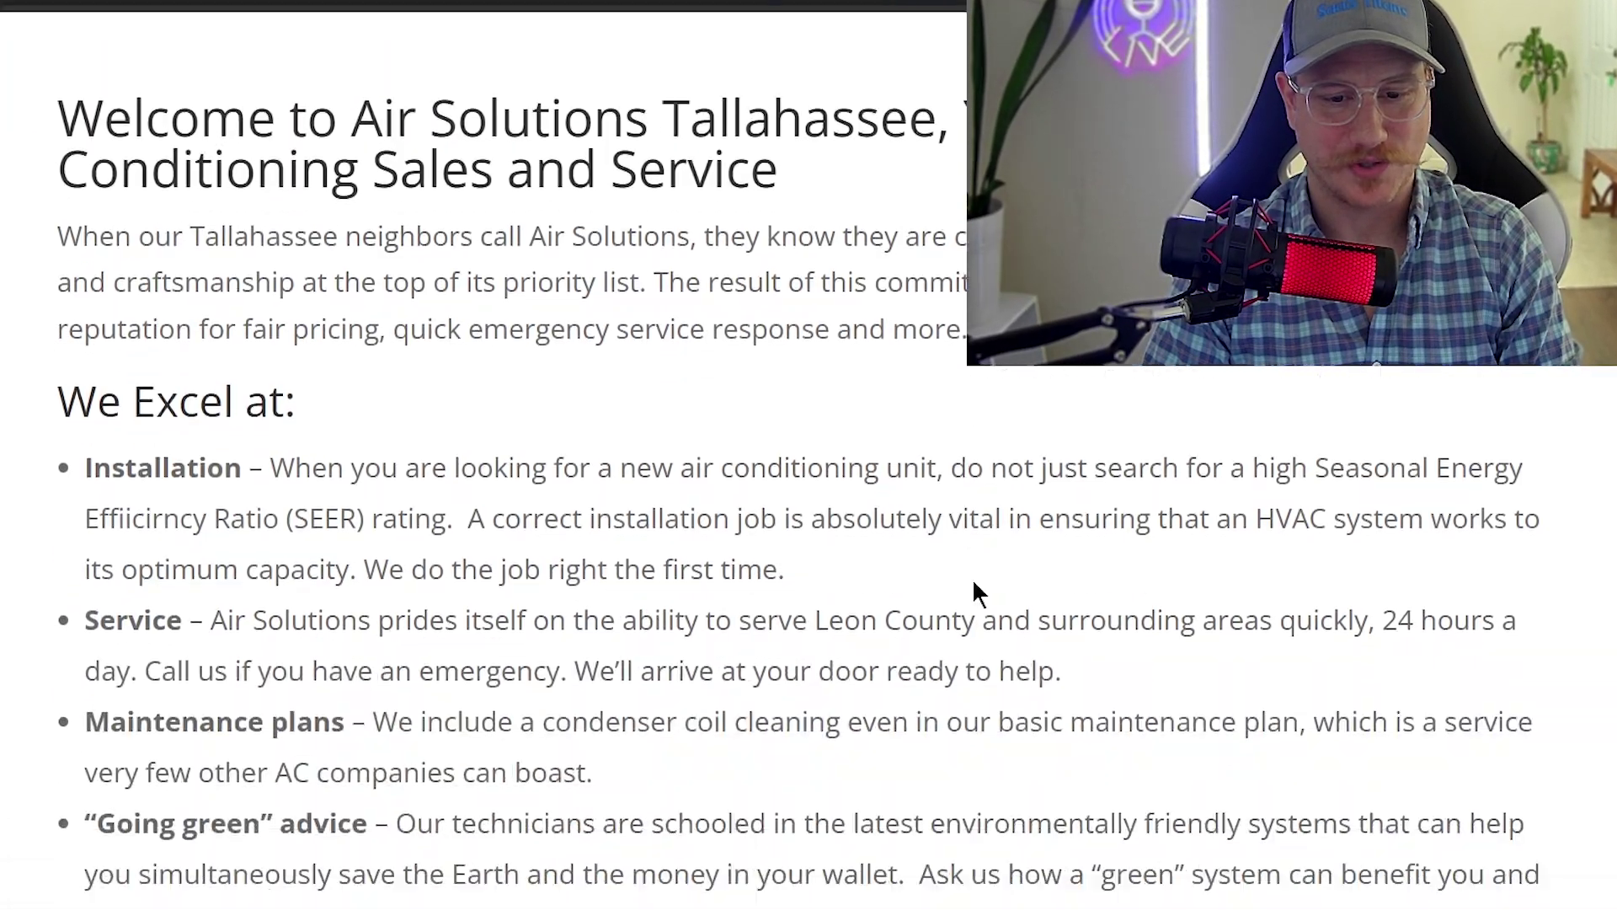
key("ctrl+minus")
key("ctrl+minus")
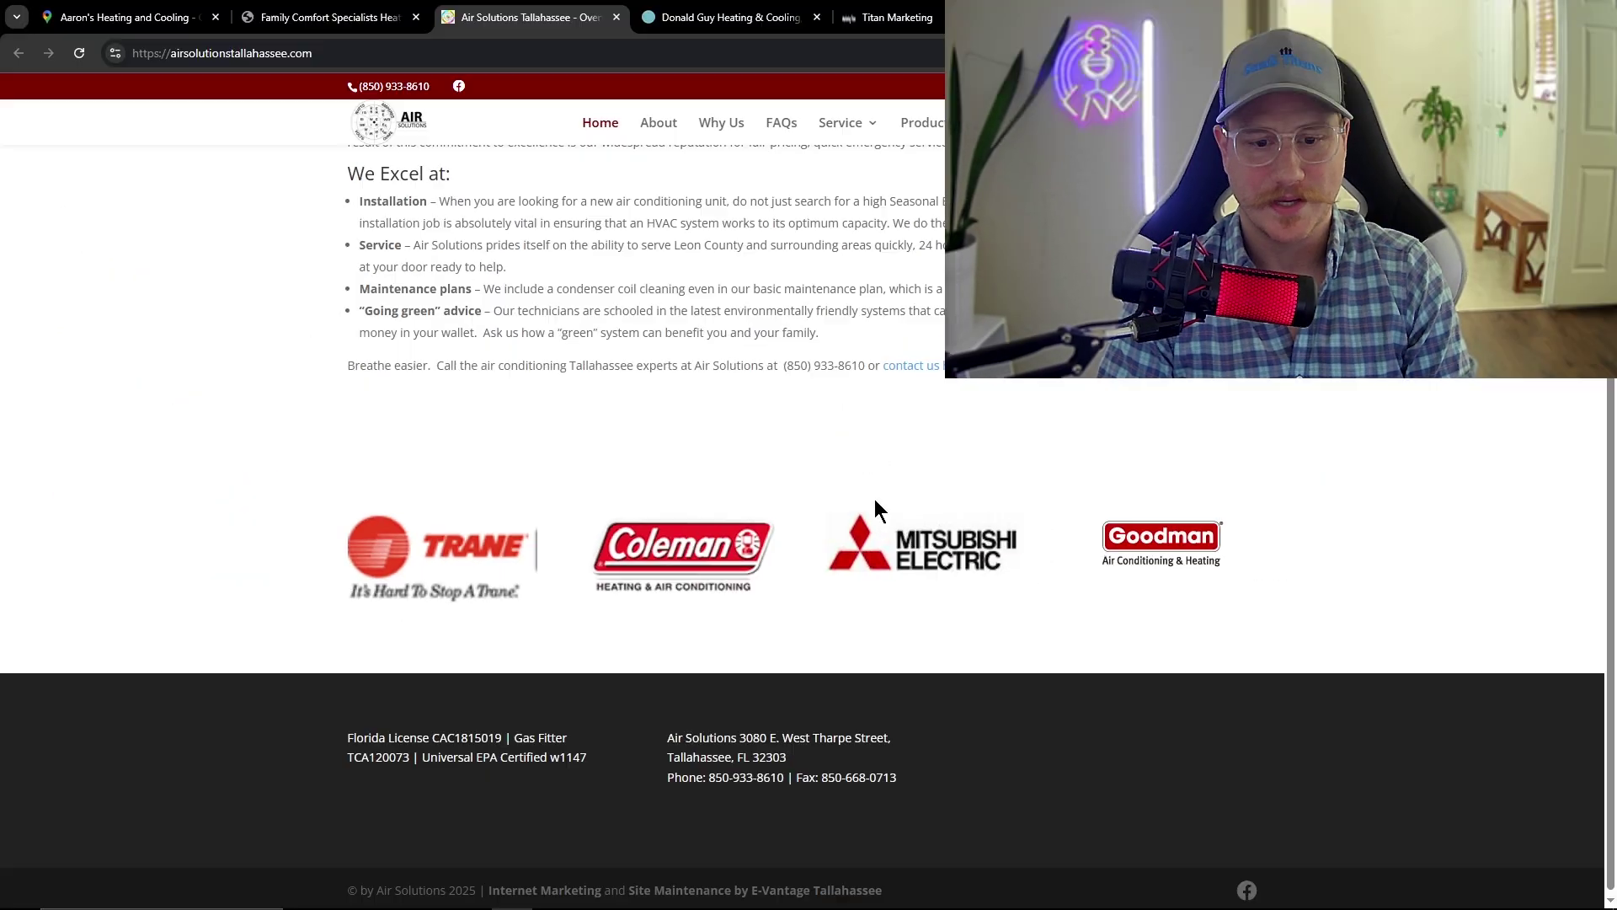
scroll(875, 510, "up", 15)
scroll(875, 499, "down", 3)
scroll(904, 587, "up", 3)
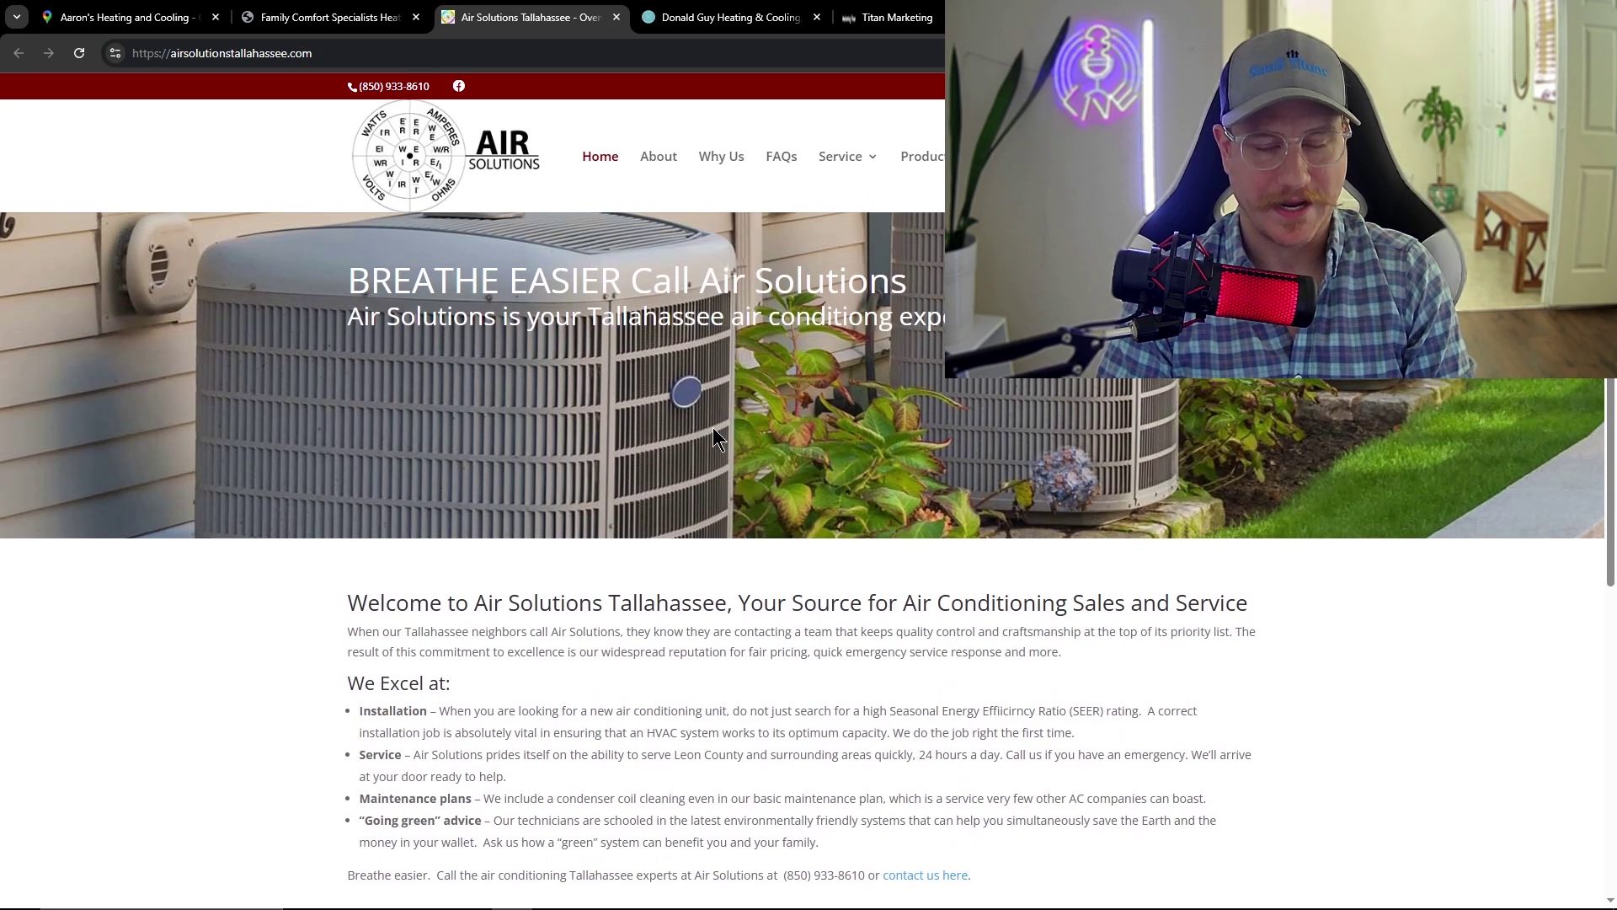
scroll(758, 405, "down", 6)
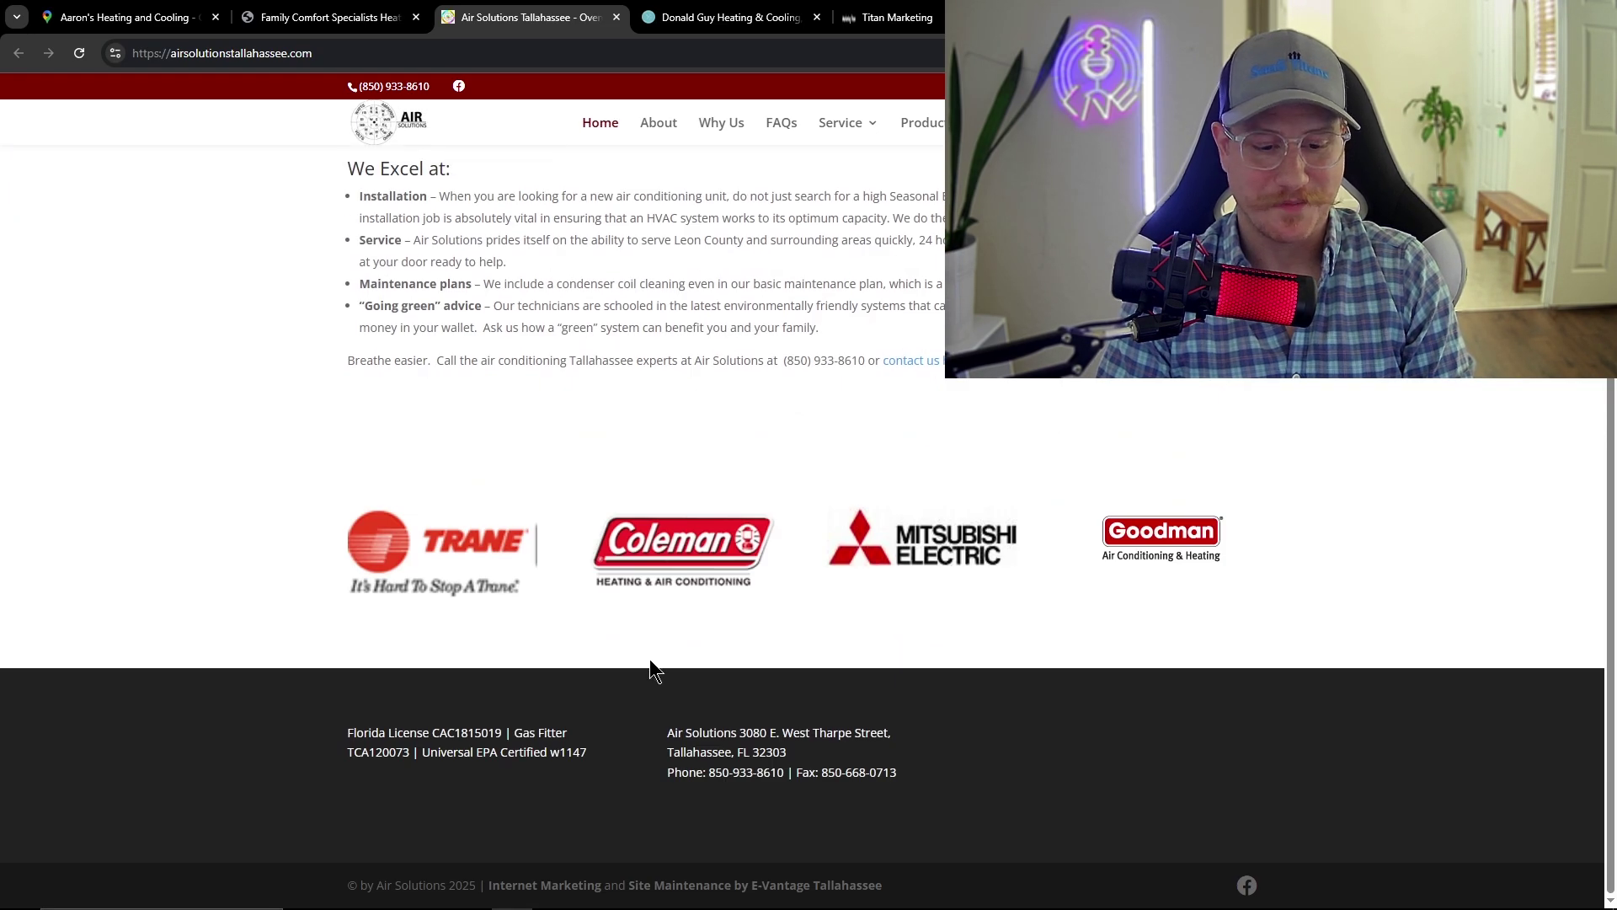
scroll(646, 624, "up", 6)
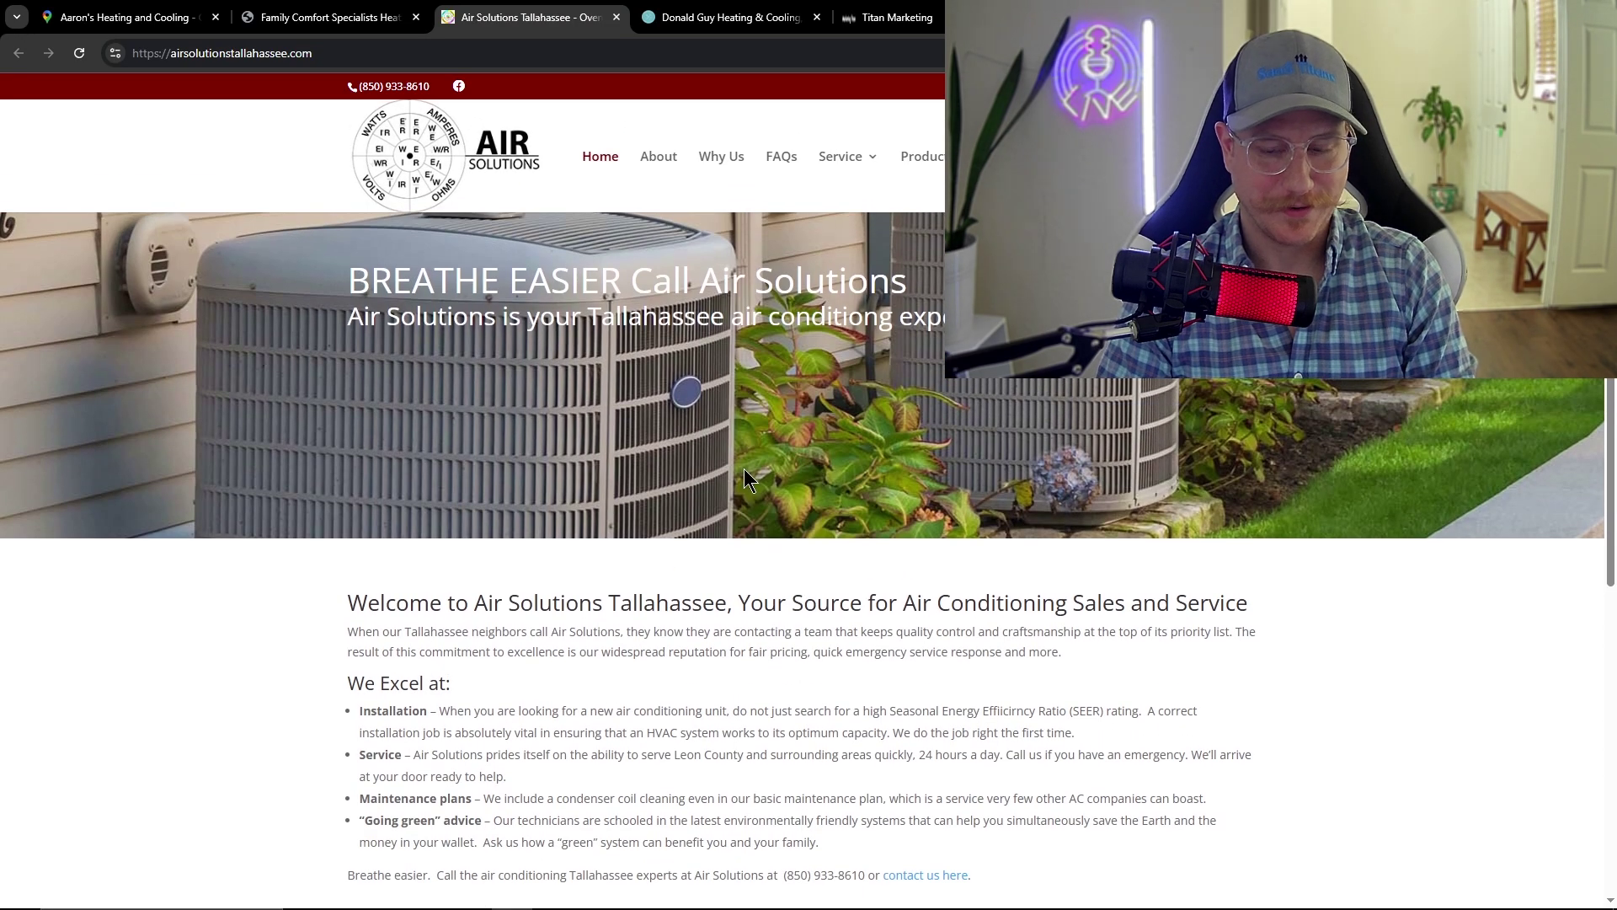
scroll(784, 455, "down", 6)
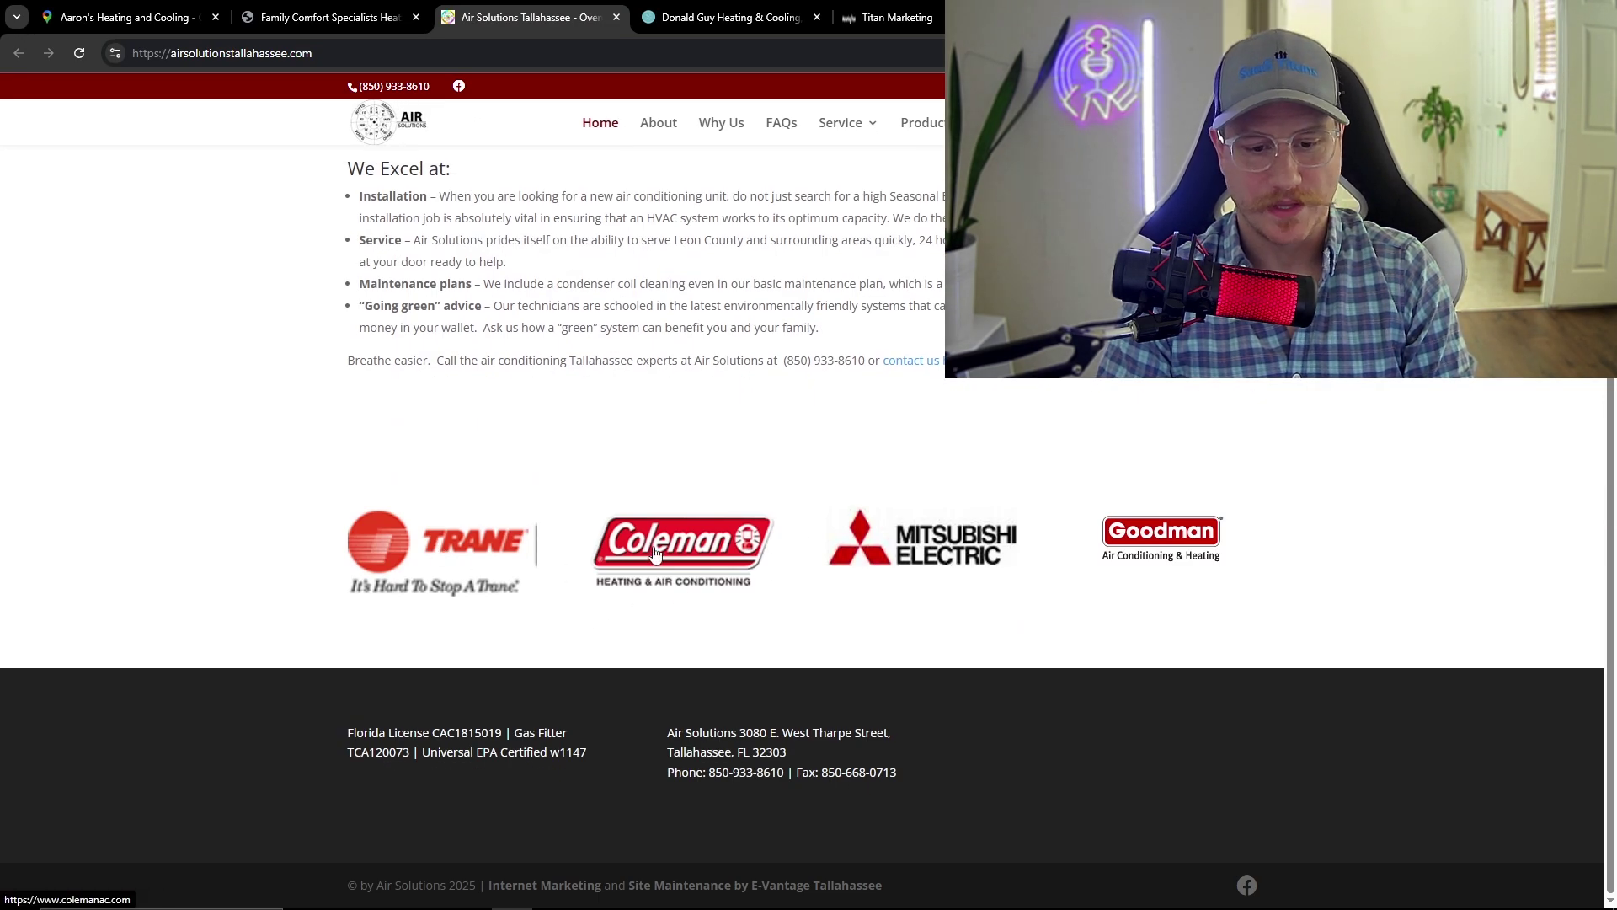
Scroll the Air Solutions page, then return to Aaron's Heating and Cooling in Google Maps
scroll(826, 564, "up", 6)
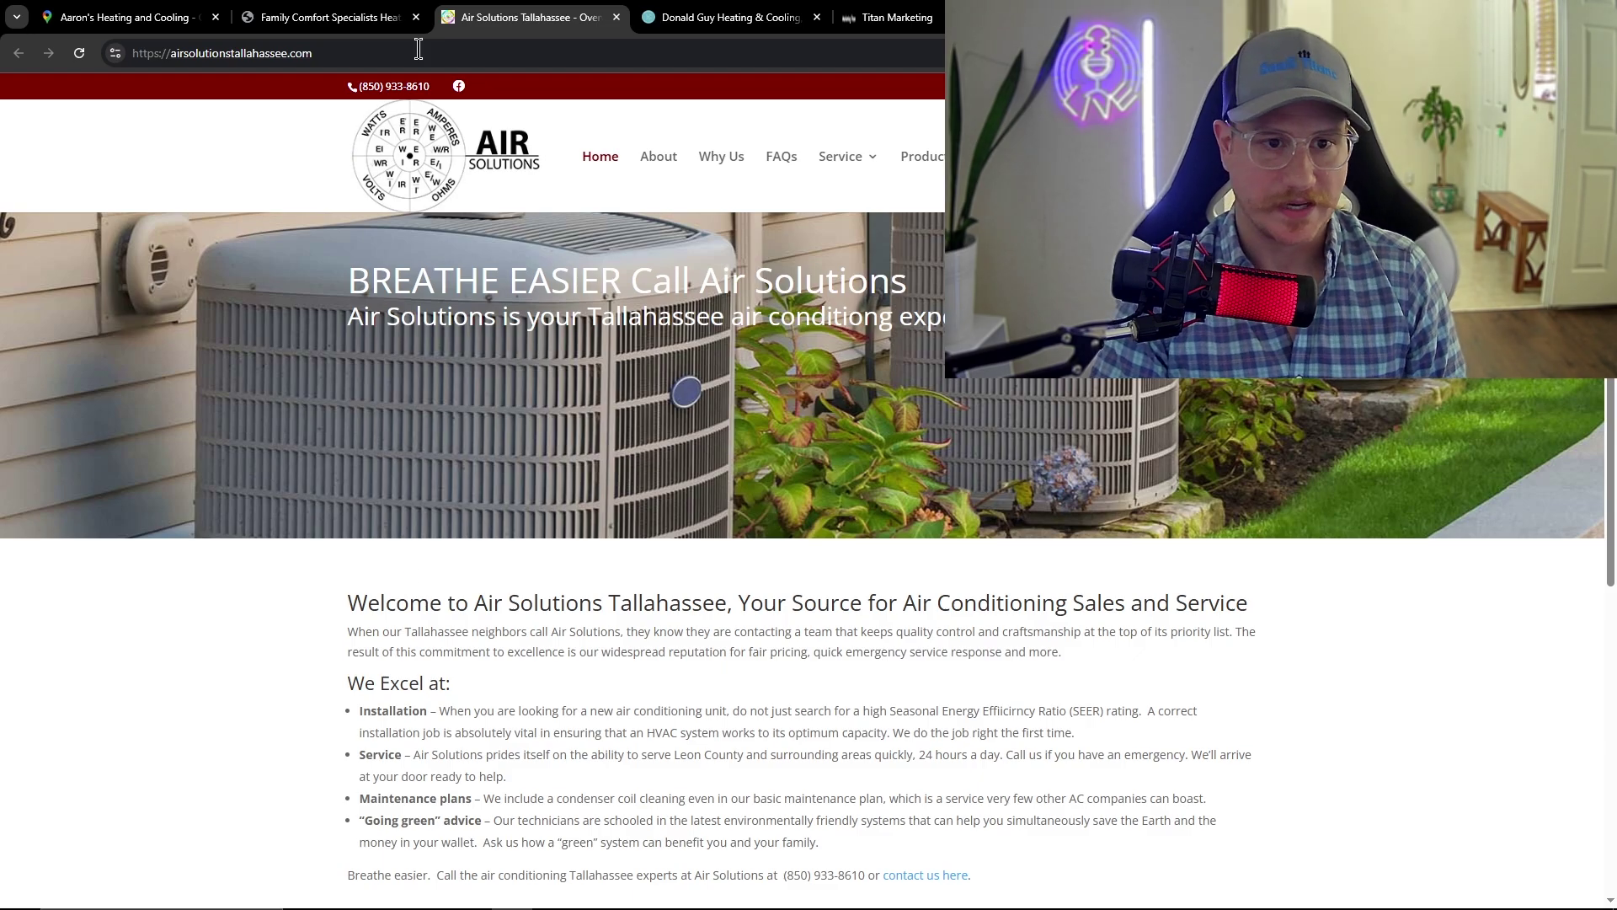
scroll(679, 533, "down", 6)
scroll(678, 536, "up", 6)
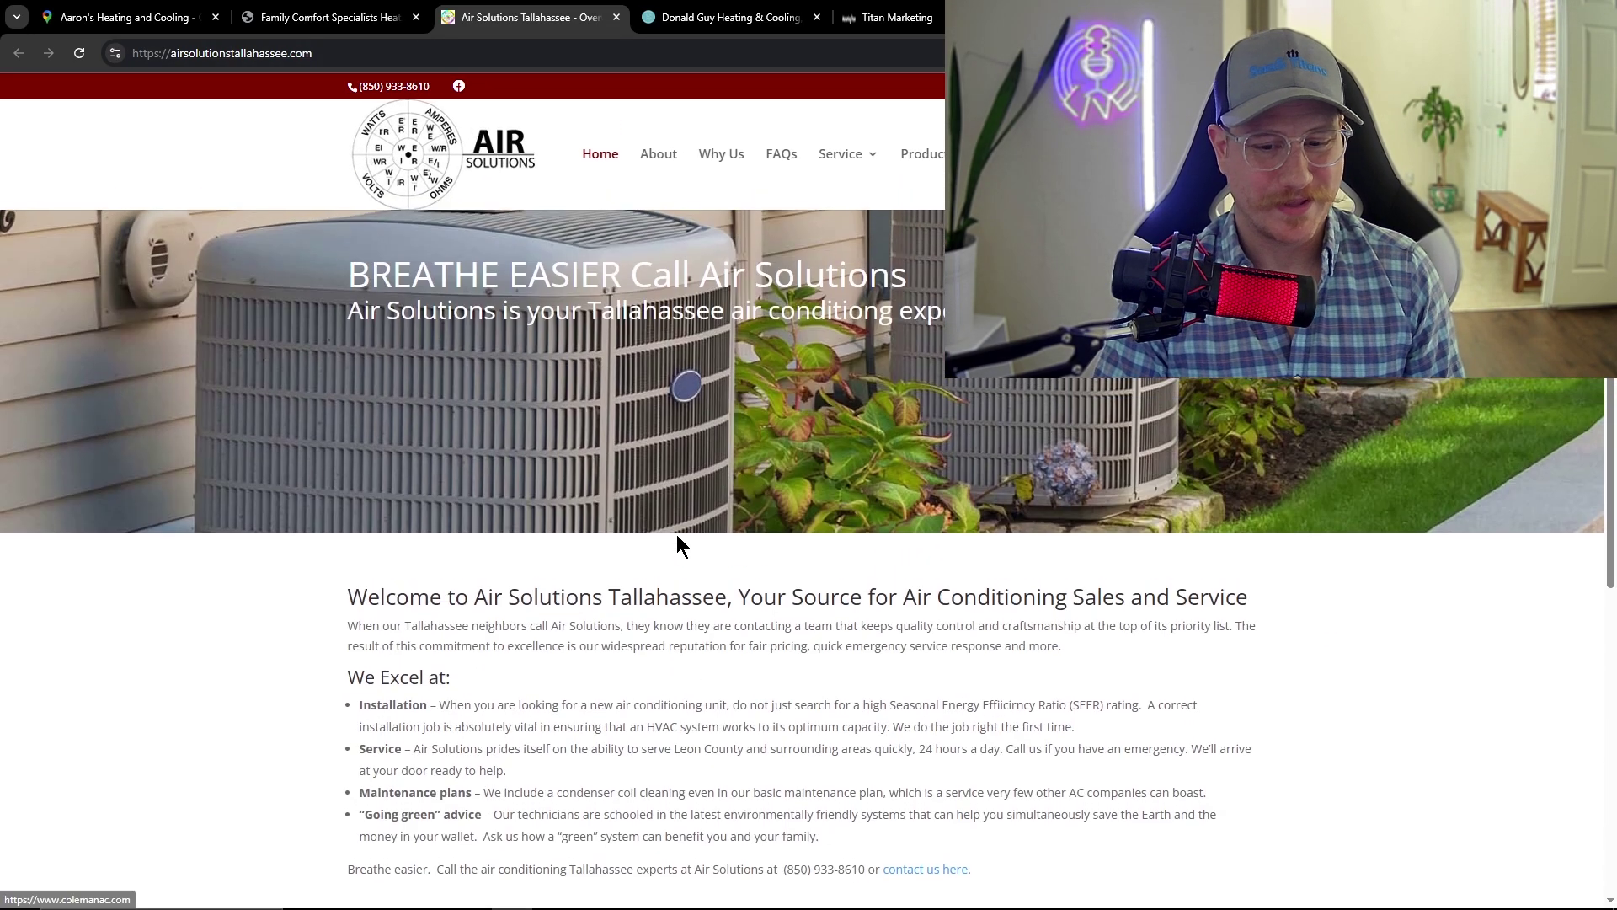
key("ctrl+1")
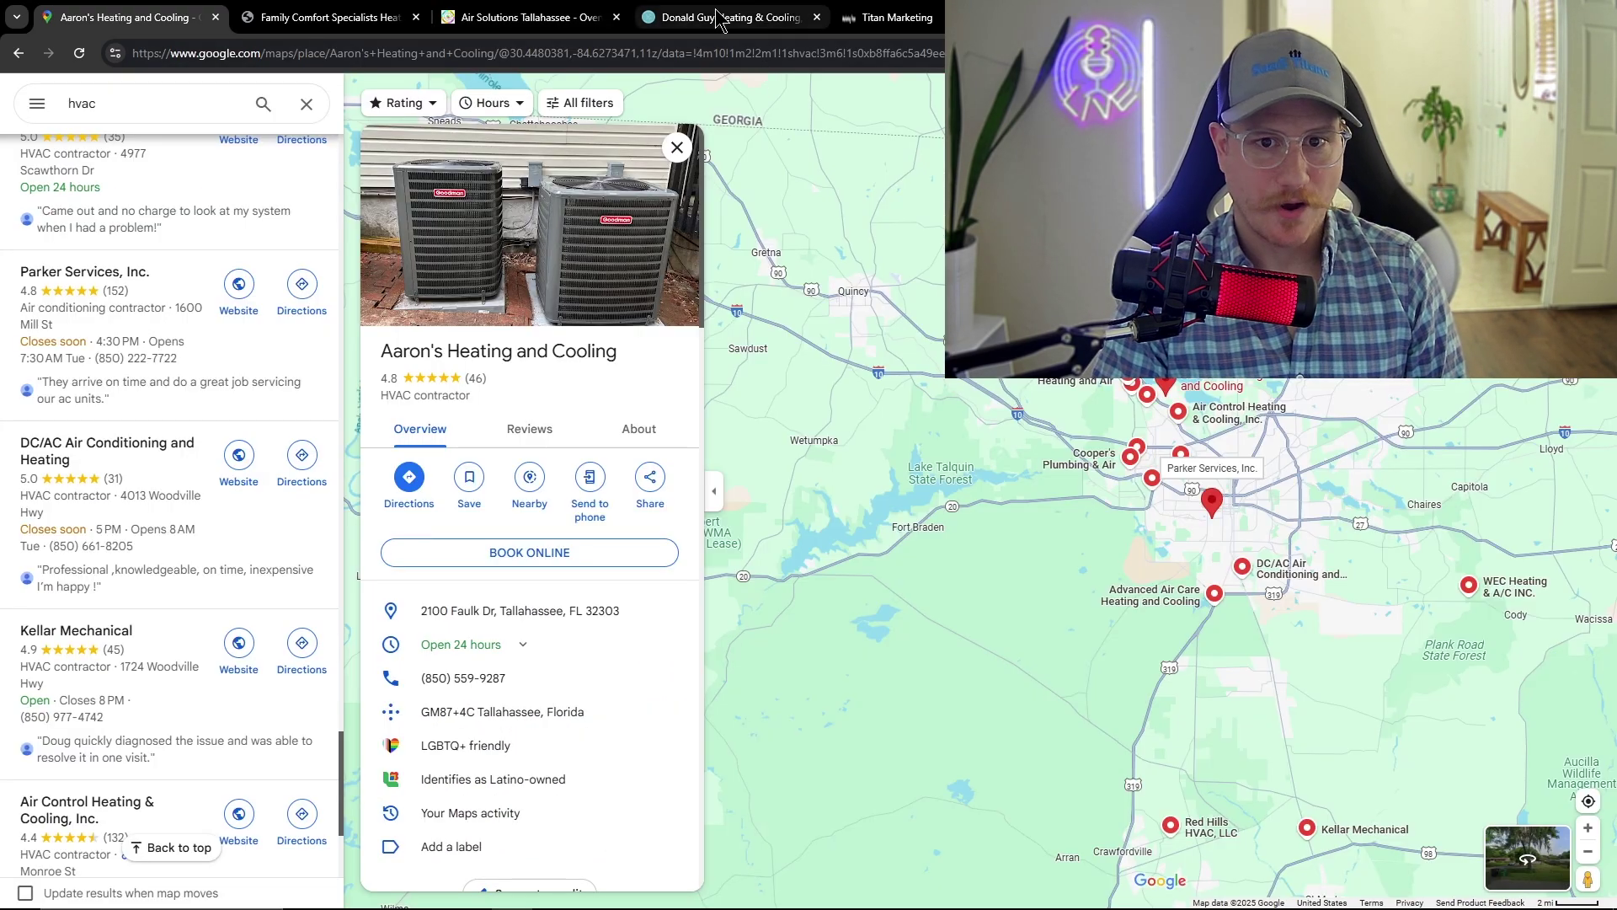
Preview the Donald Guy Heating & Cooling site as an iPhone 14 Pro Max (430 × 932)
left_click(725, 17)
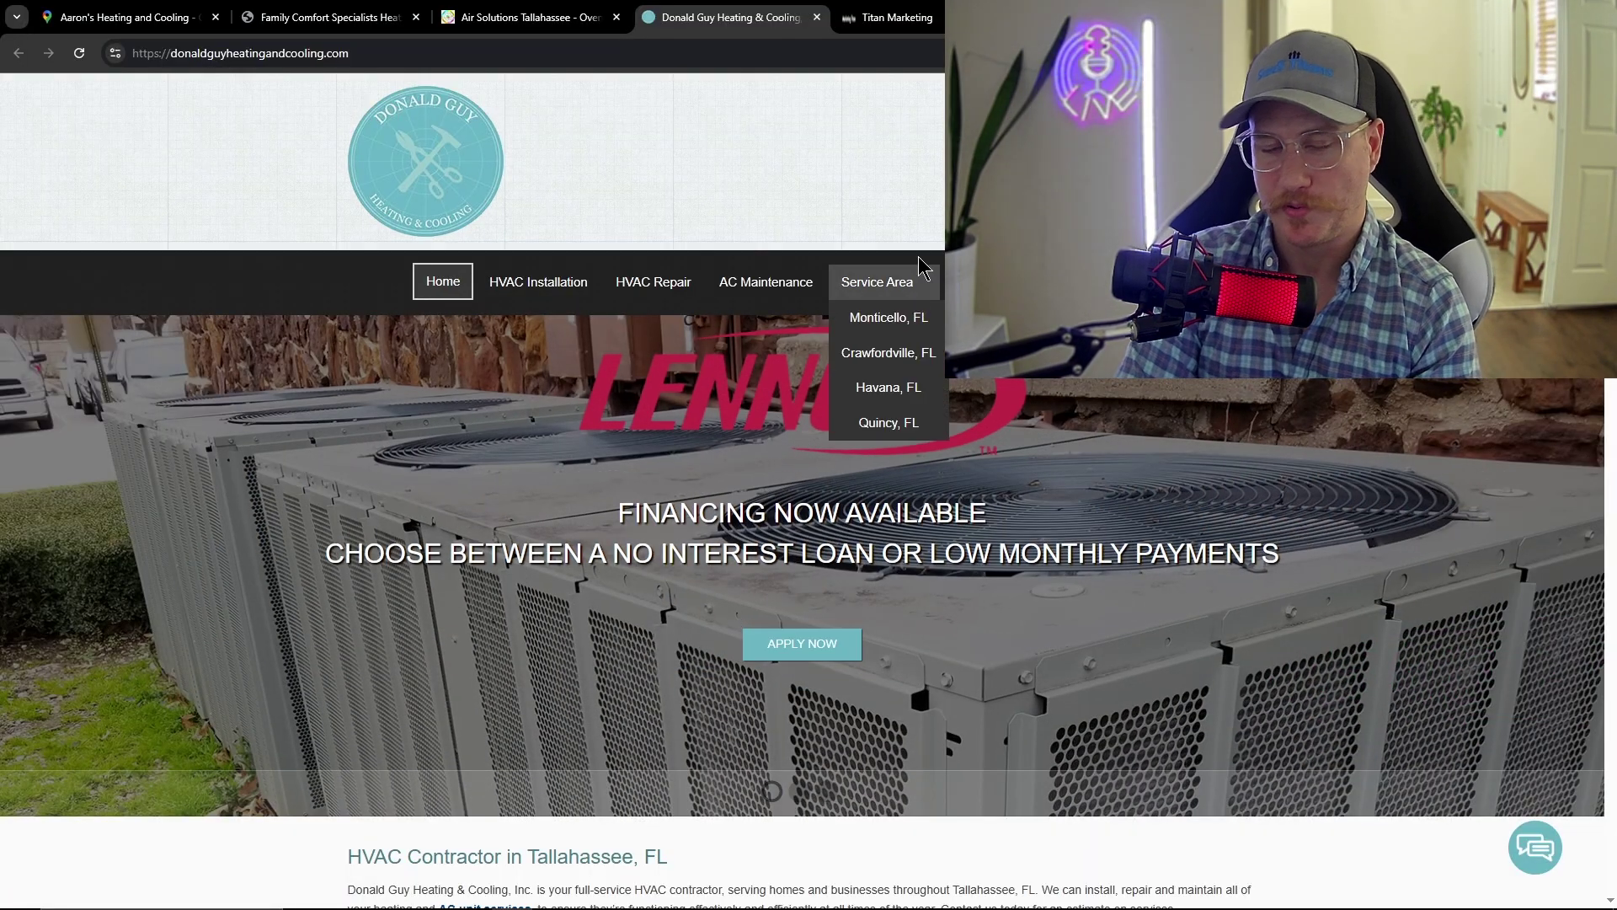
key("ctrl+shift+i")
scroll(585, 399, "down", 6)
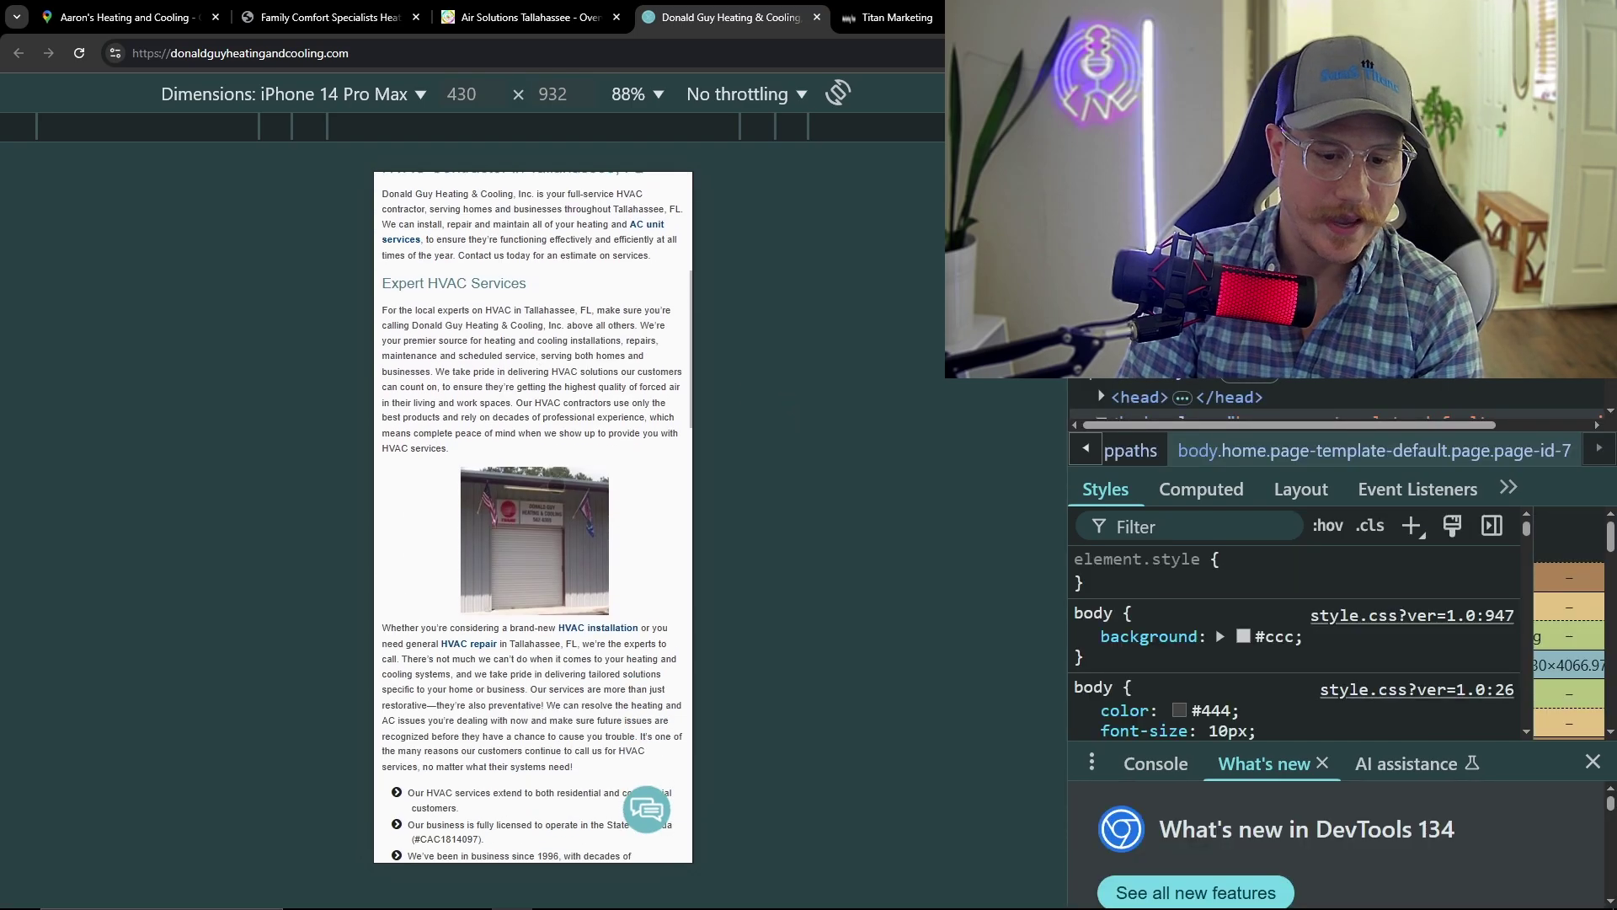
scroll(584, 399, "up", 6)
scroll(585, 398, "down", 5)
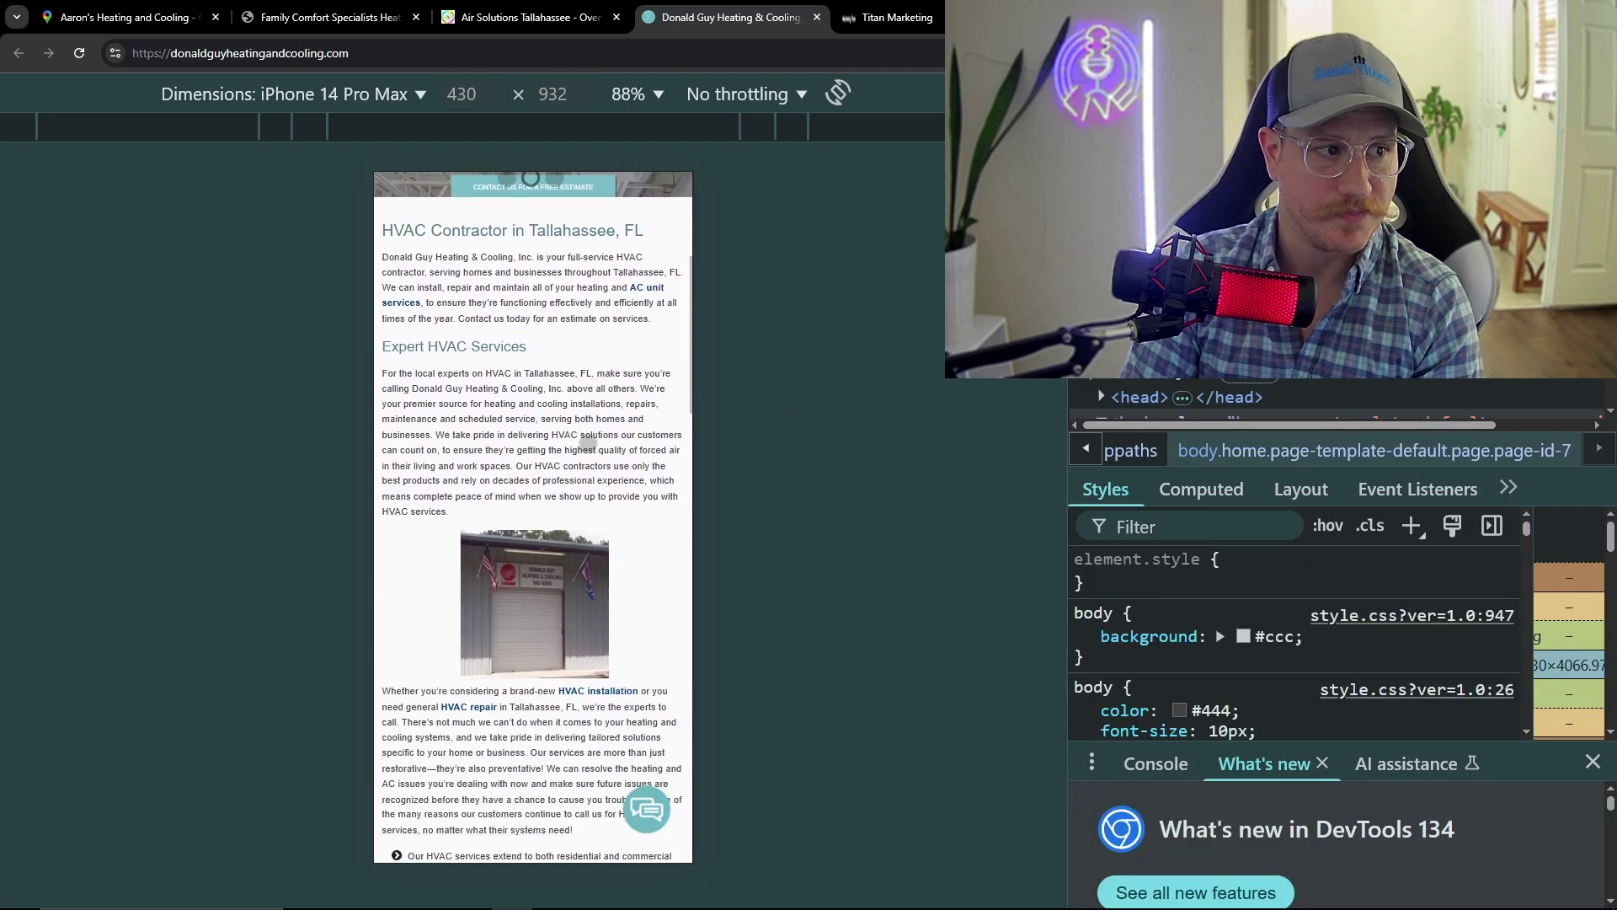
scroll(388, 231, "up", 2)
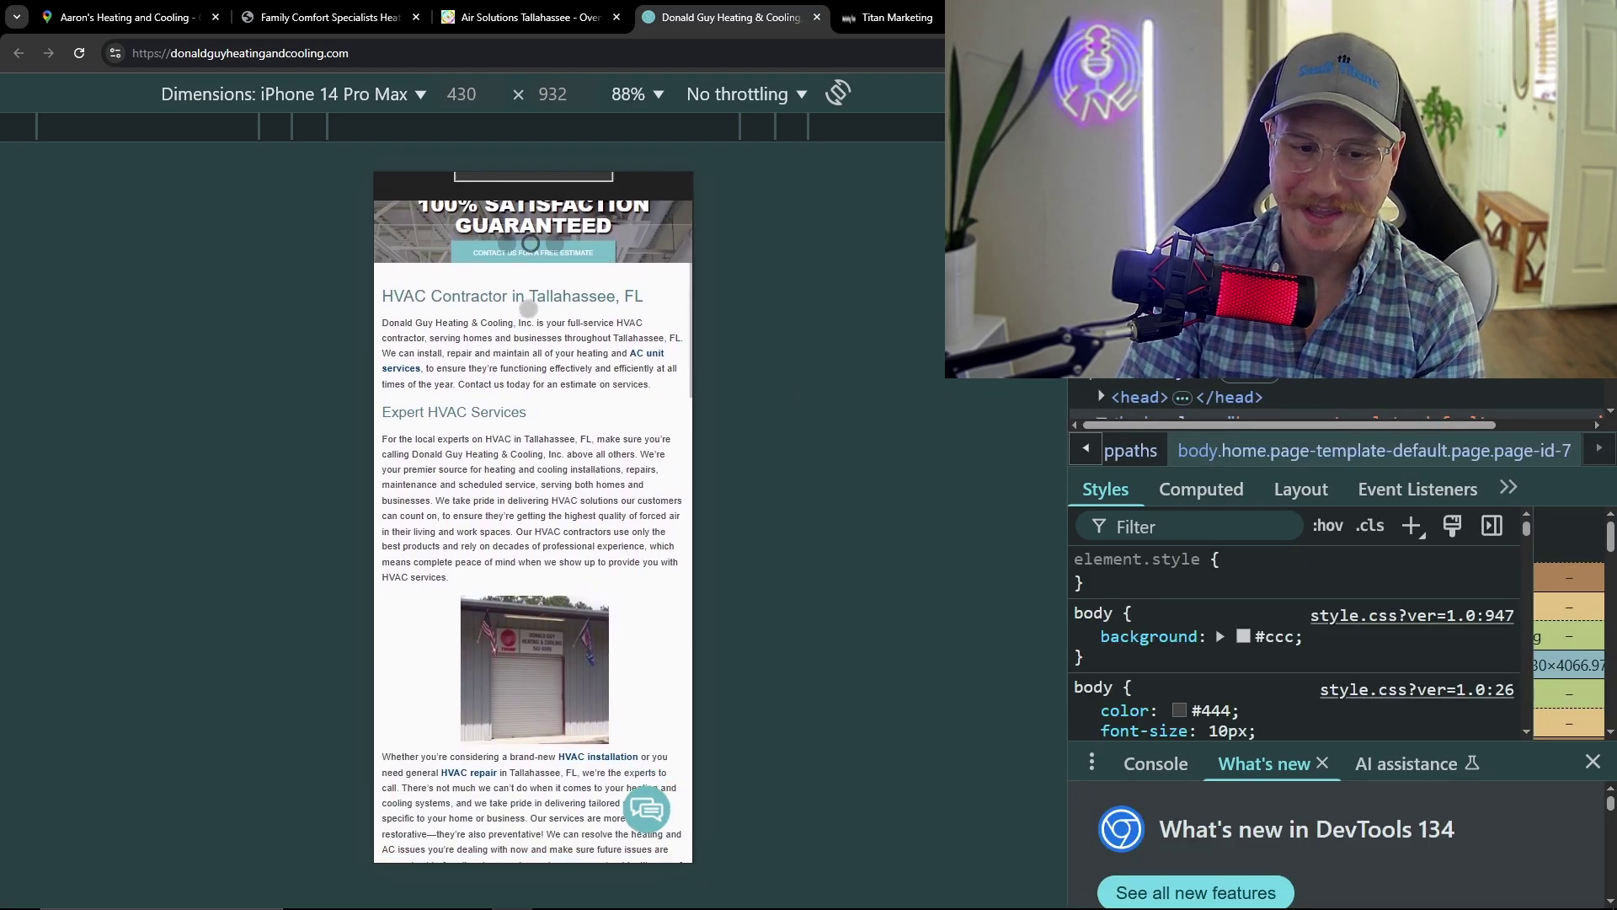
scroll(566, 430, "down", 5)
scroll(566, 429, "down", 6)
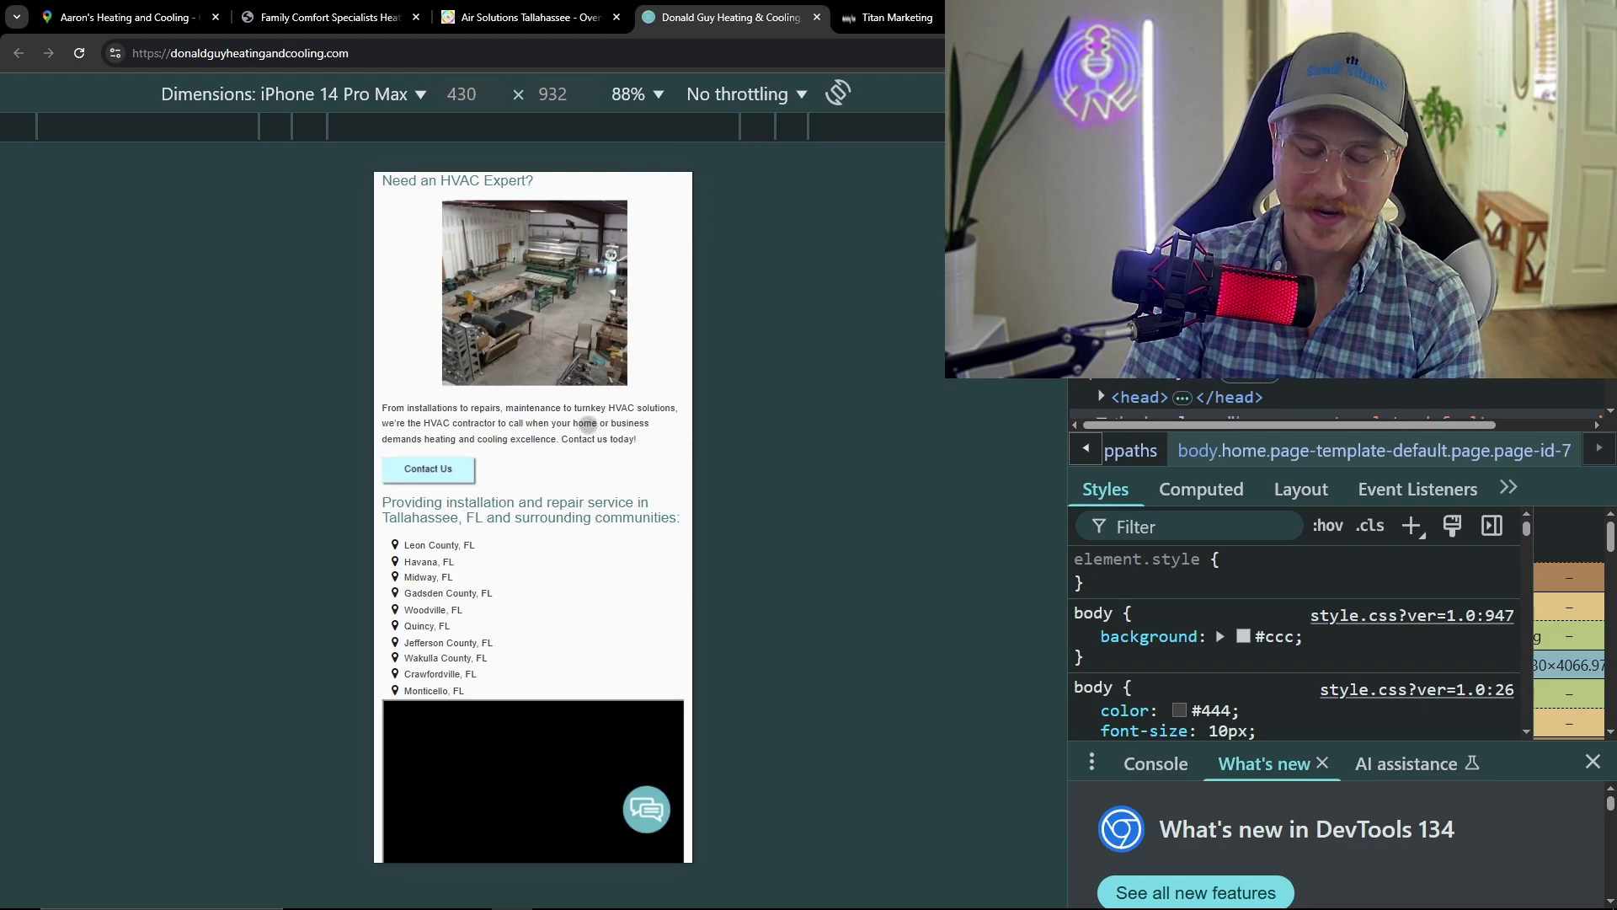
scroll(587, 423, "down", 10)
scroll(541, 448, "up", 4)
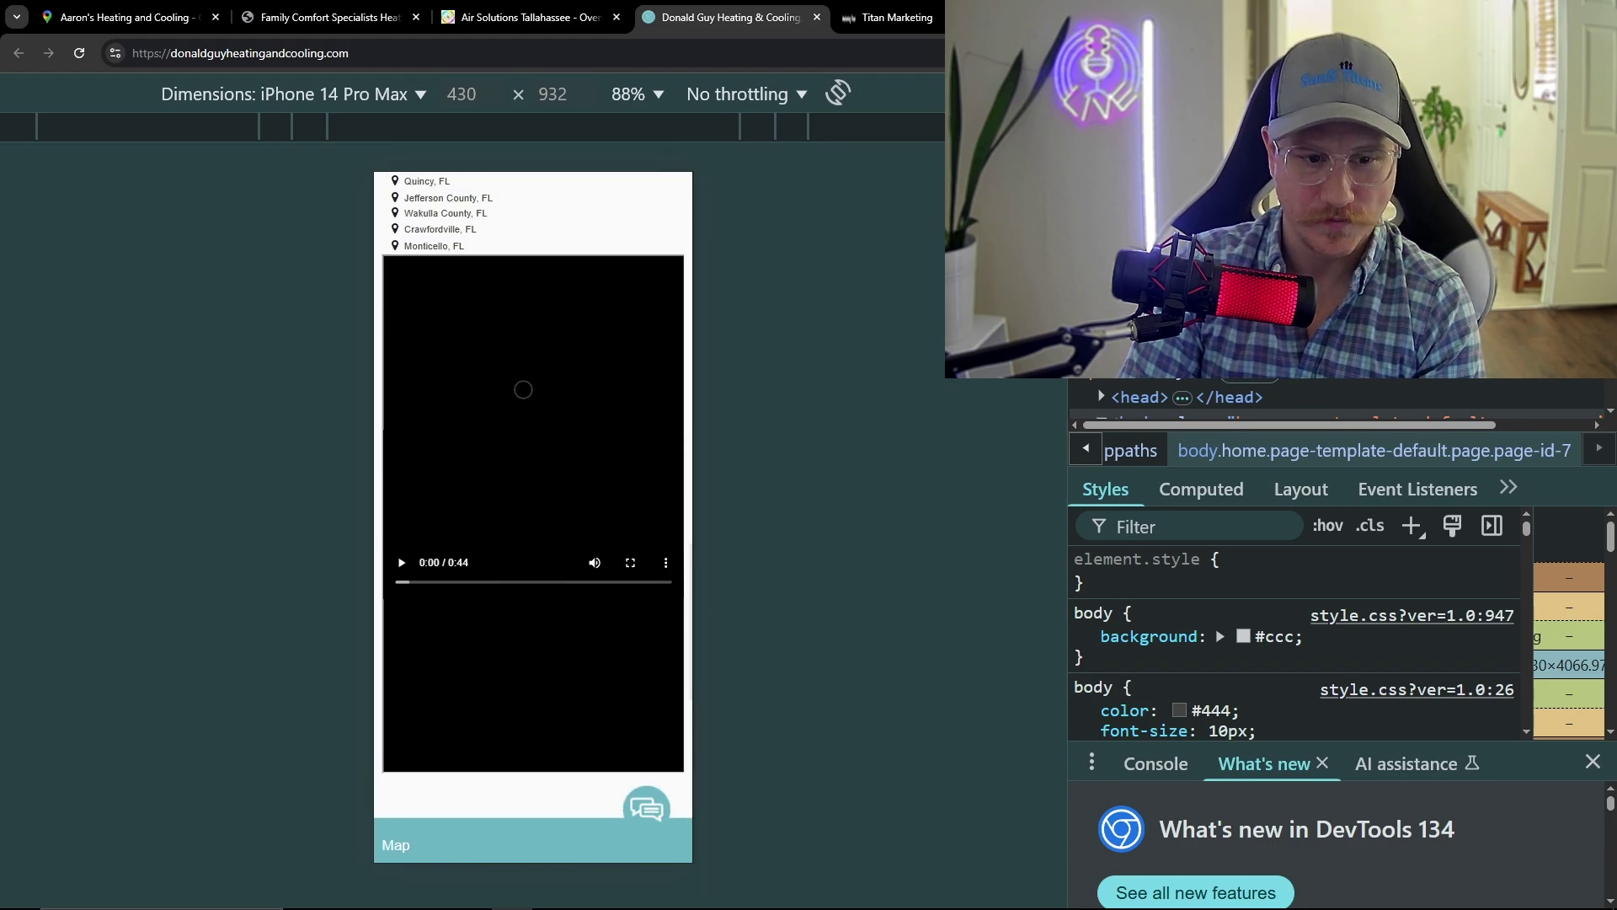
scroll(510, 444, "down", 4)
scroll(523, 443, "up", 3)
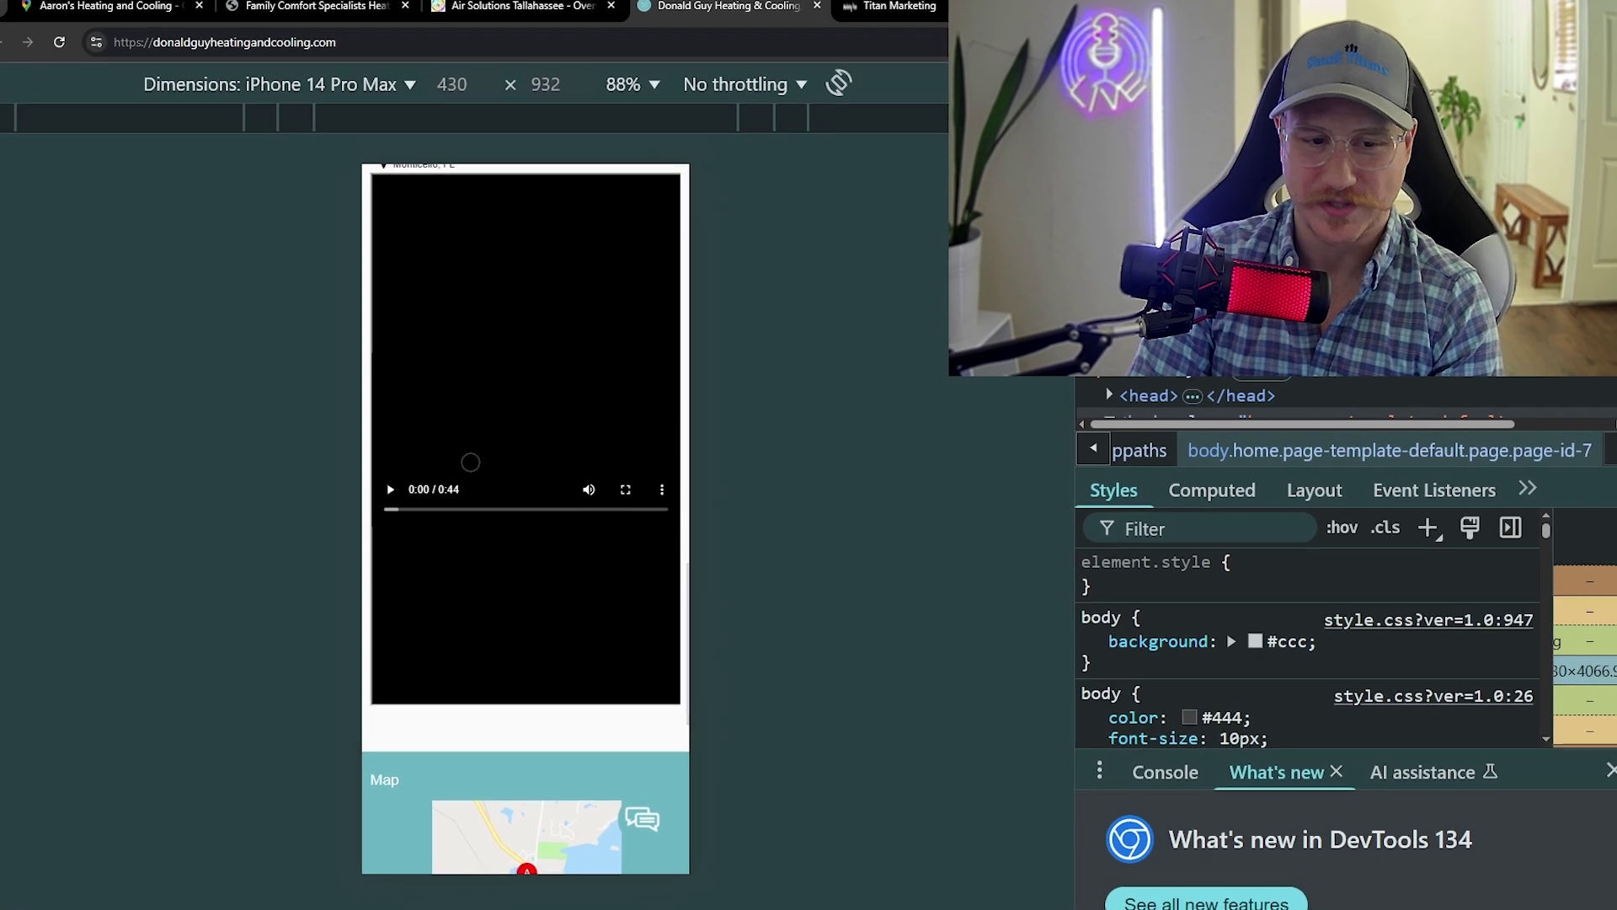
scroll(470, 462, "down", 5)
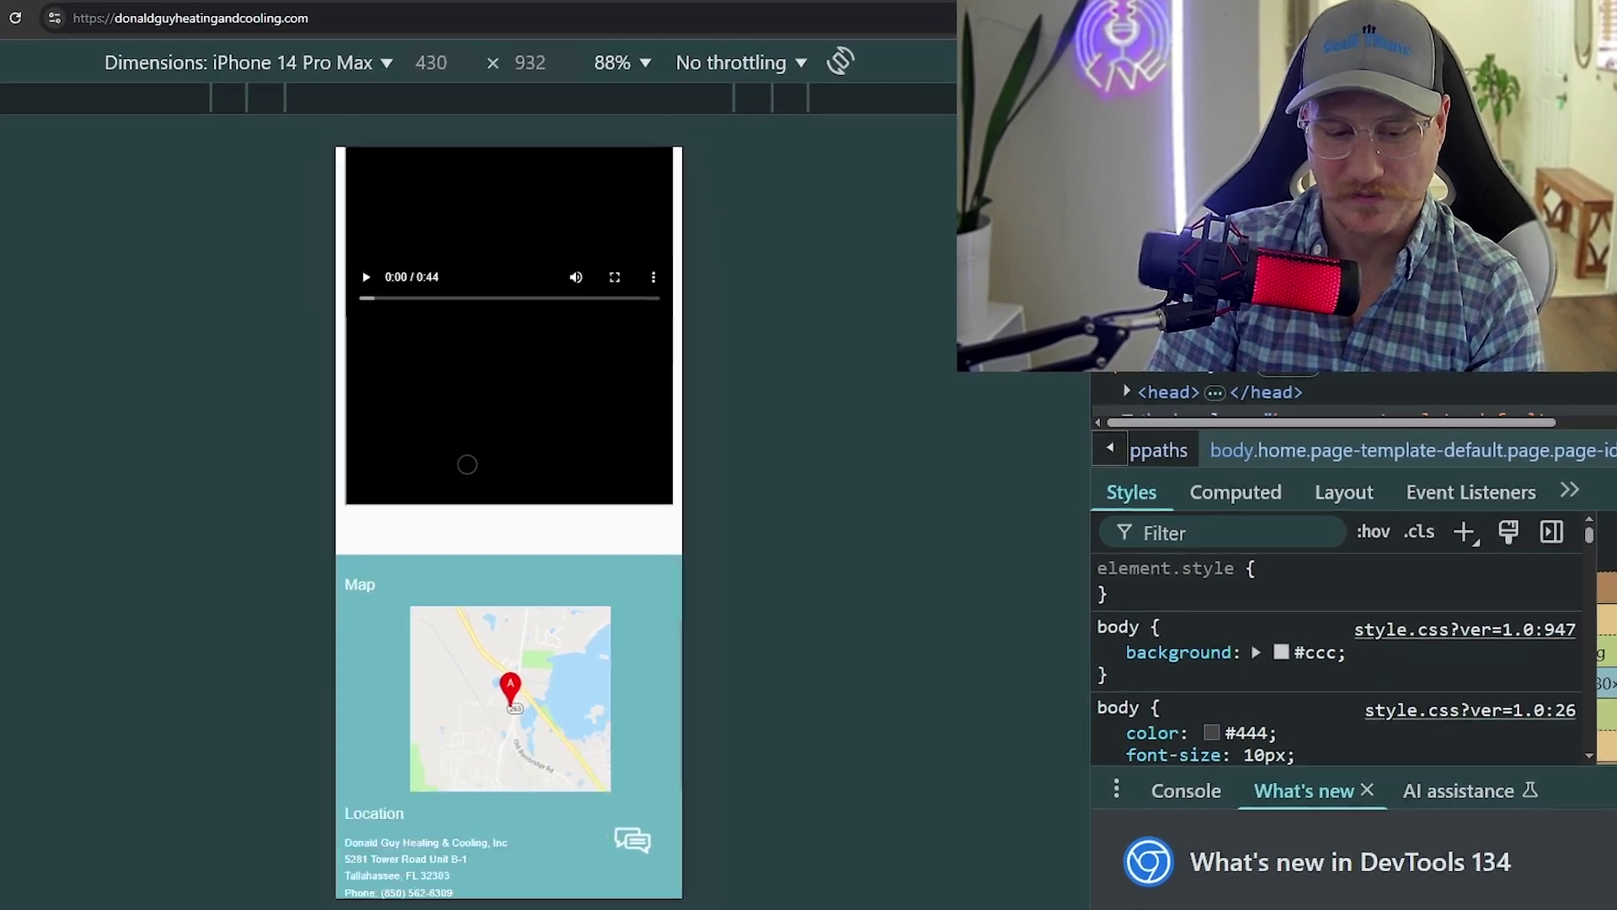
scroll(504, 462, "up", 10)
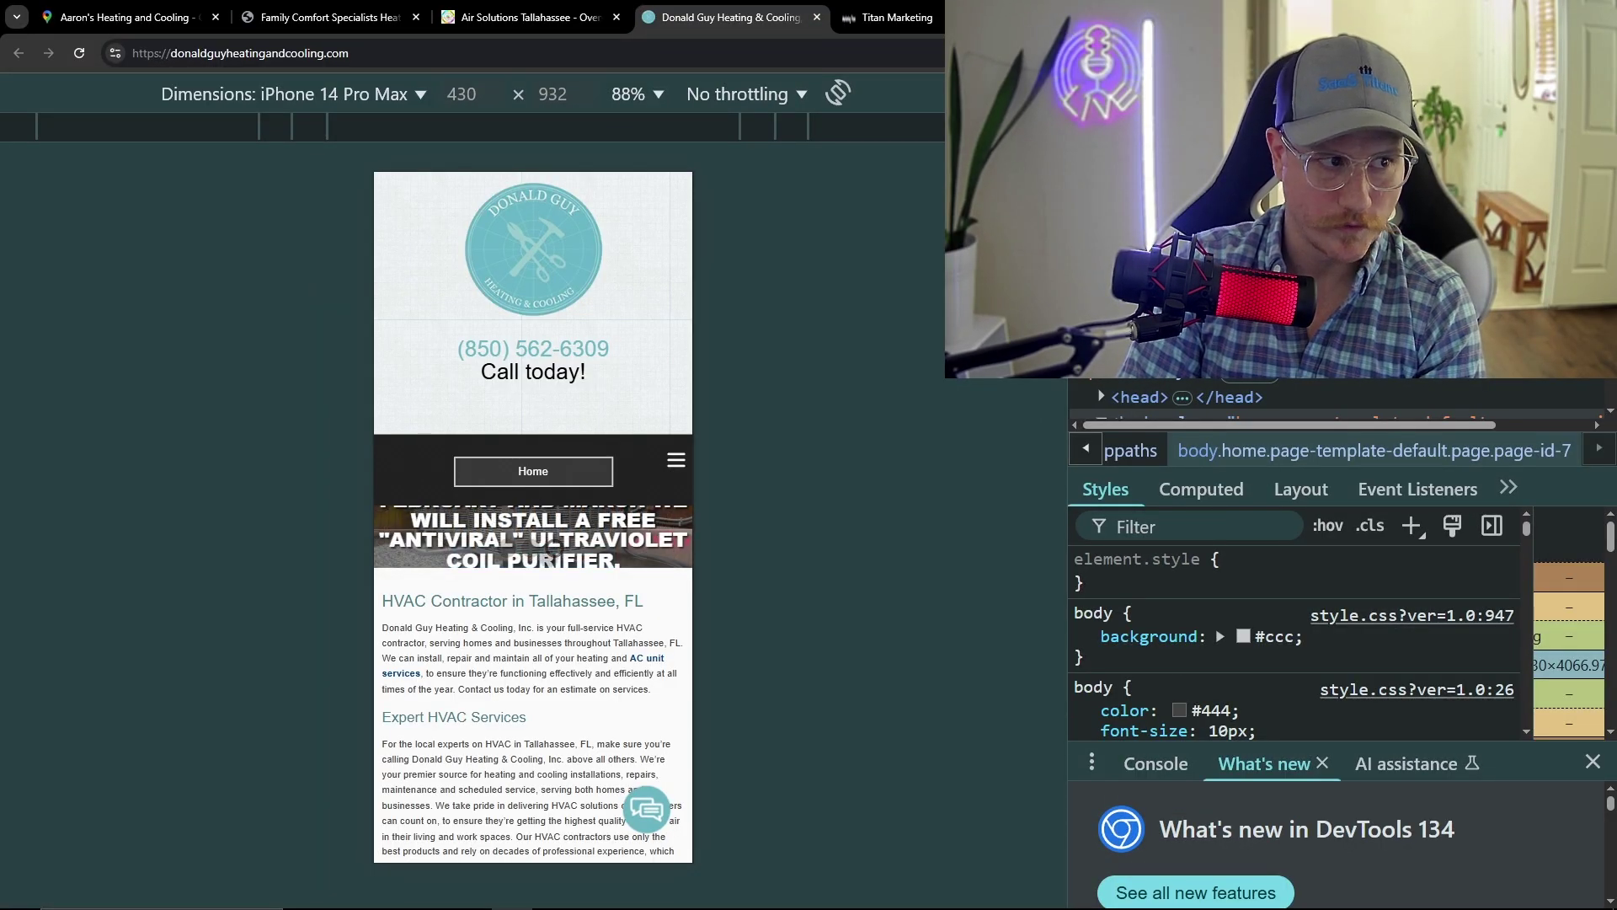
Return Donald Guy's site to desktop view and review the homepage's free estimate offer and Contact Us
key("F12")
scroll(655, 522, "down", 10)
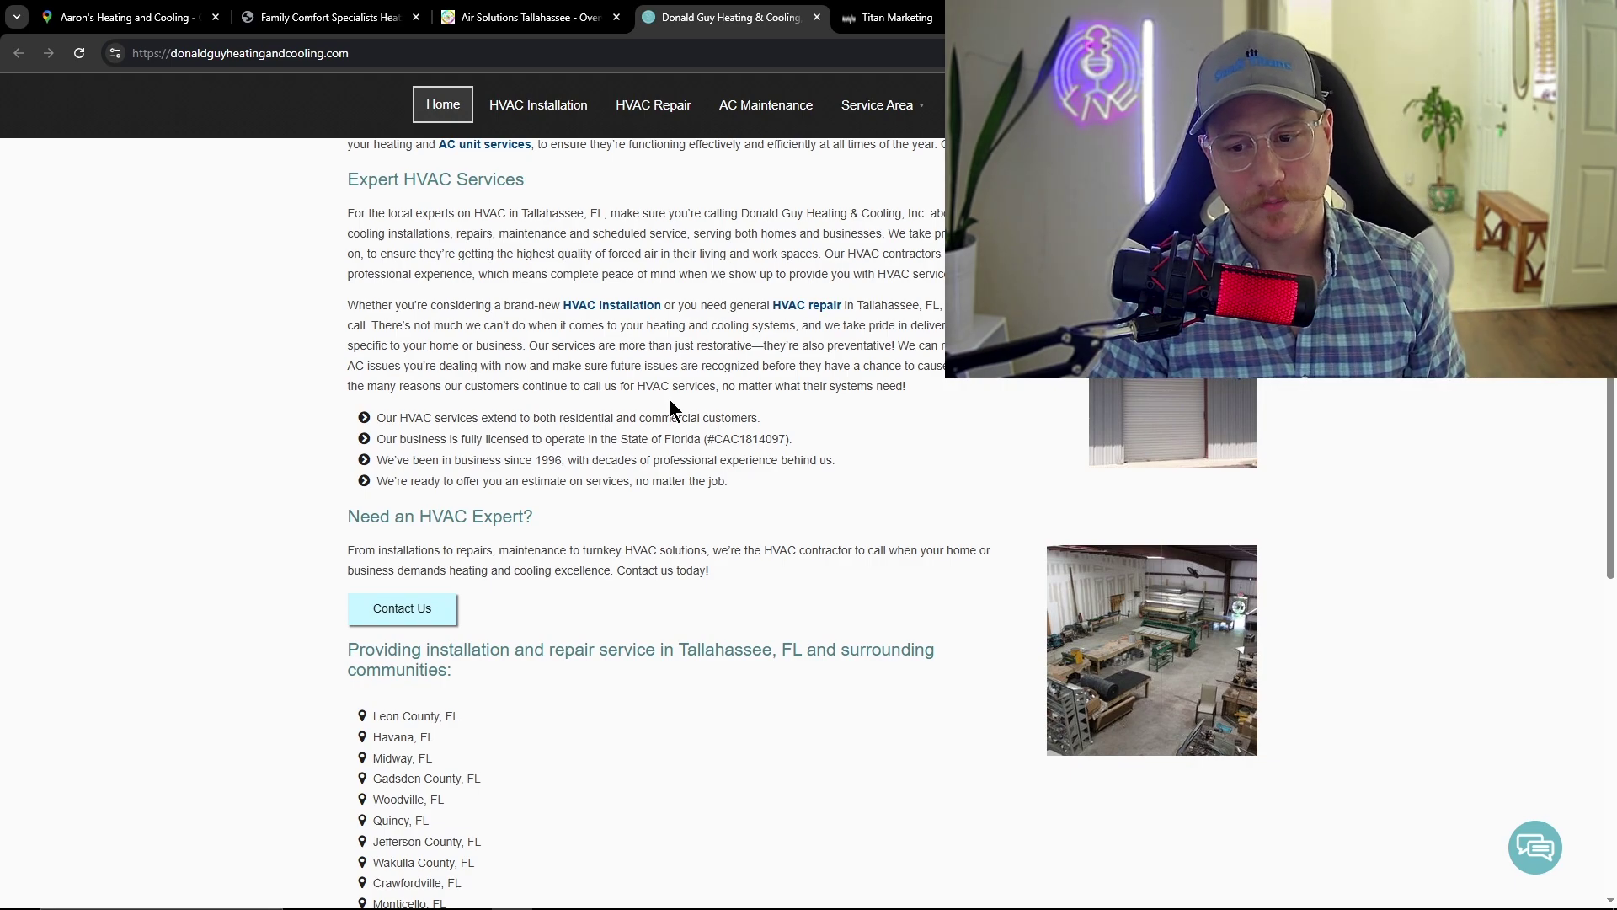
scroll(671, 419, "up", 2)
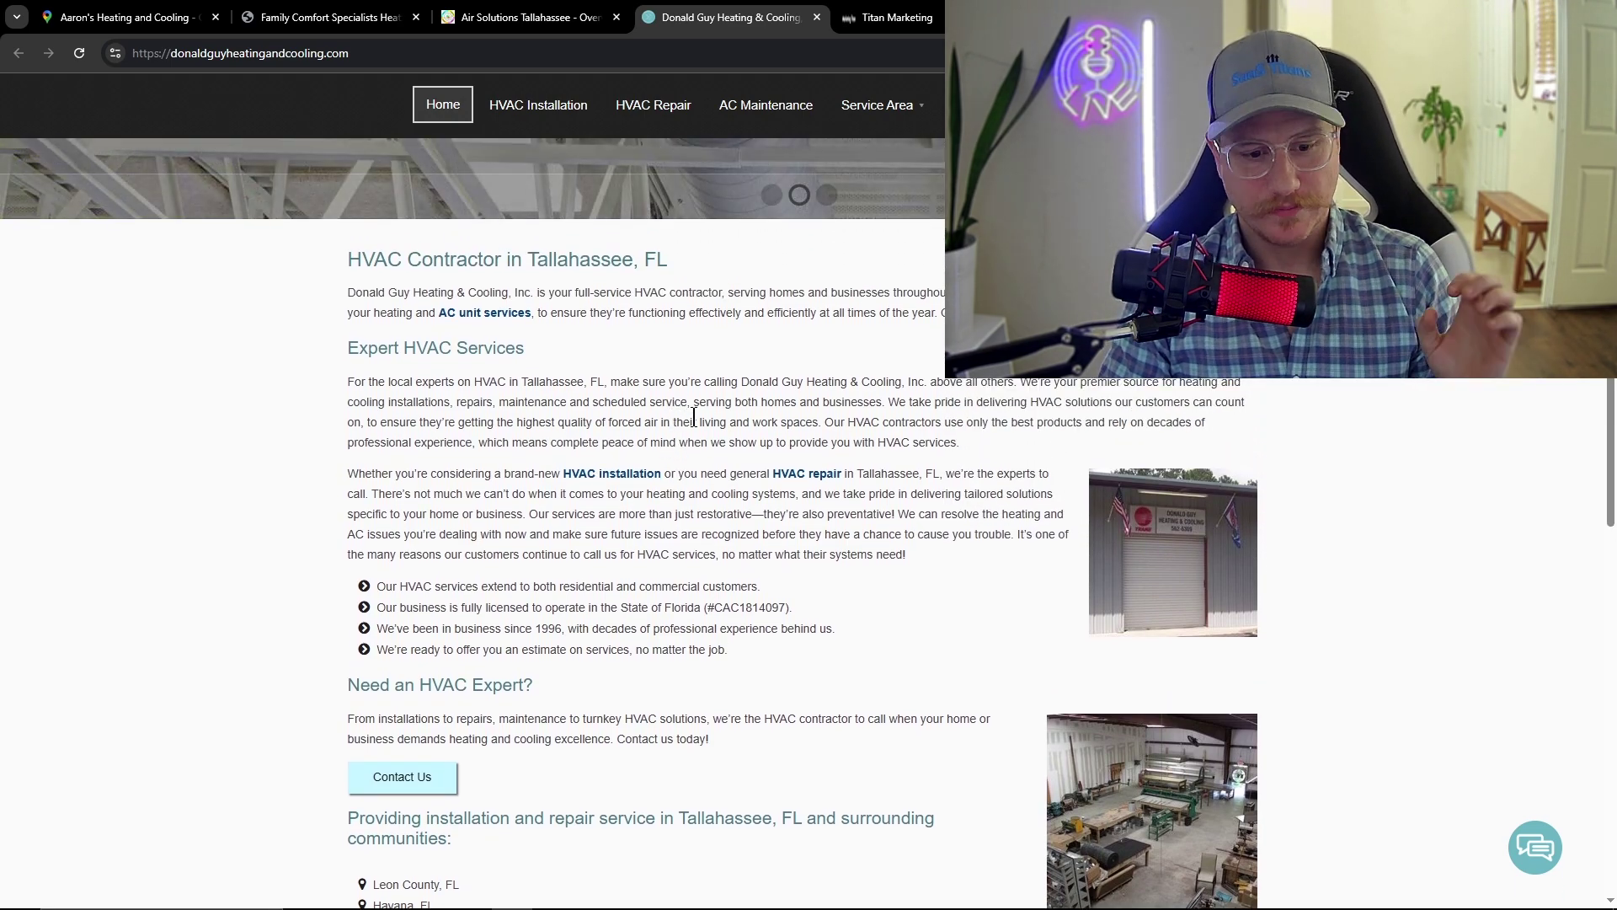
scroll(716, 421, "down", 2)
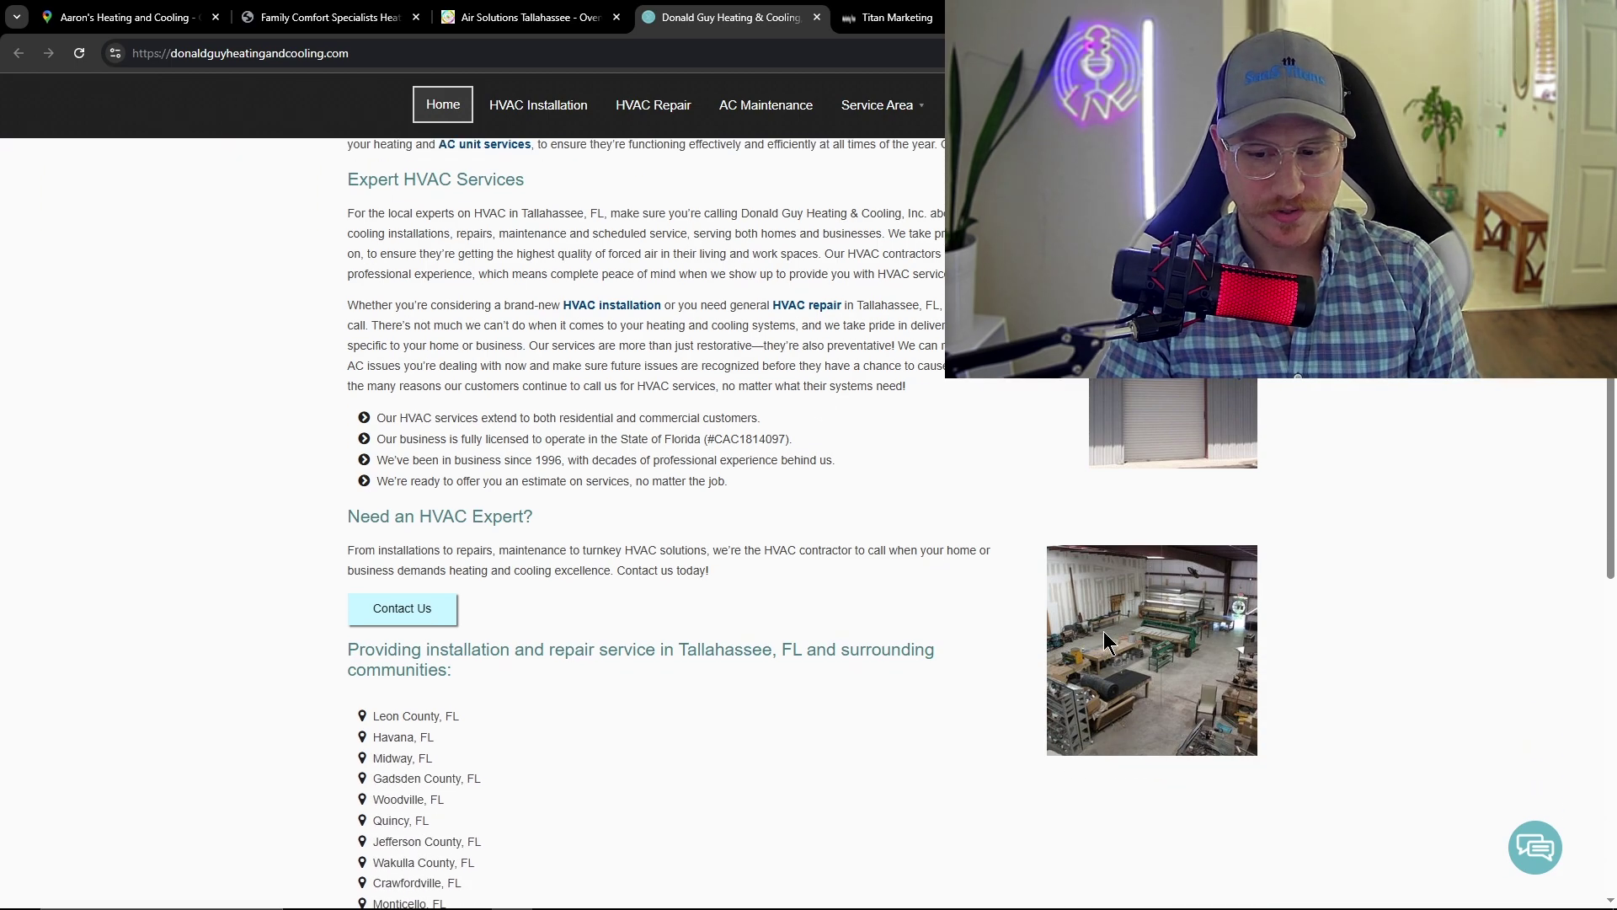
scroll(1108, 652, "up", 2)
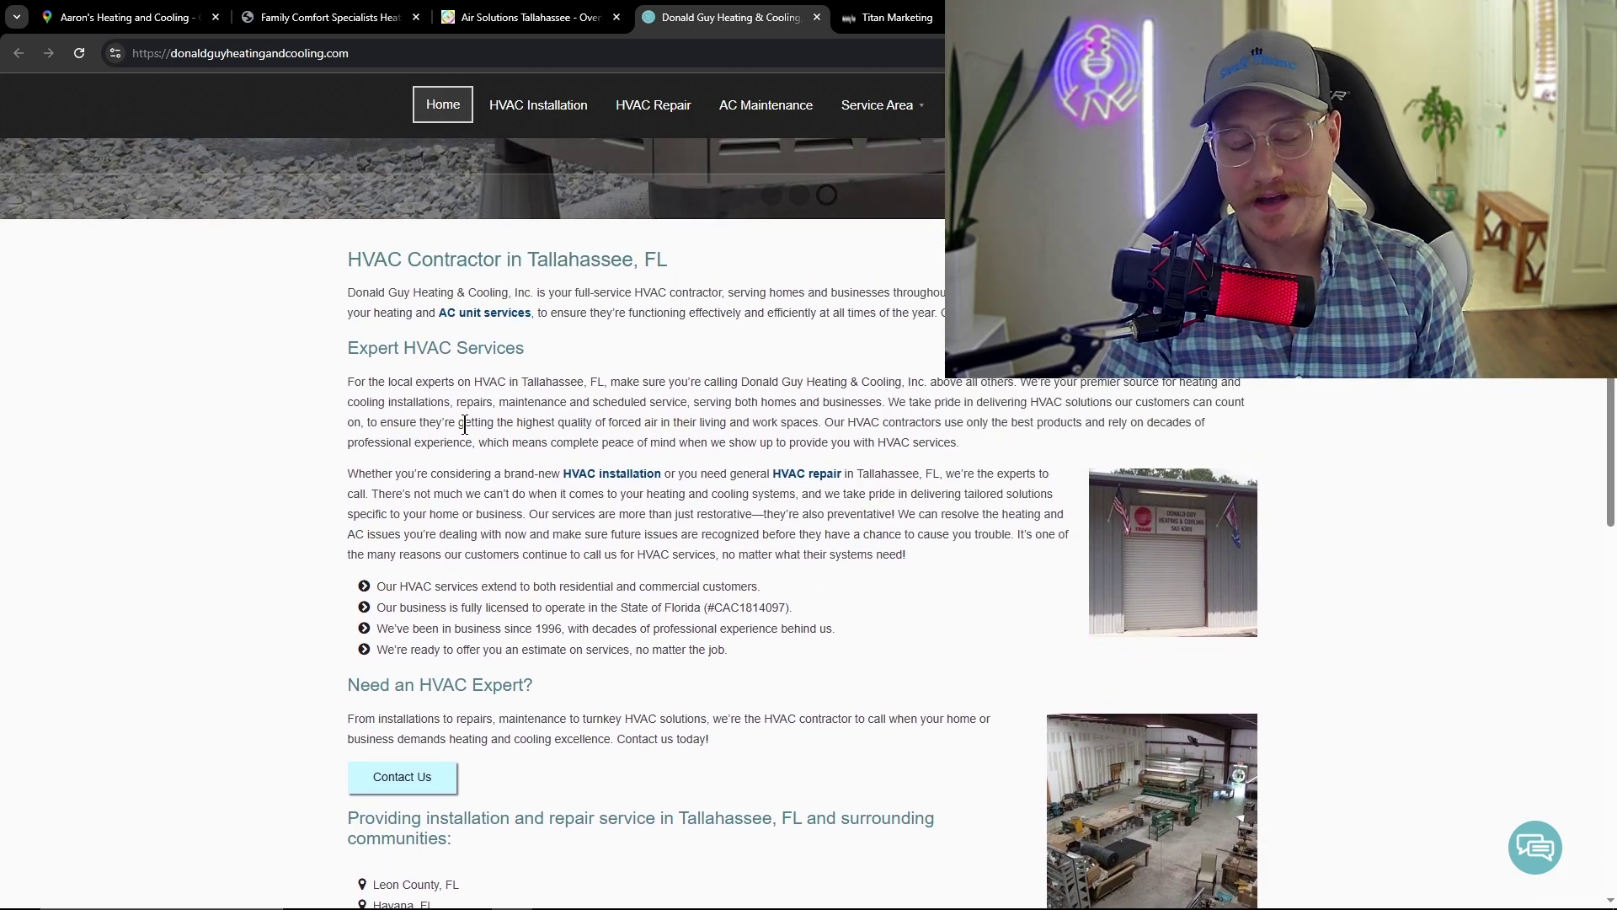
scroll(589, 421, "up", 7)
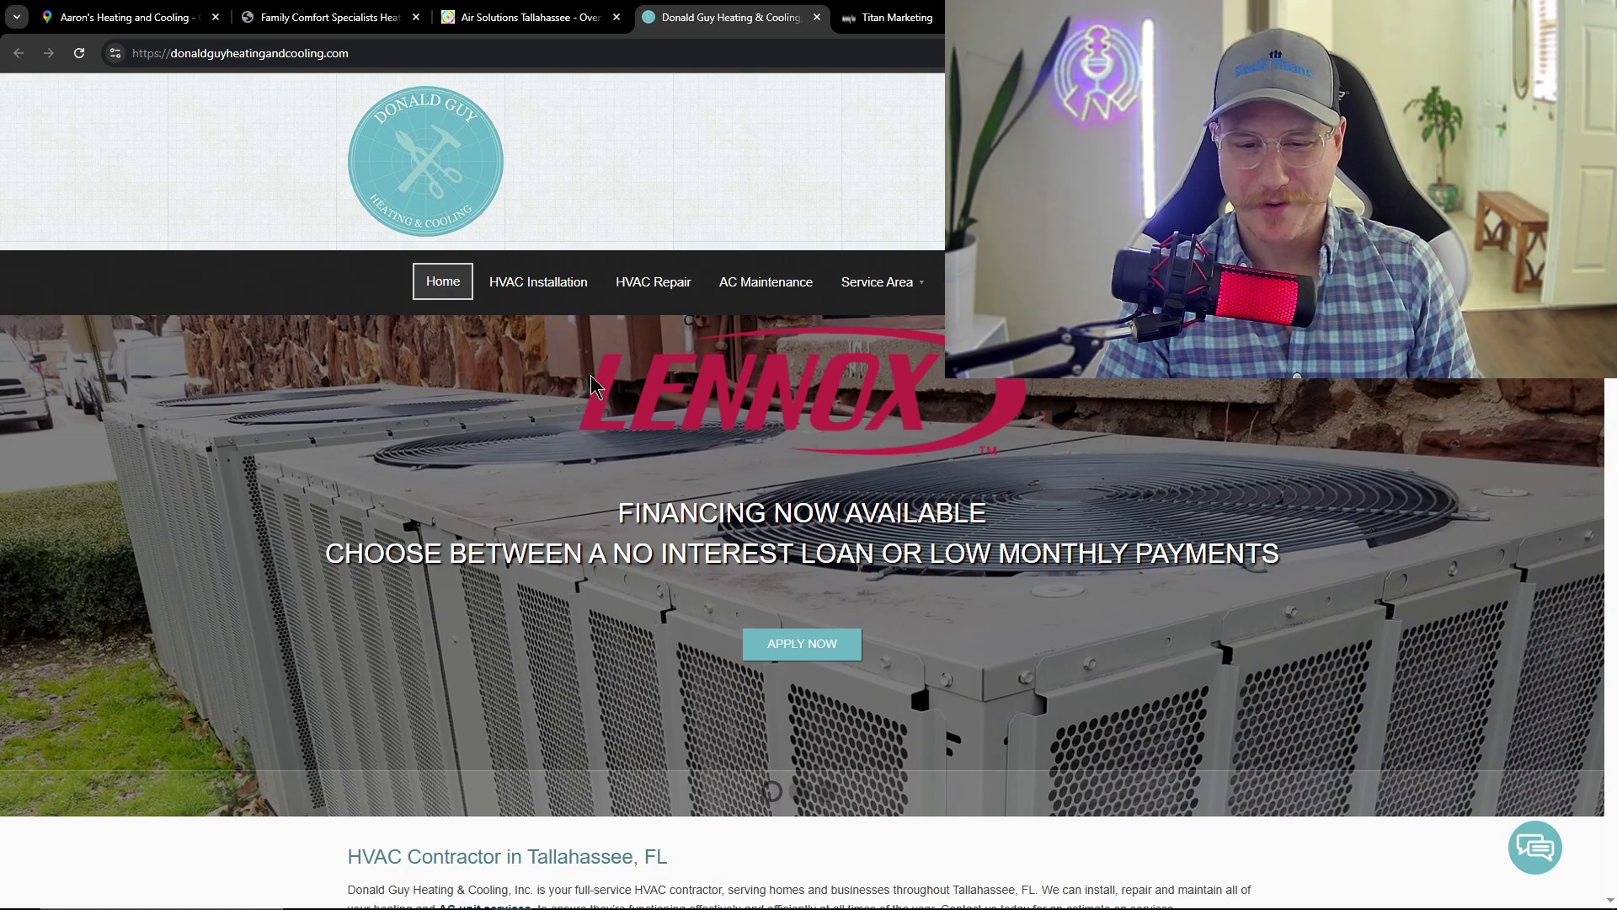
scroll(605, 366, "down", 5)
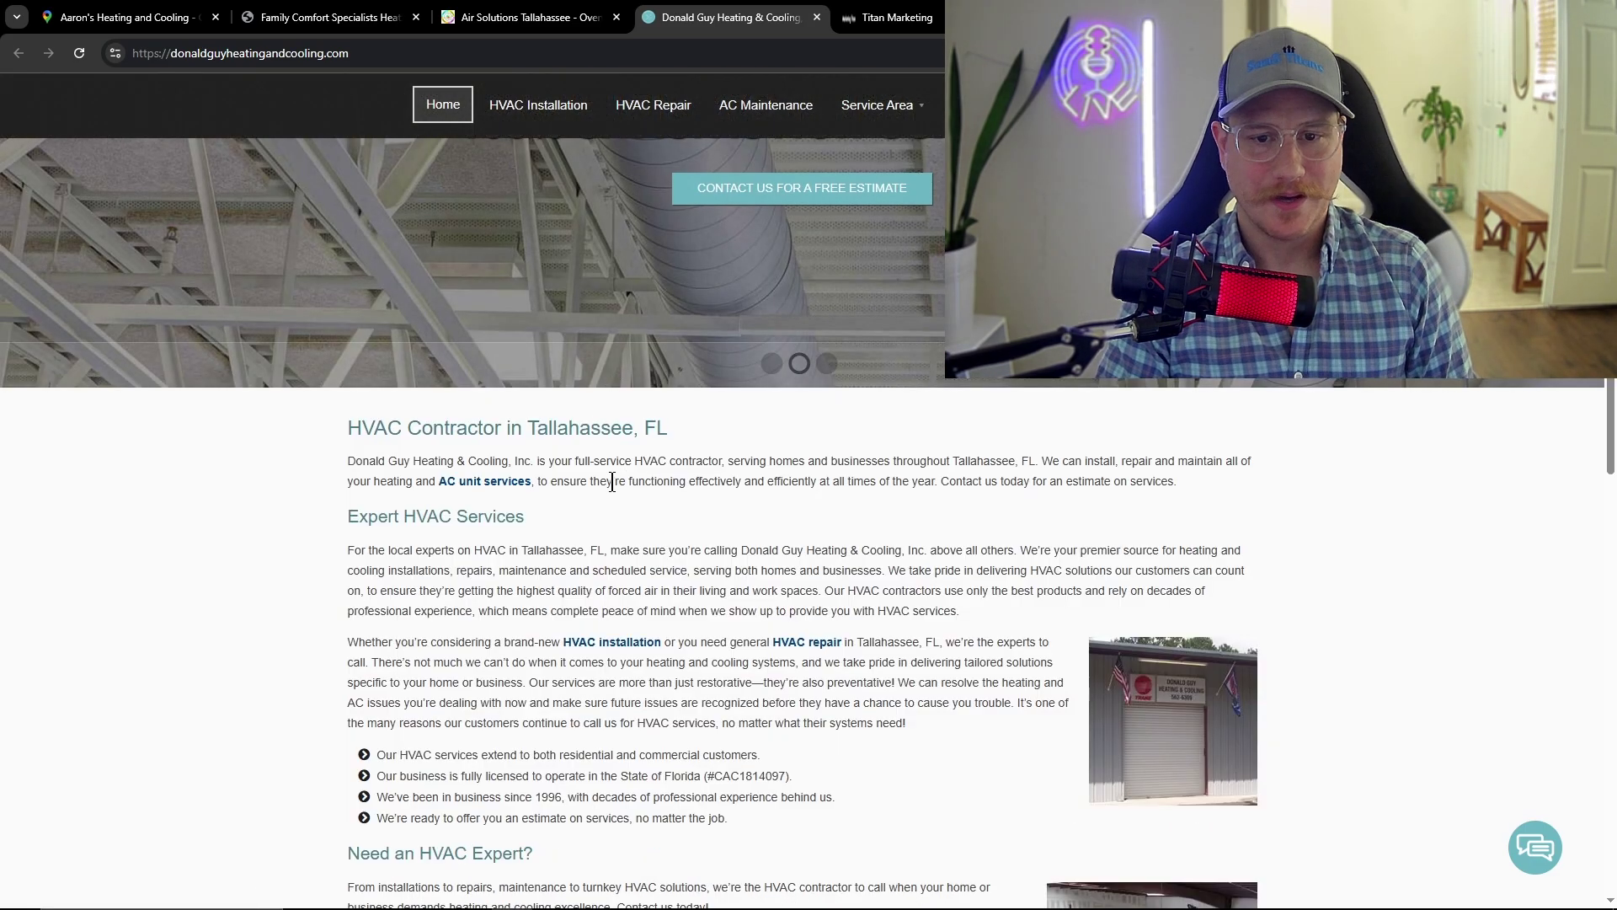
scroll(730, 534, "up", 4)
triple_click(730, 537)
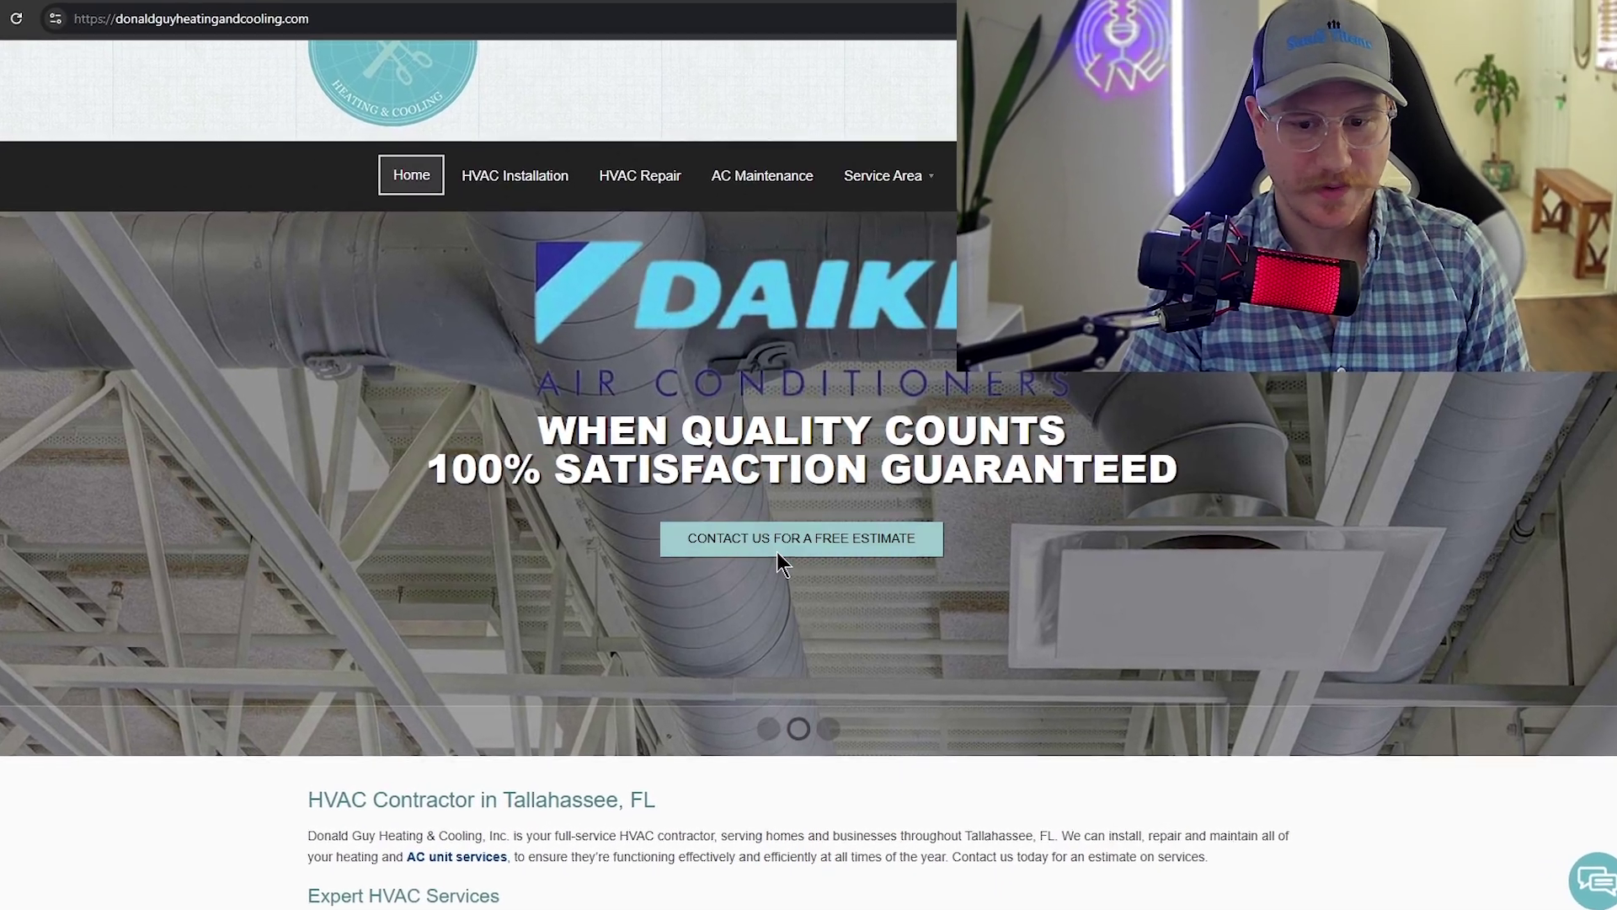
left_click(777, 549)
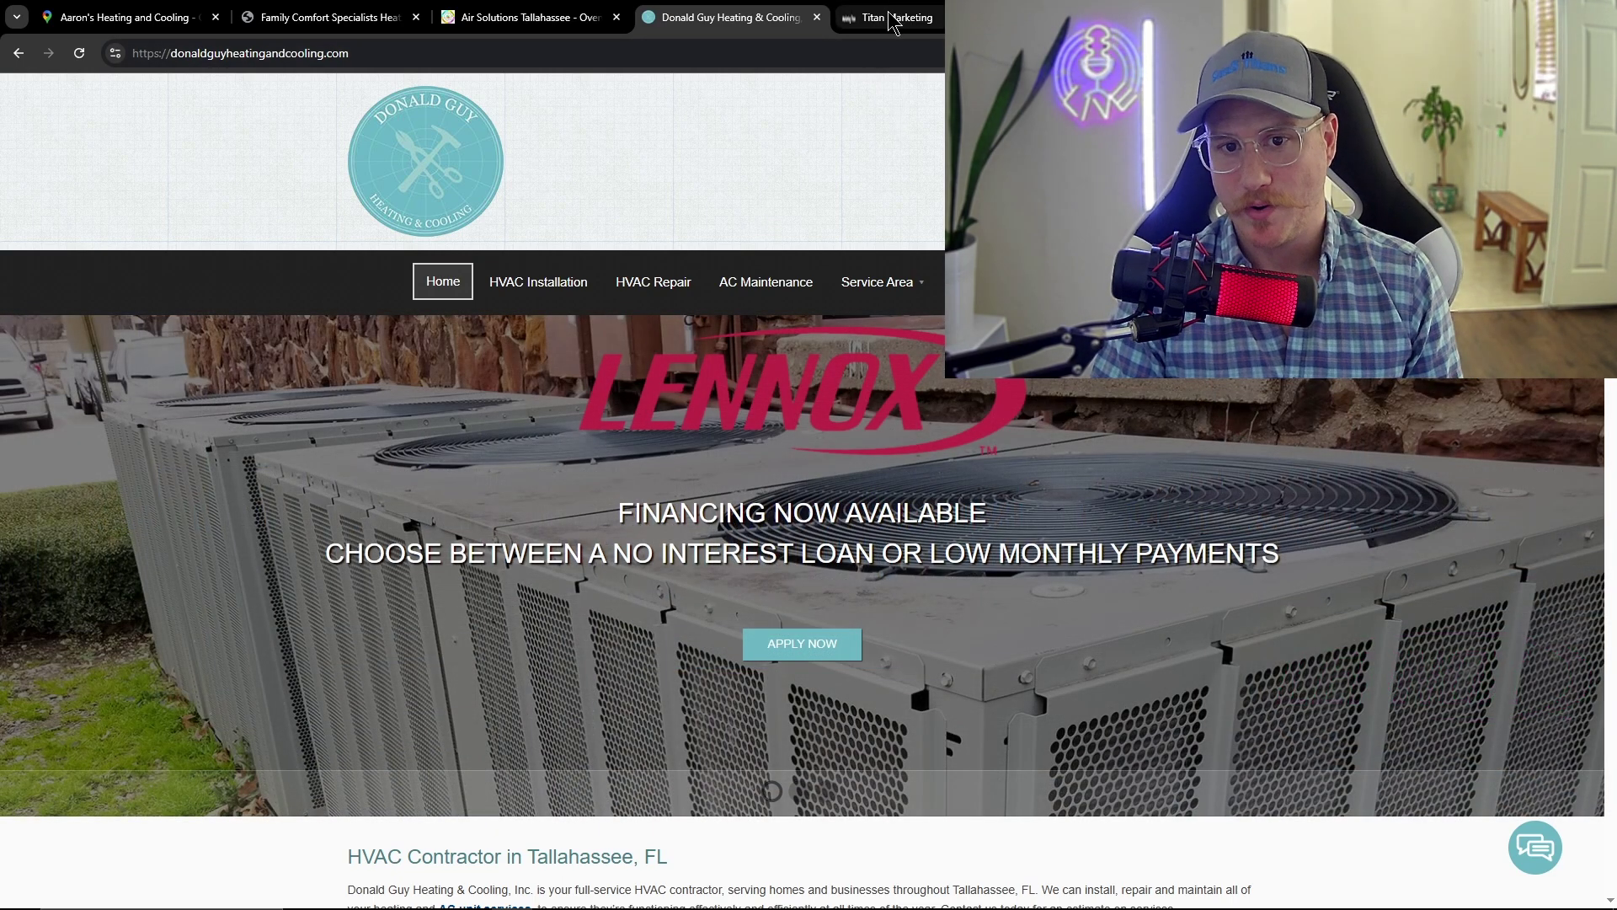
Create a new Marketing Titan funnel from templates and continue to the Template Library
left_click(892, 21)
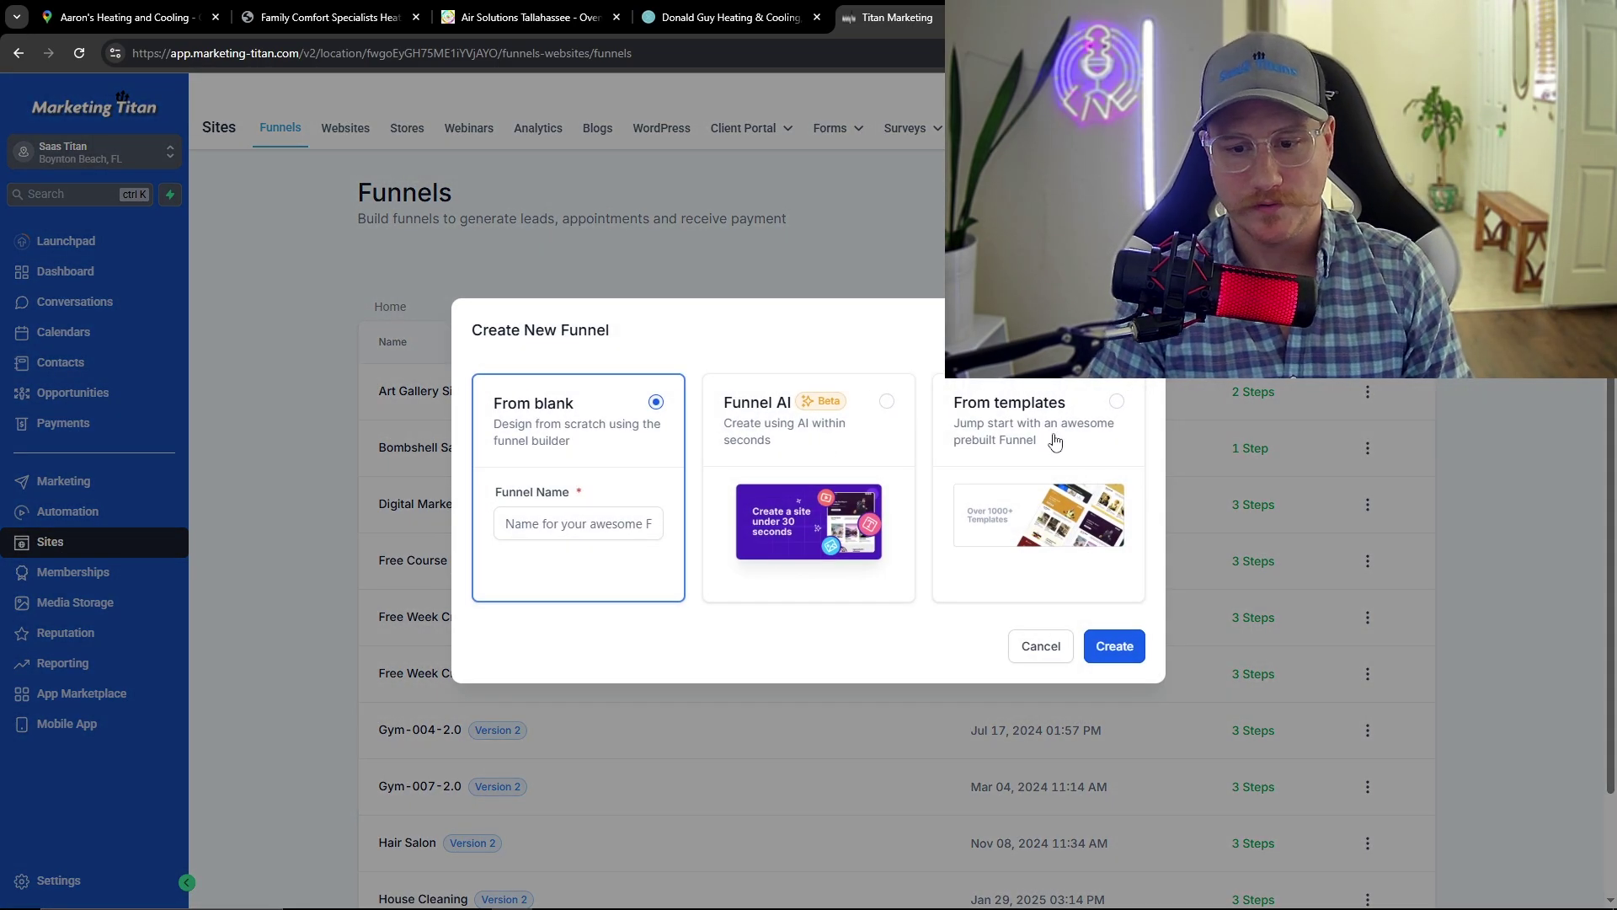
left_click(998, 429)
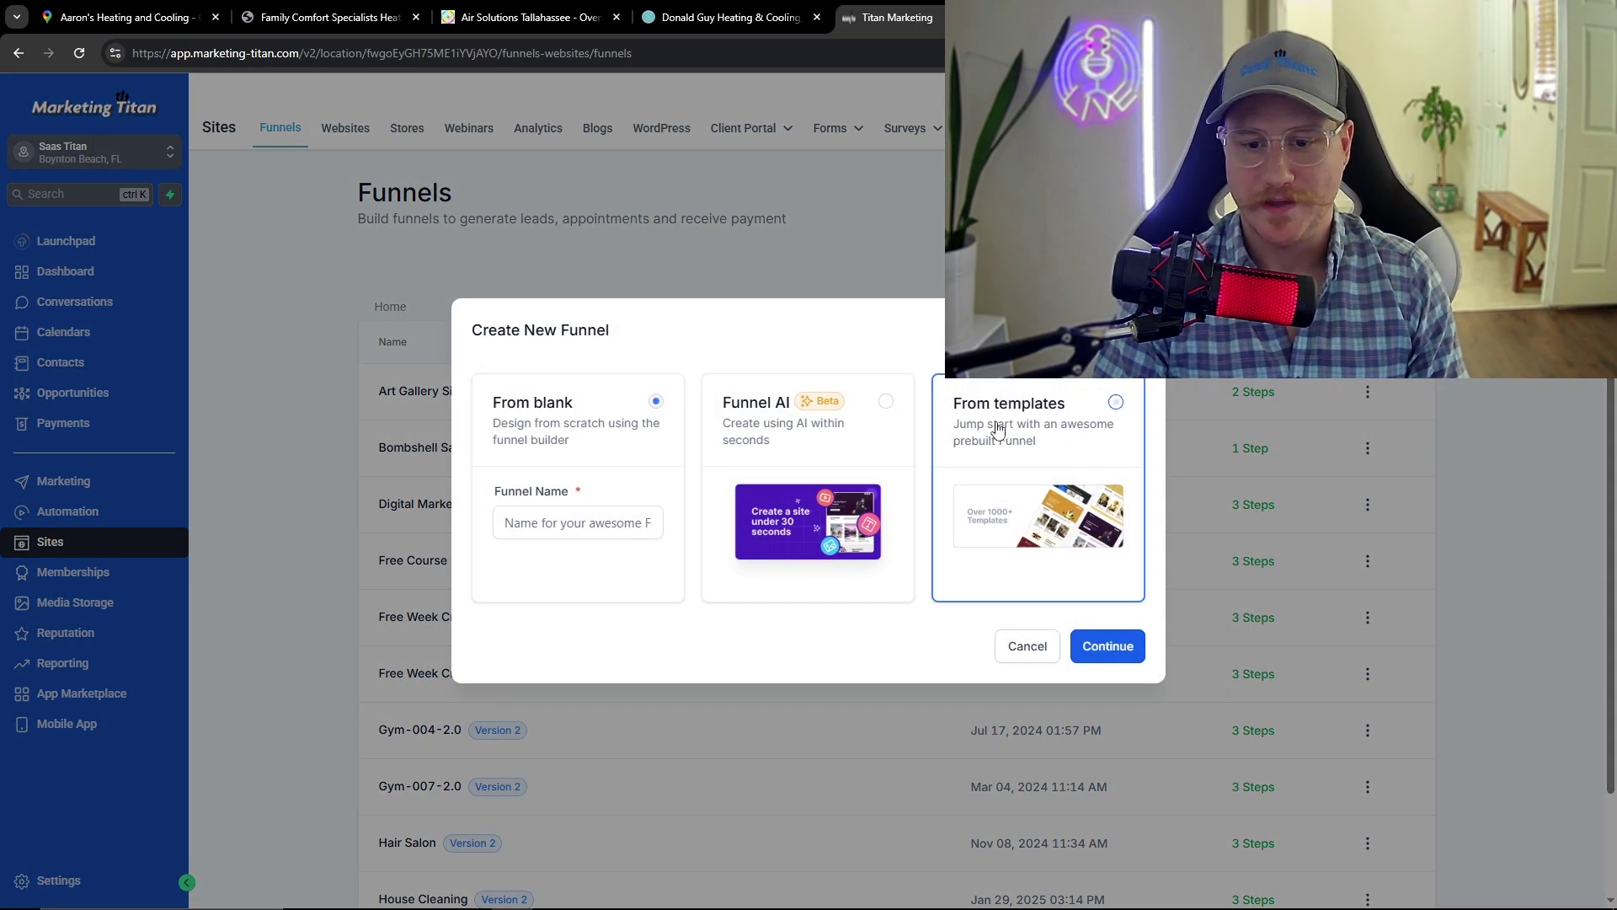
left_click(1105, 647)
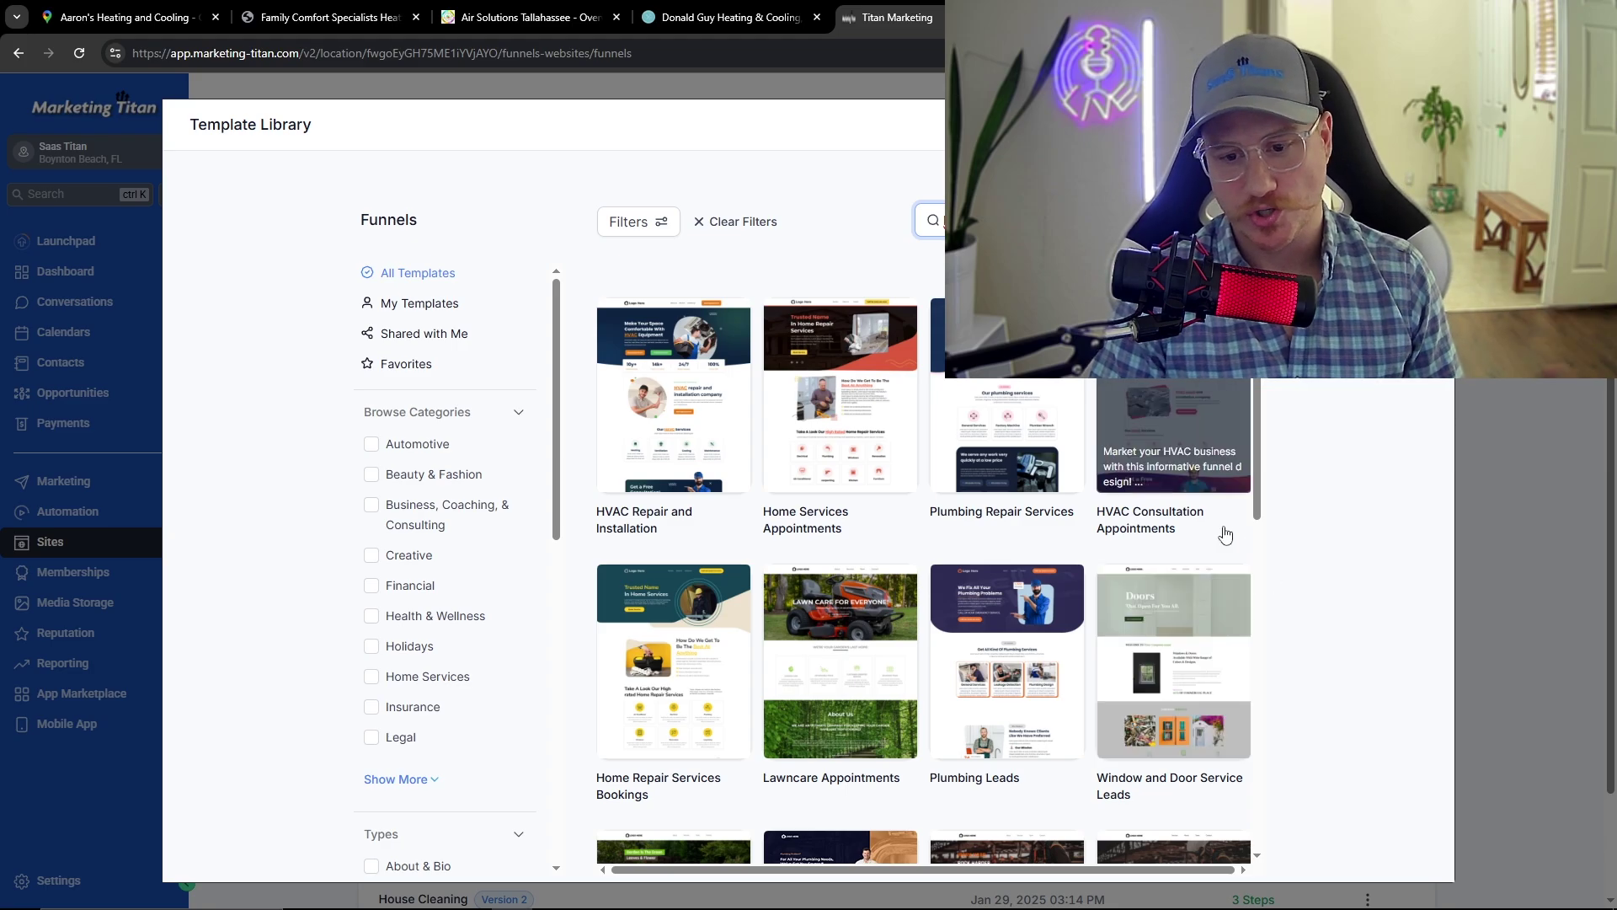
Open the HVAC Repair and Installation template in the page builder
scroll(1165, 473, "down", 10)
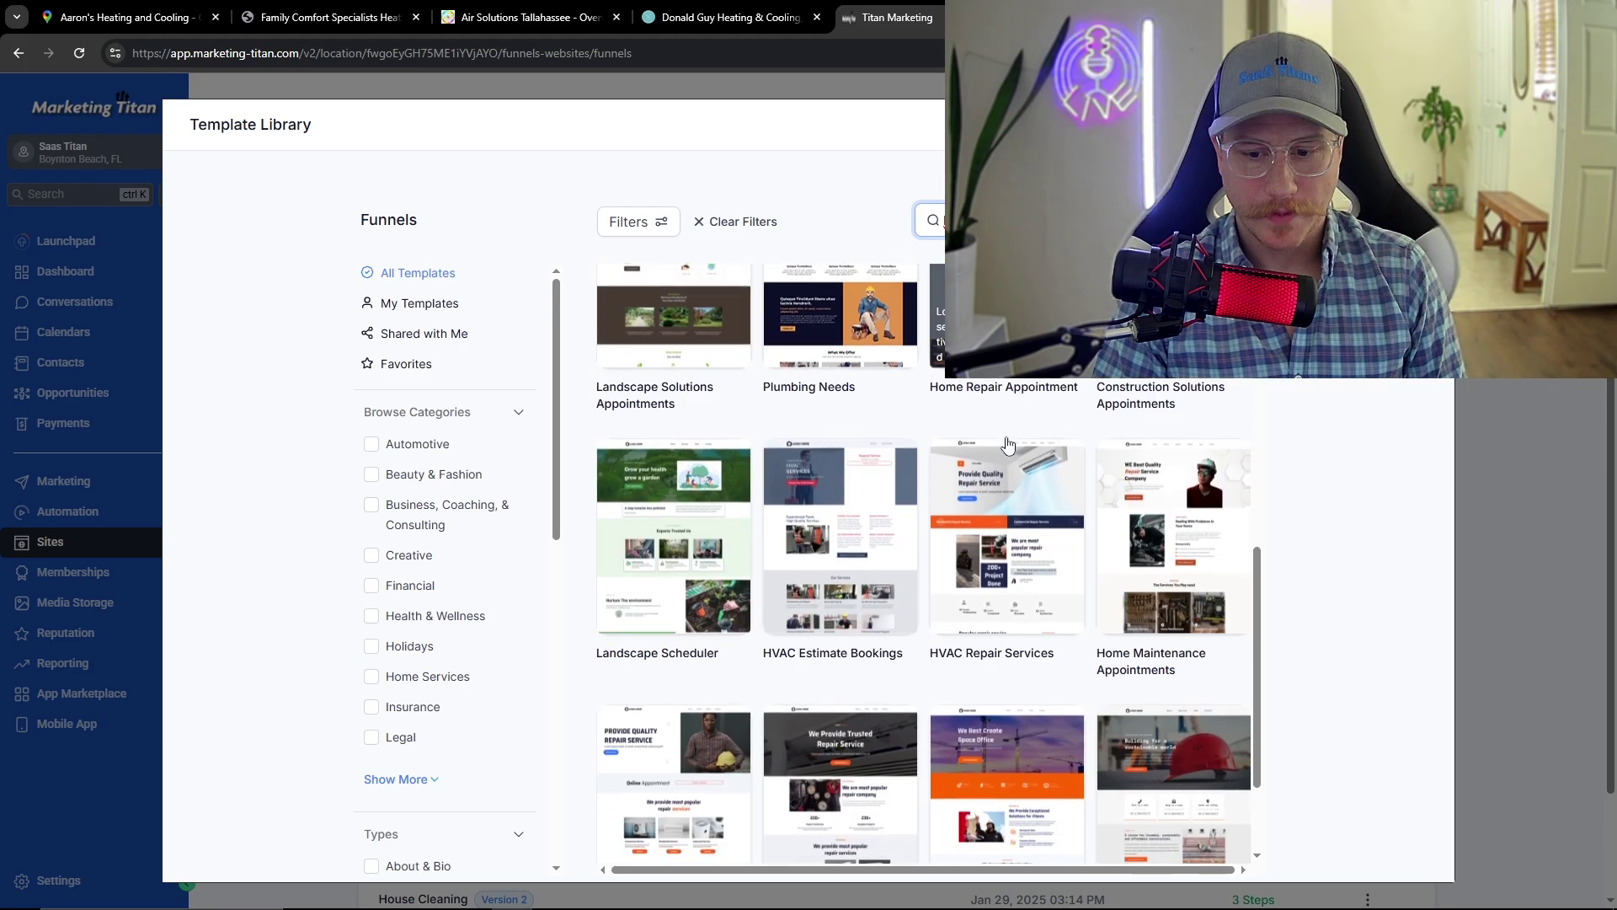
scroll(733, 454, "up", 9)
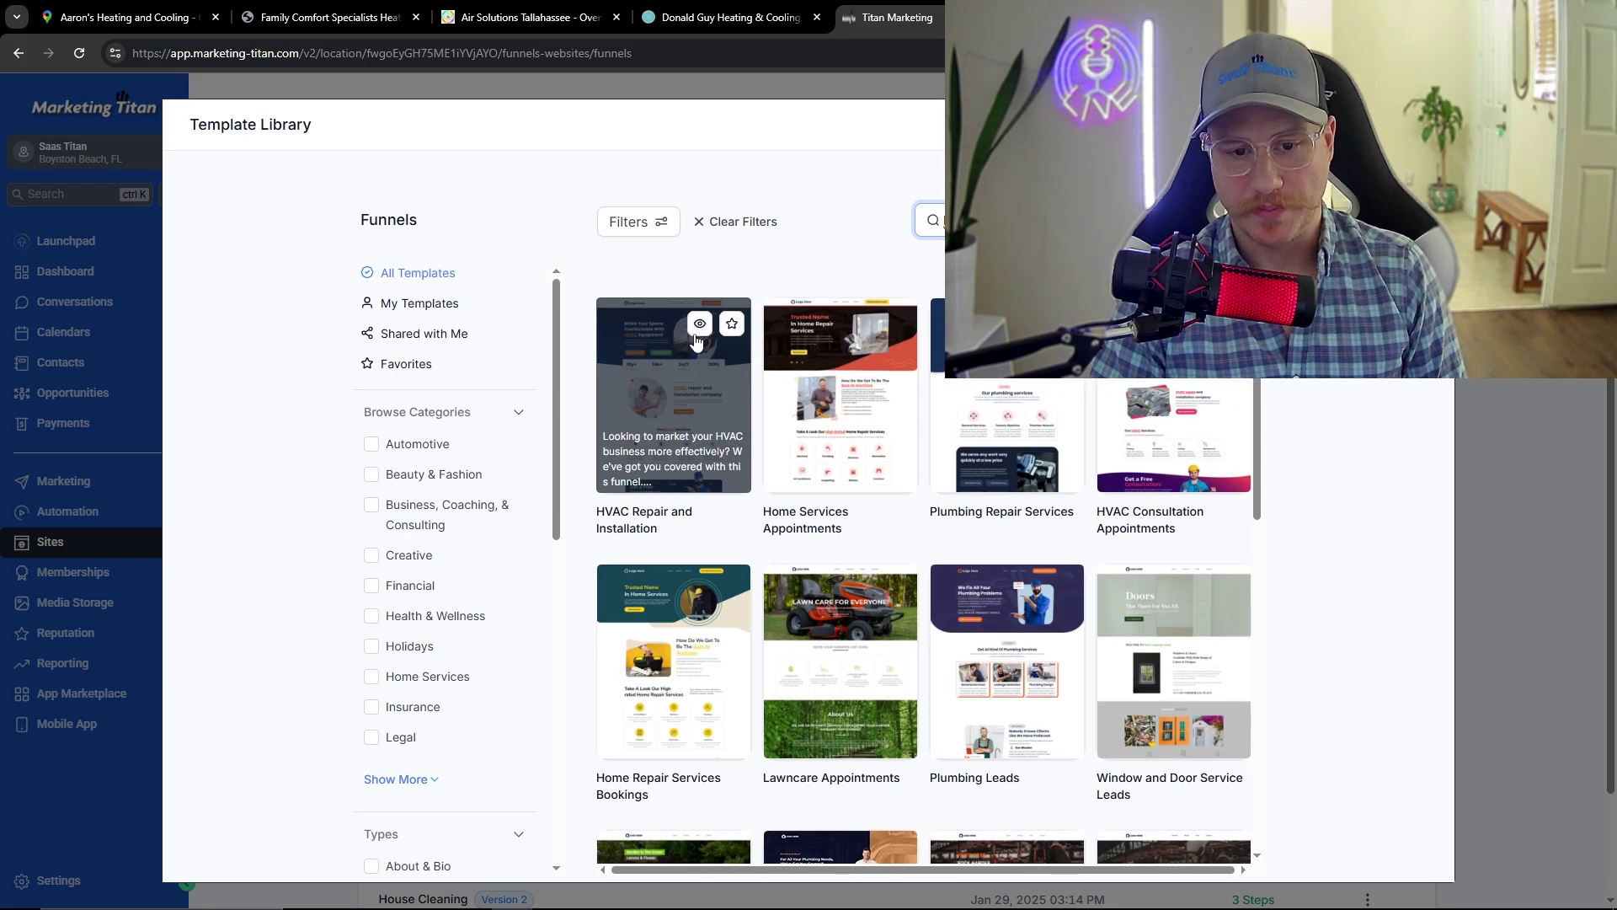
left_click(684, 404)
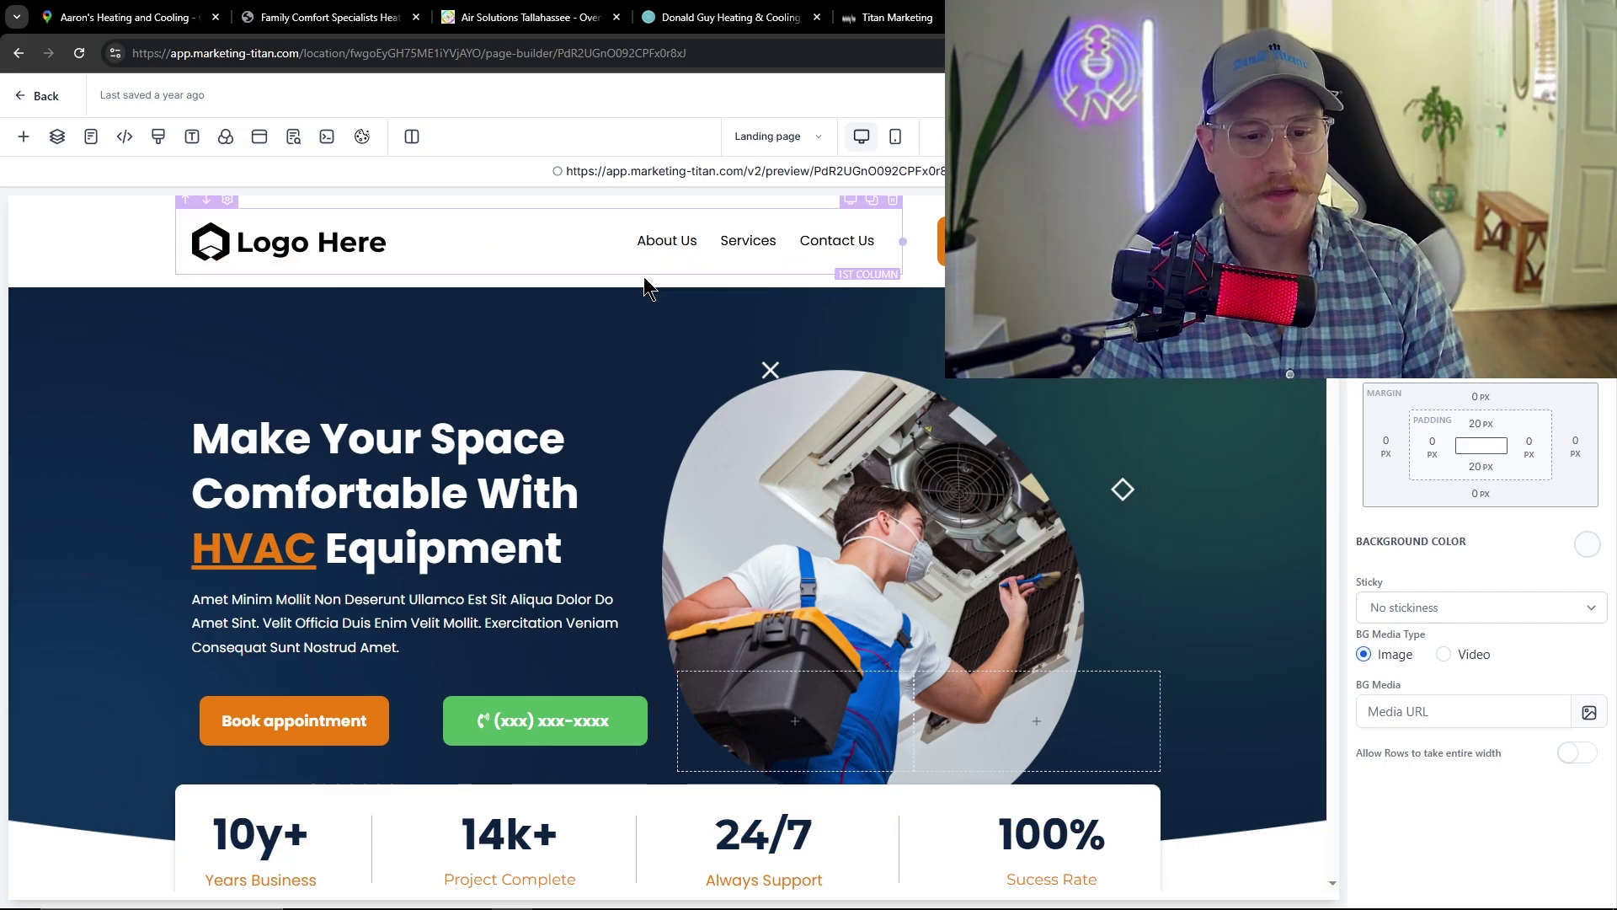
Drag the hero paragraph above the 'Make Your Space Comfortable With HVAC Equipment' headline
left_click(301, 260)
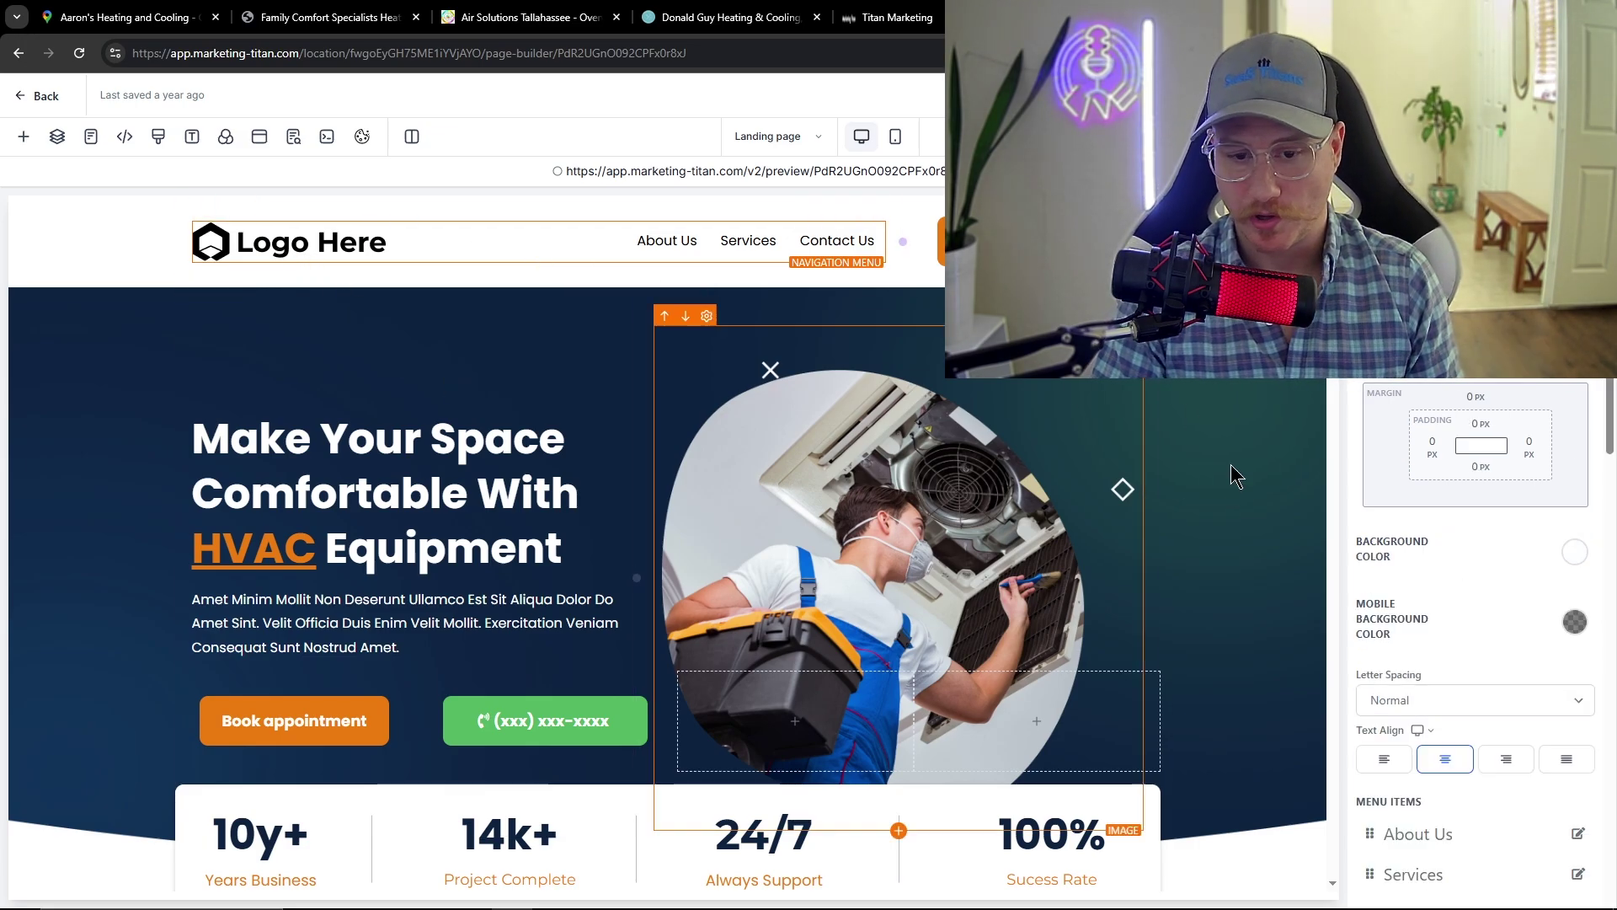
scroll(1482, 614, "down", 8)
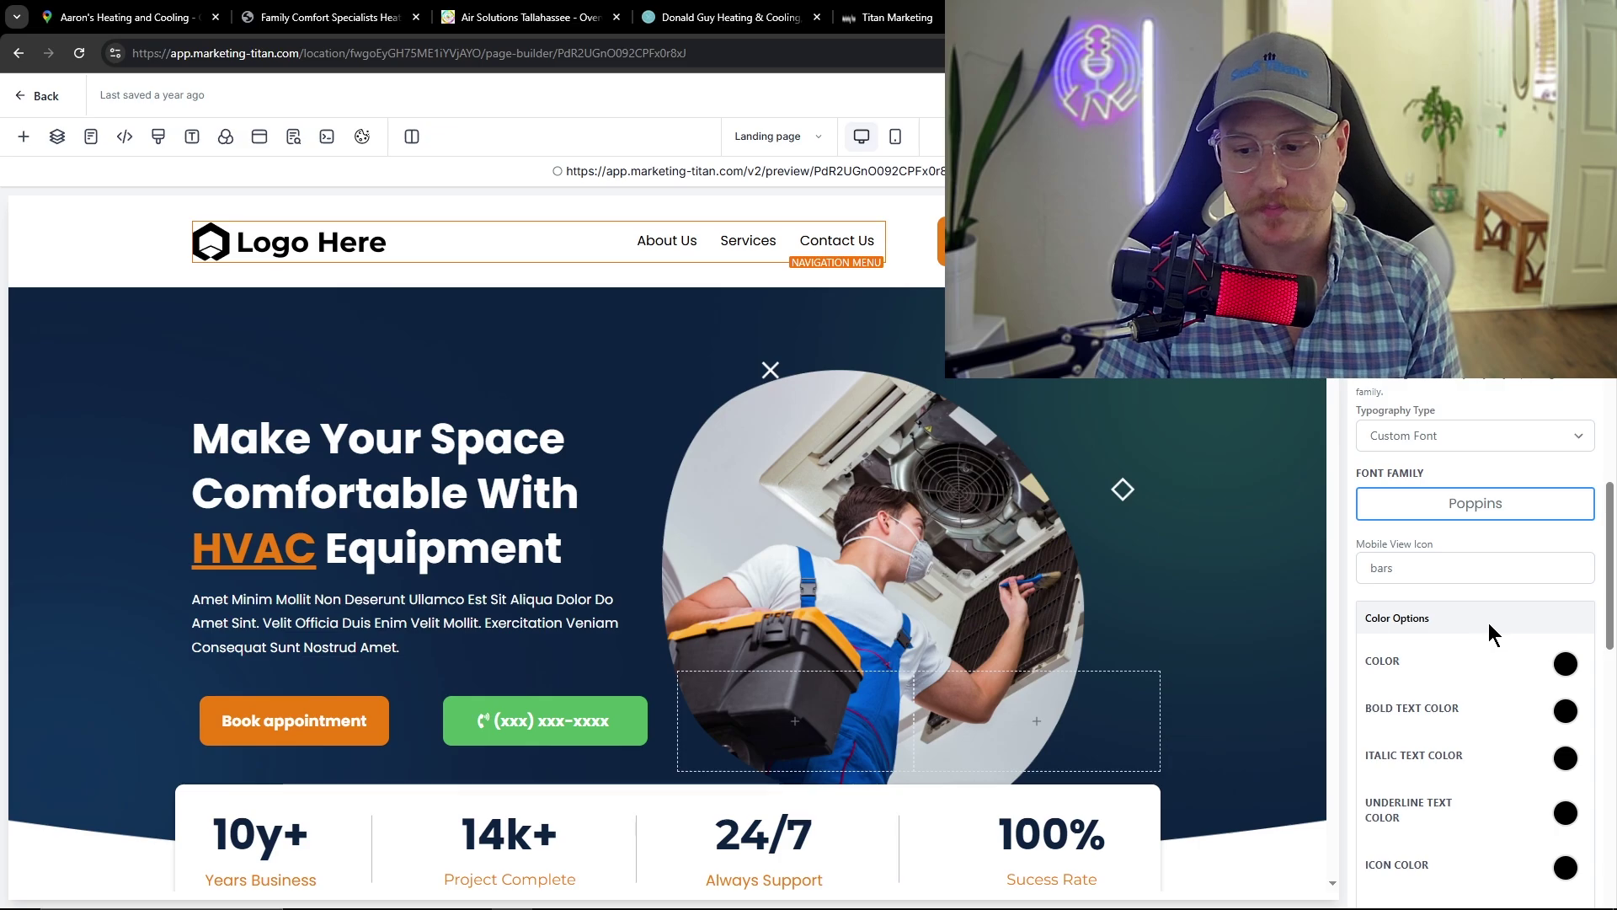
scroll(1488, 623, "down", 10)
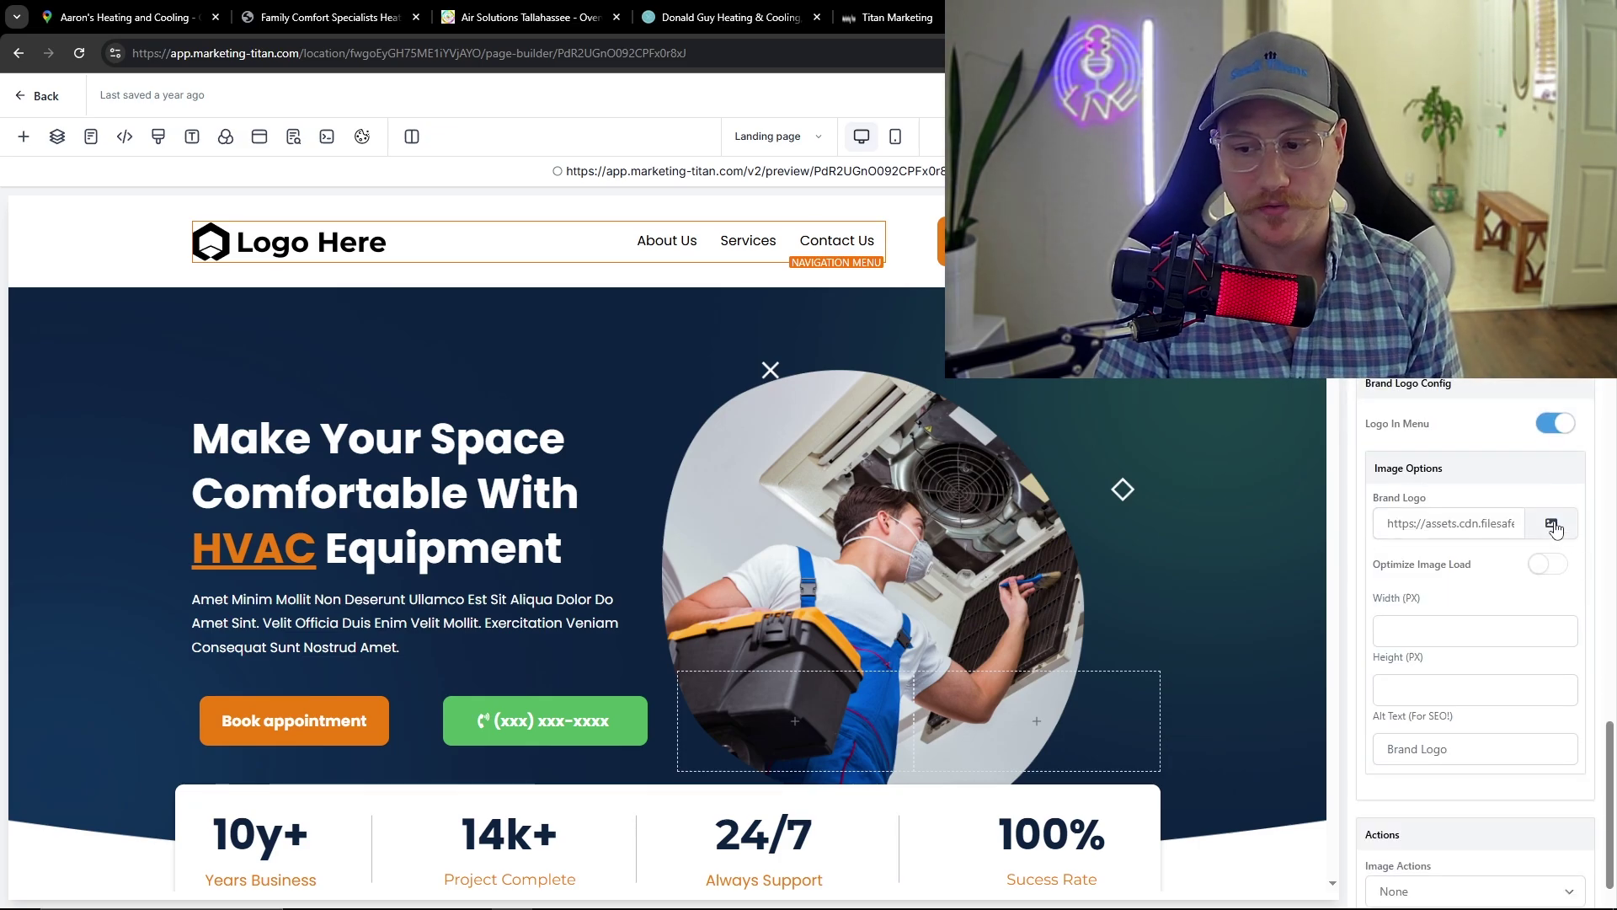
scroll(589, 505, "down", 1)
left_click(543, 381)
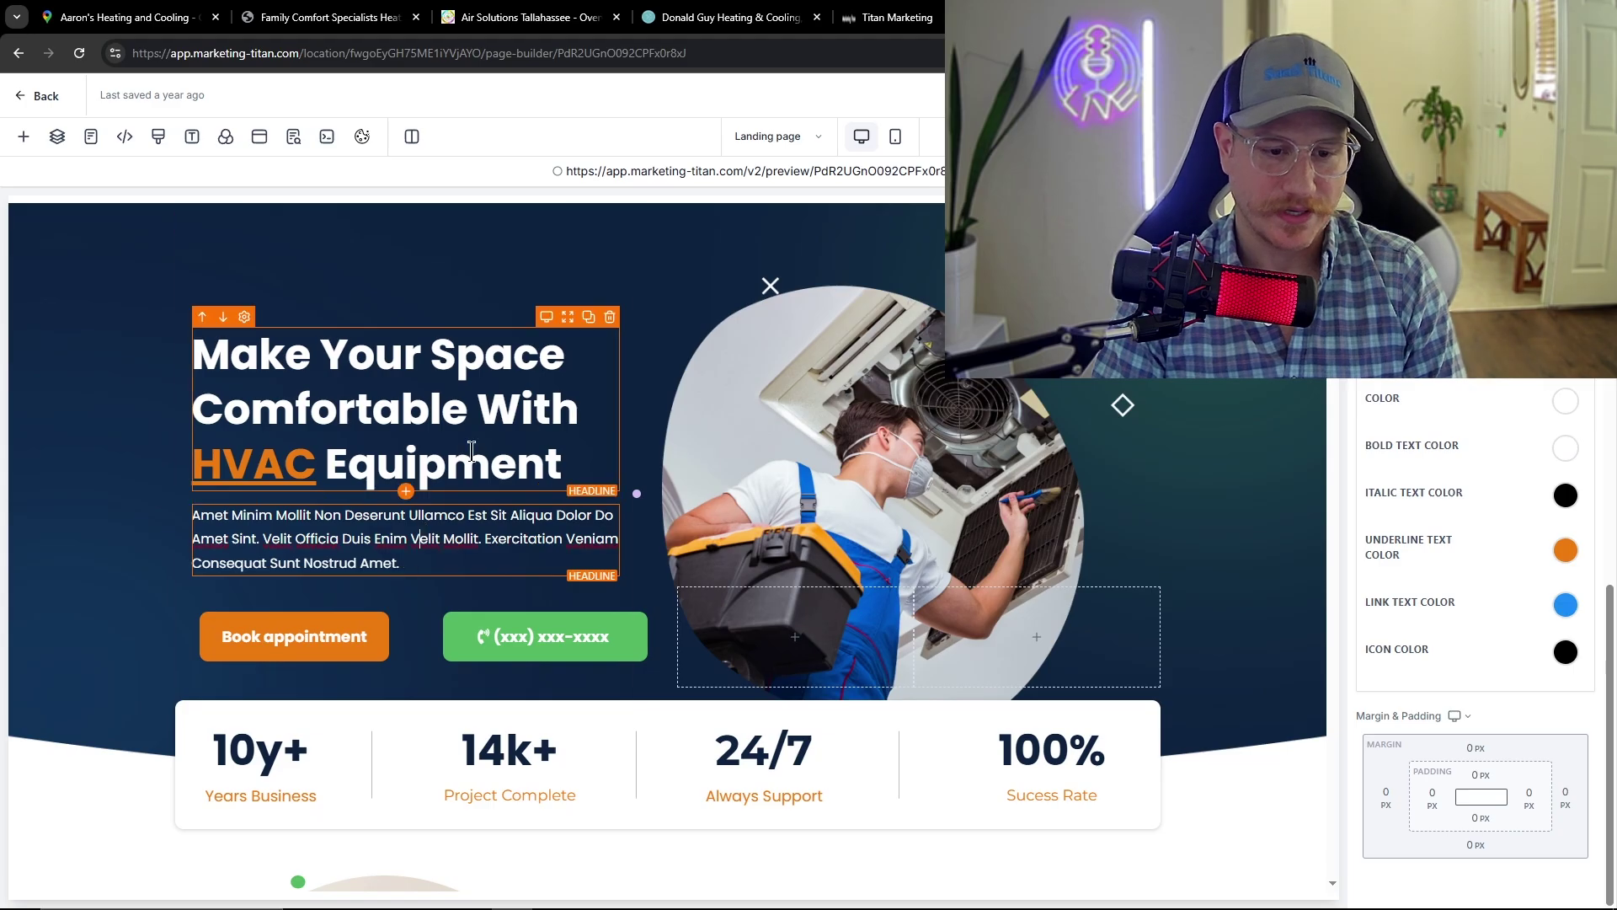
left_click(485, 530)
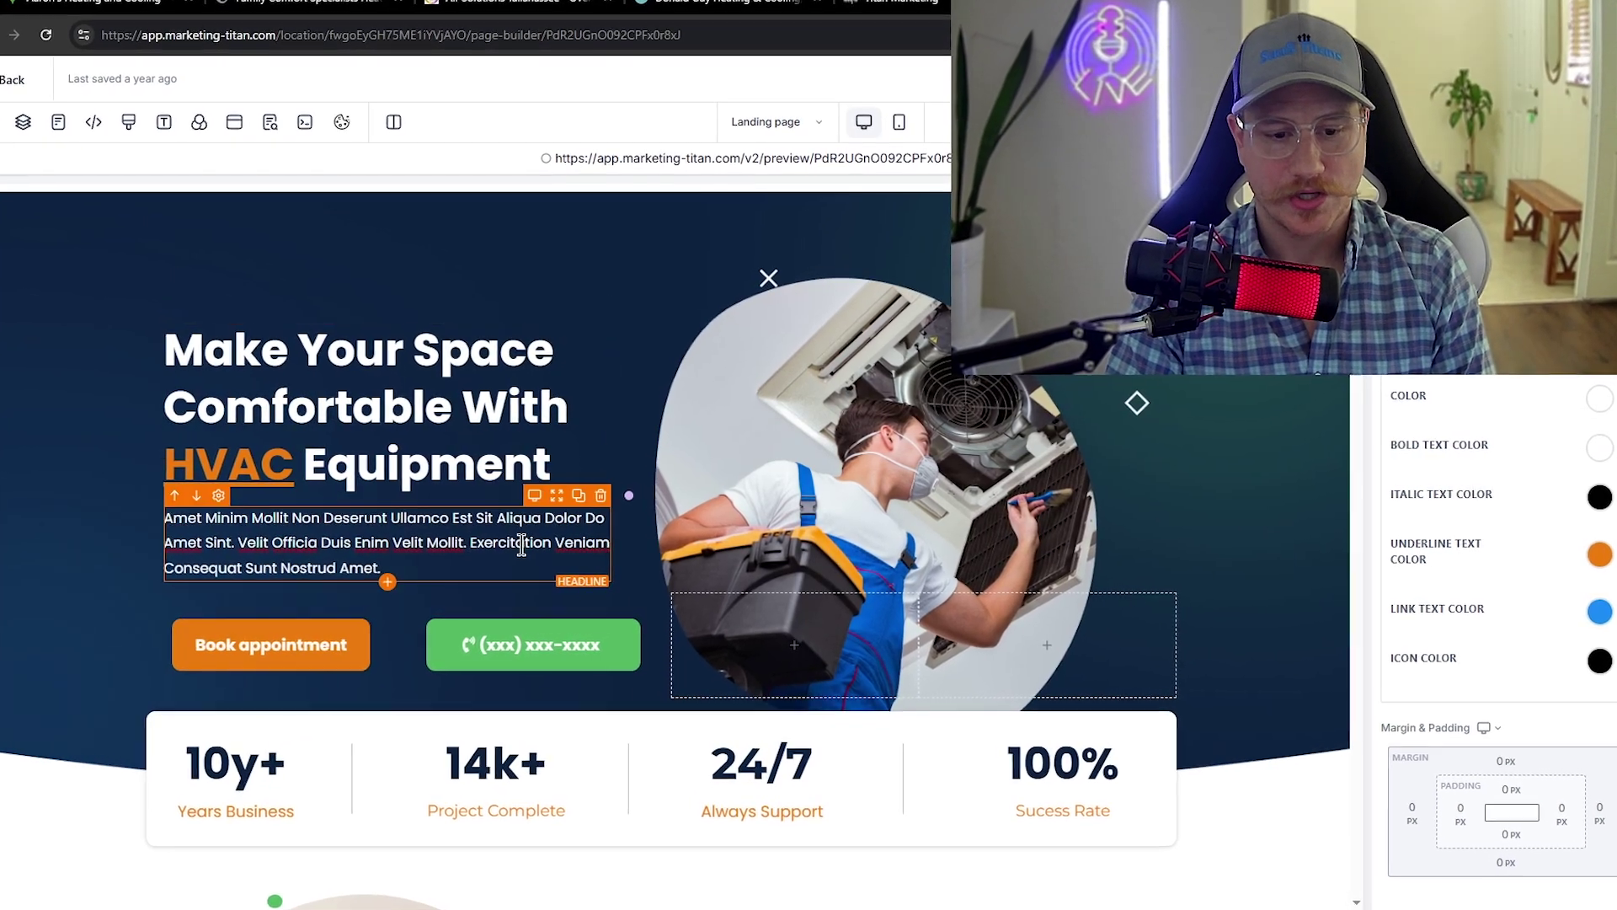
left_click_drag(476, 532, 522, 555)
Delete the hero's green phone button and the empty second column it leaves
left_click(628, 636)
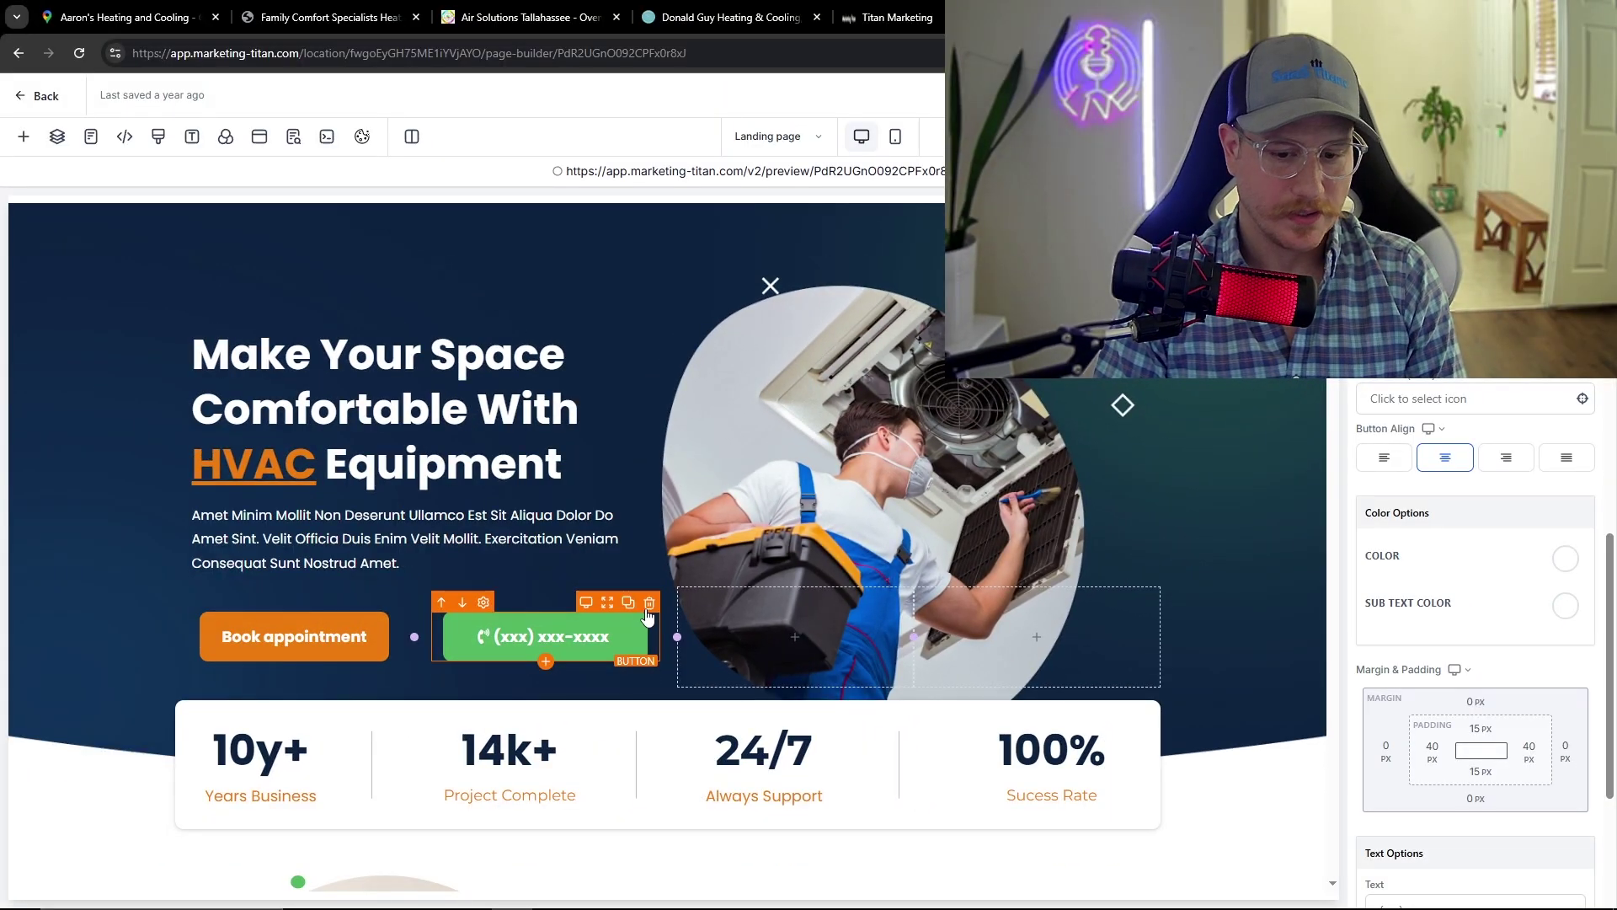
left_click(650, 603)
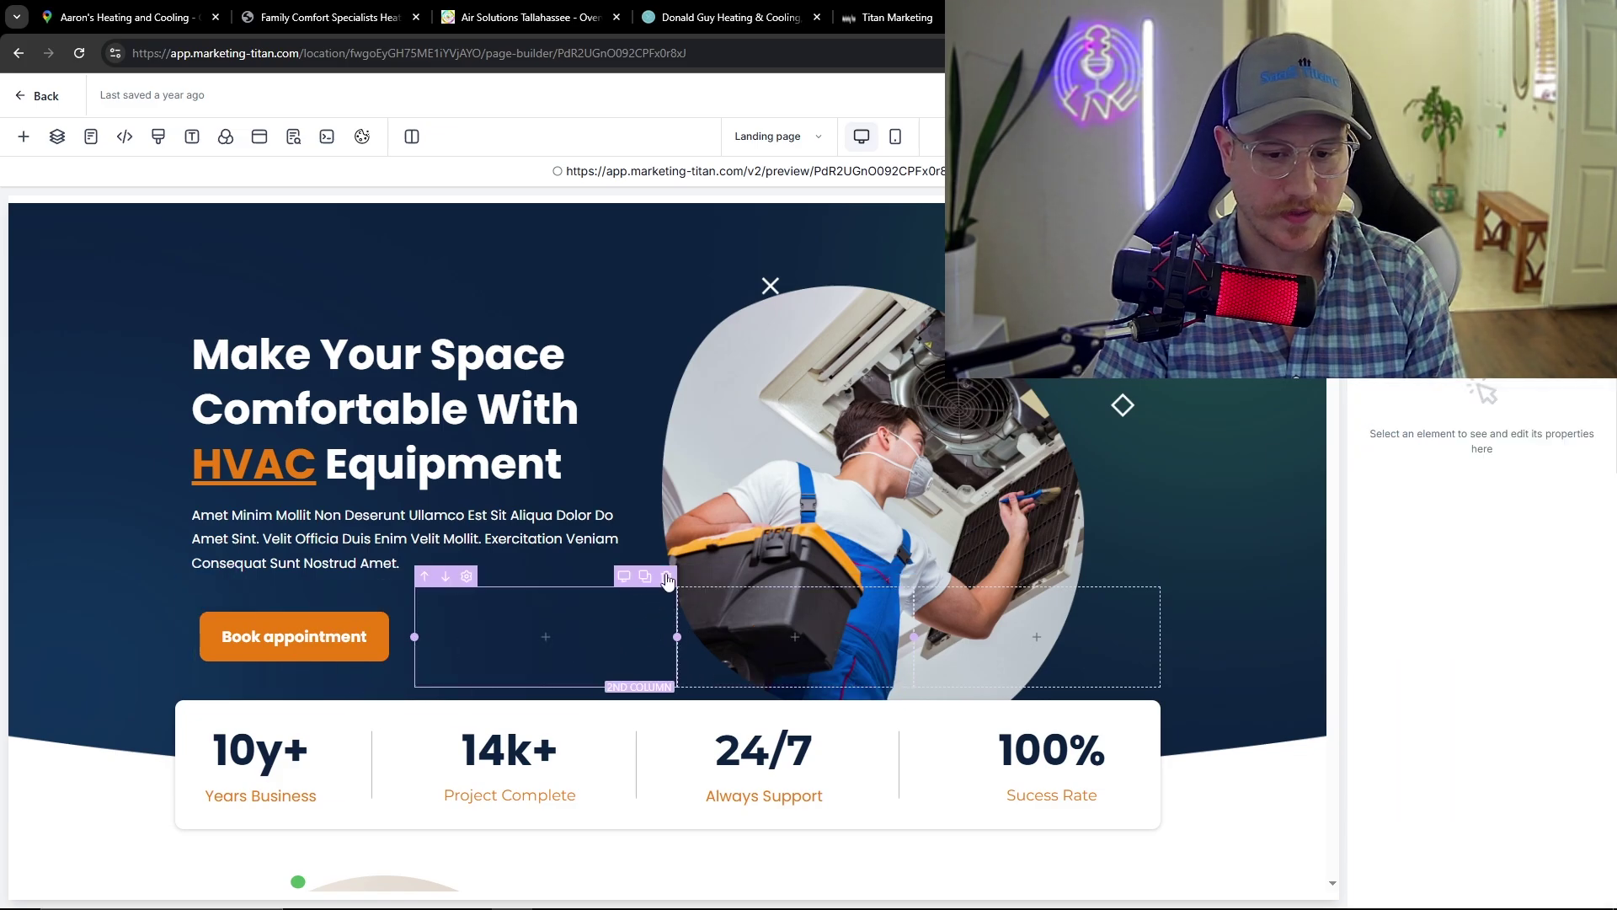
left_click(667, 578)
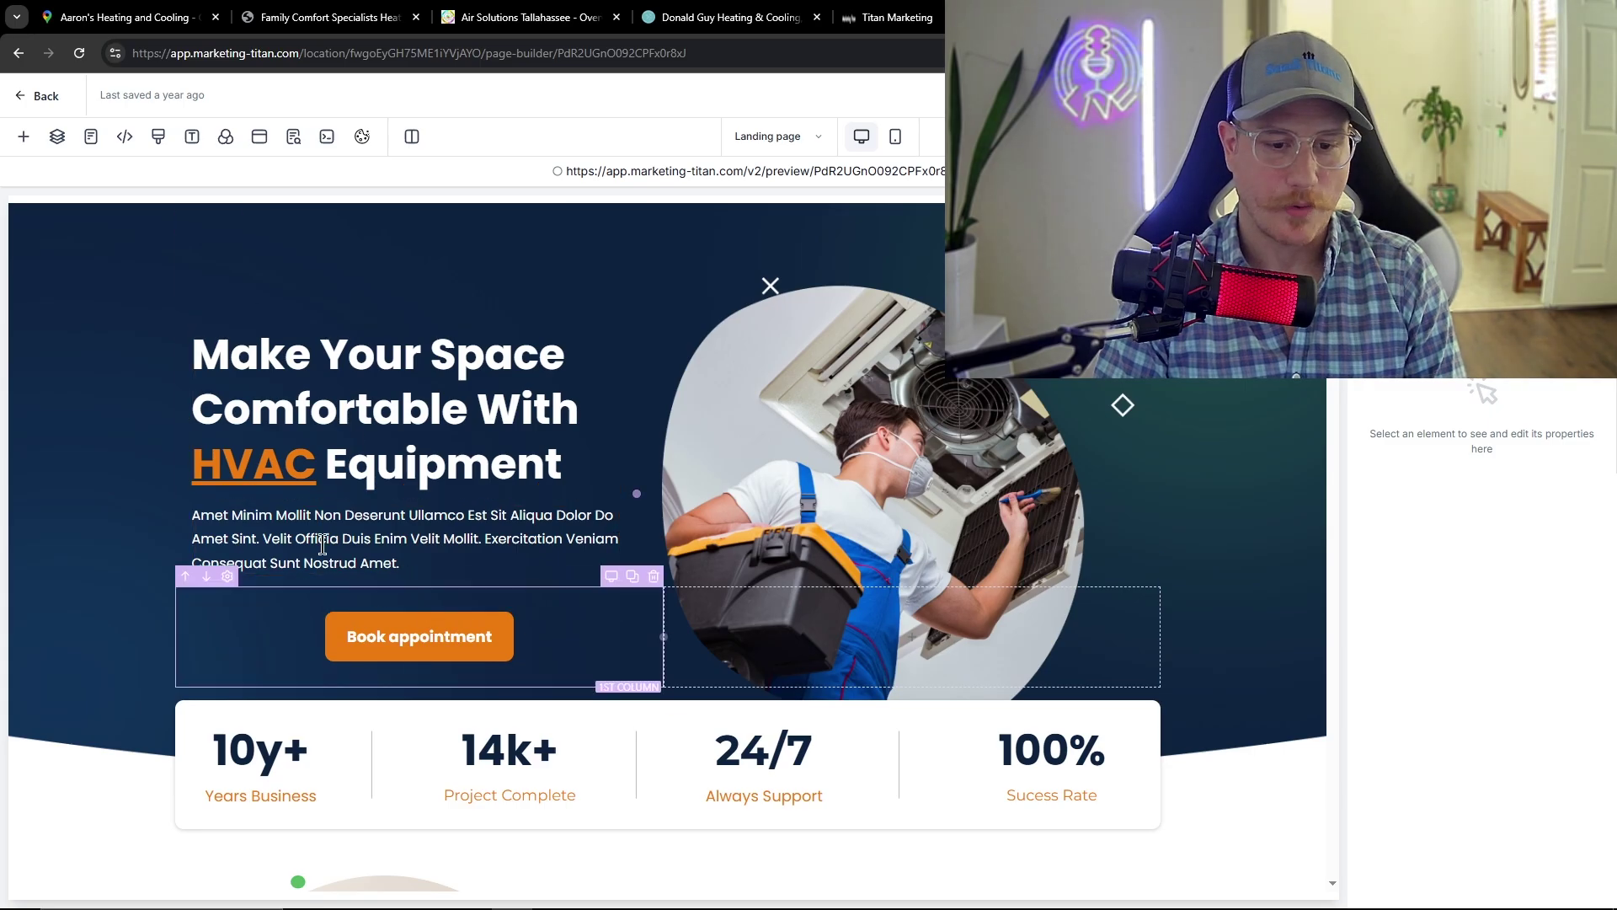
Give the Book appointment button a Slide animation entering from the right
left_click(549, 653)
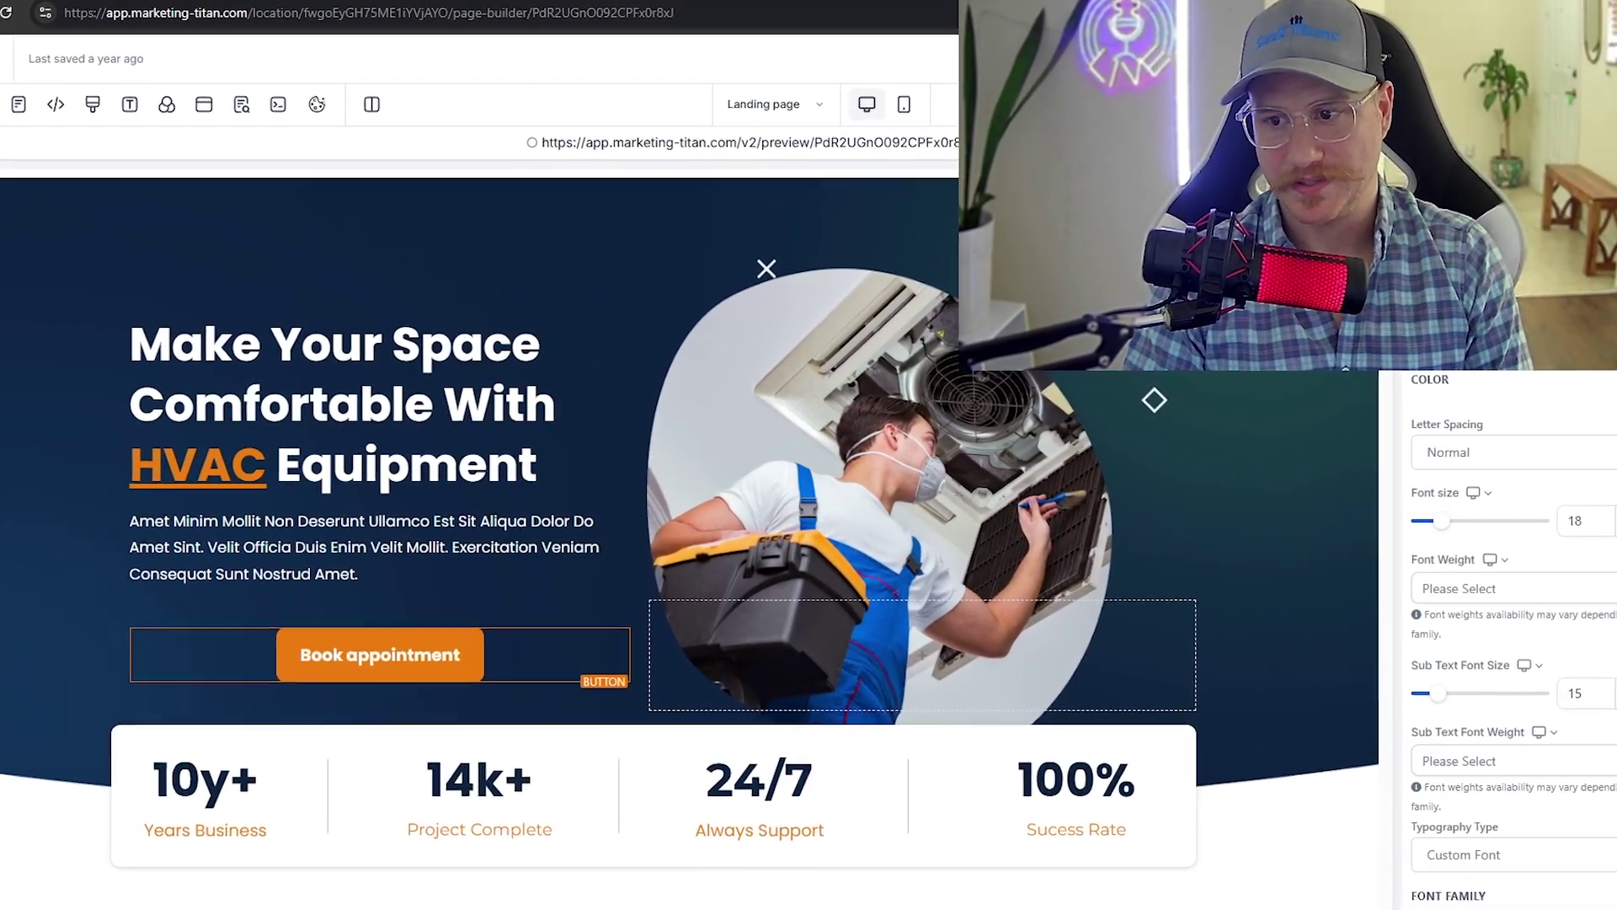
scroll(1508, 640, "down", 10)
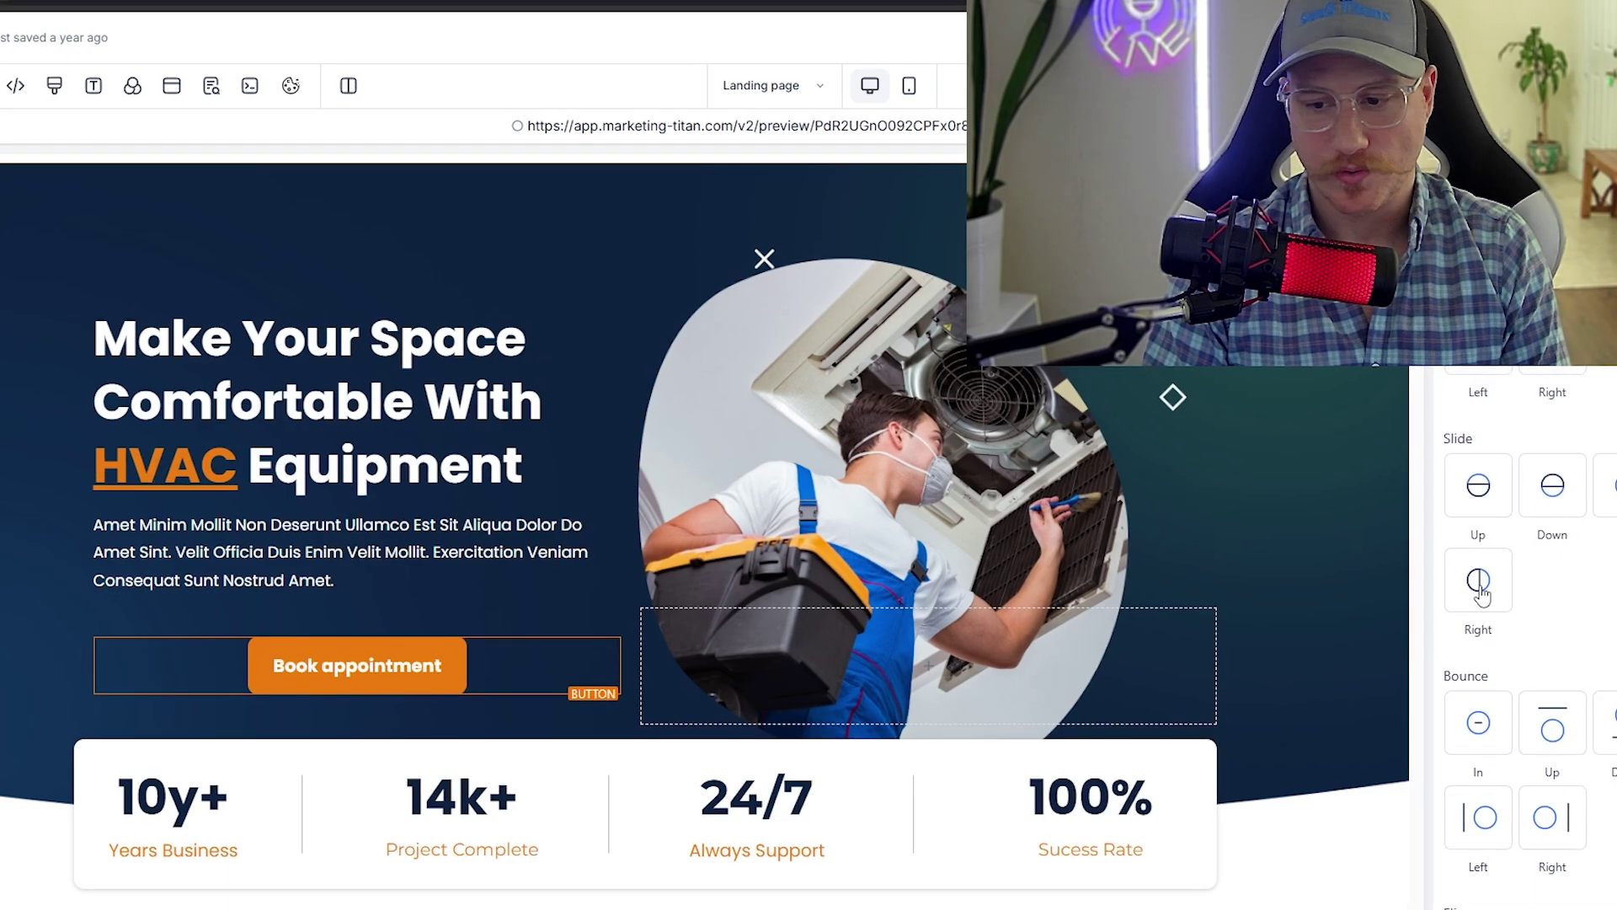
left_click(1480, 594)
left_click(337, 605)
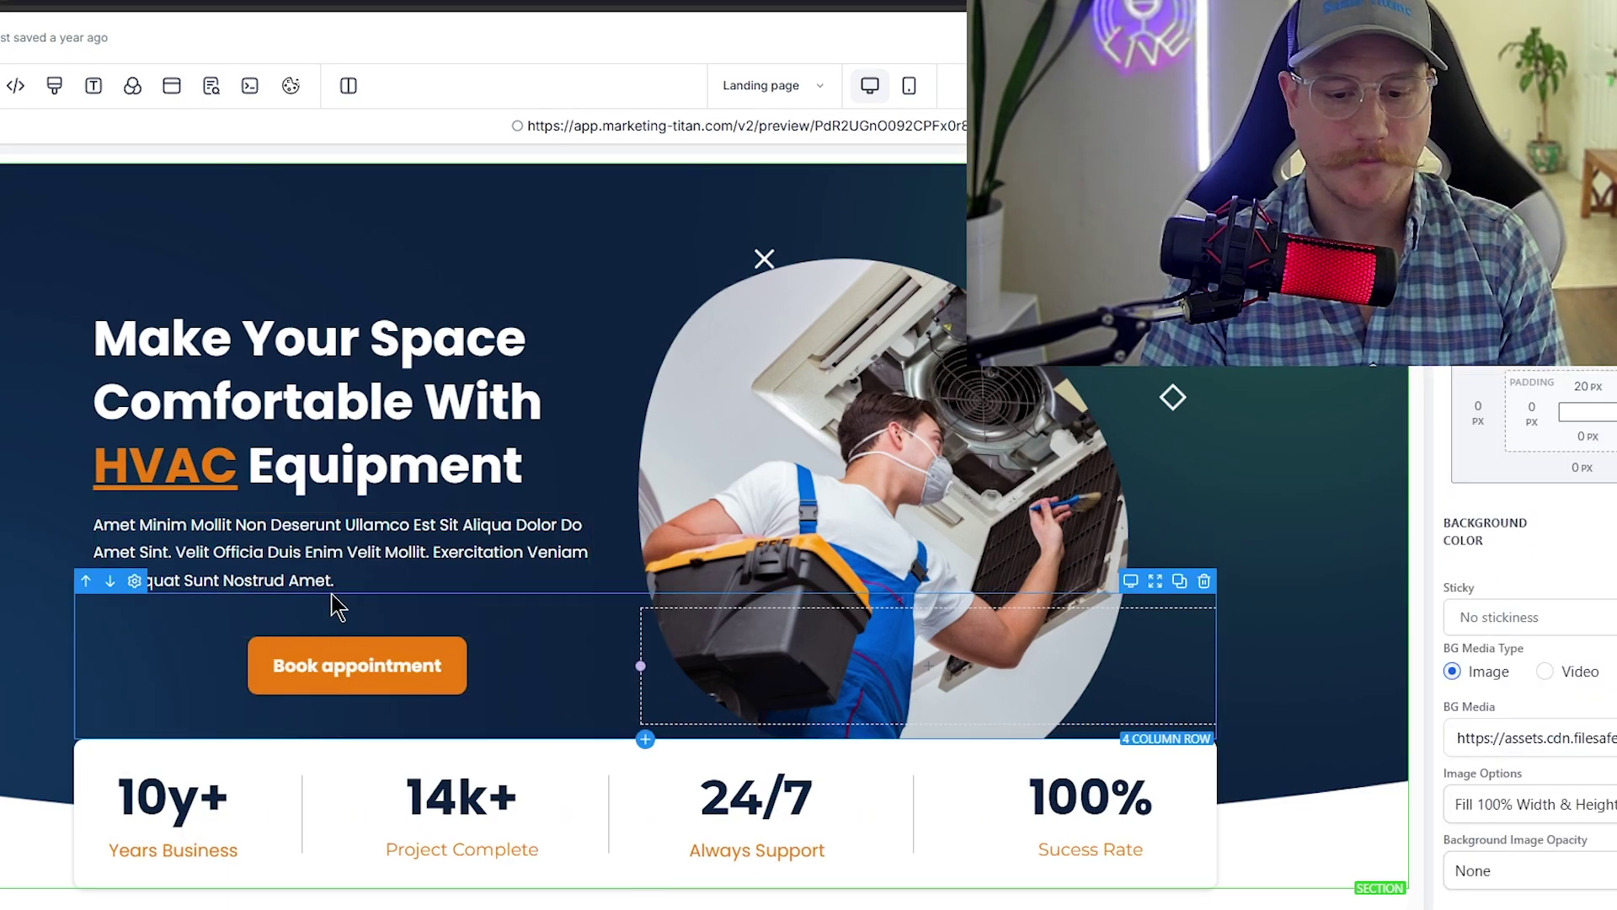
scroll(519, 546, "down", 10)
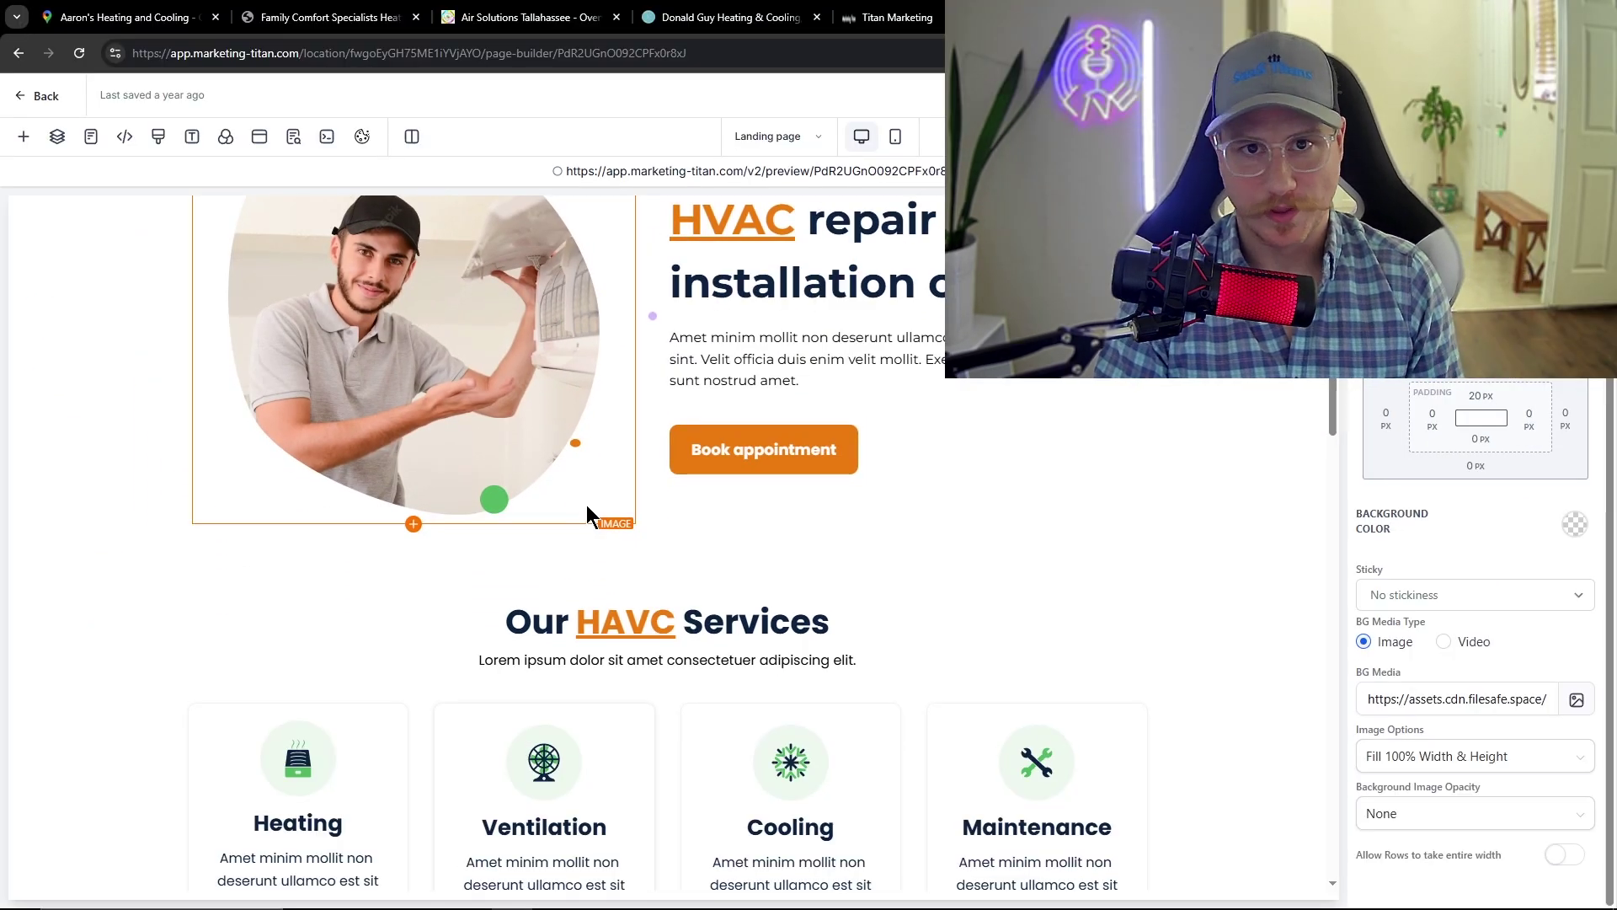
scroll(554, 526, "down", 6)
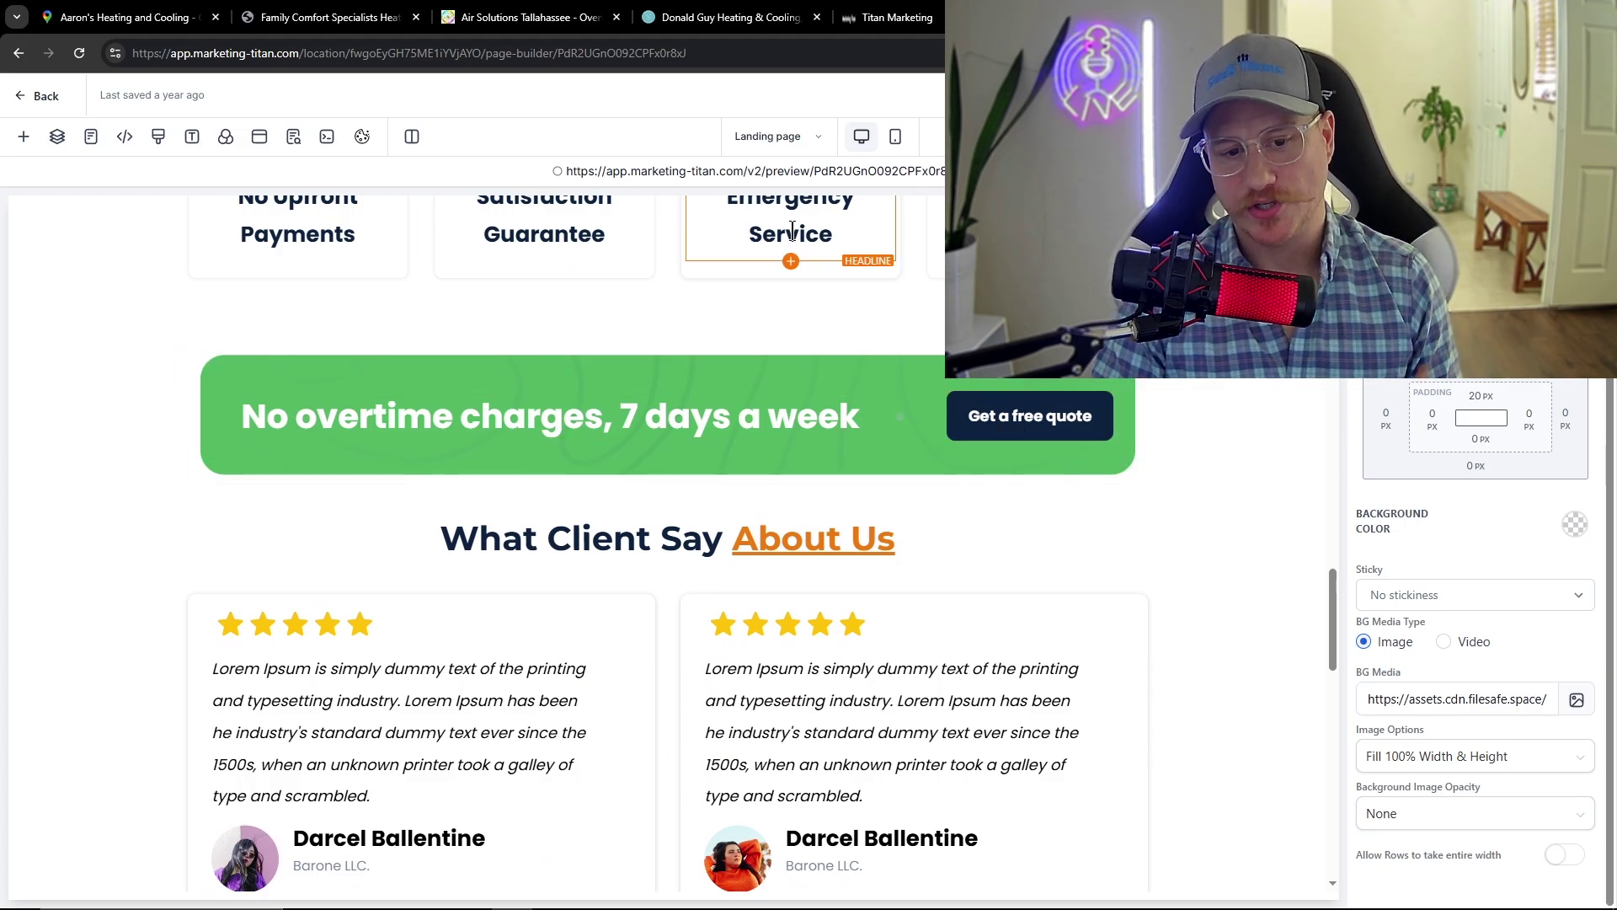
Find the Frequently Asked Question section on the HVAC page and delete it
scroll(974, 470, "up", 2)
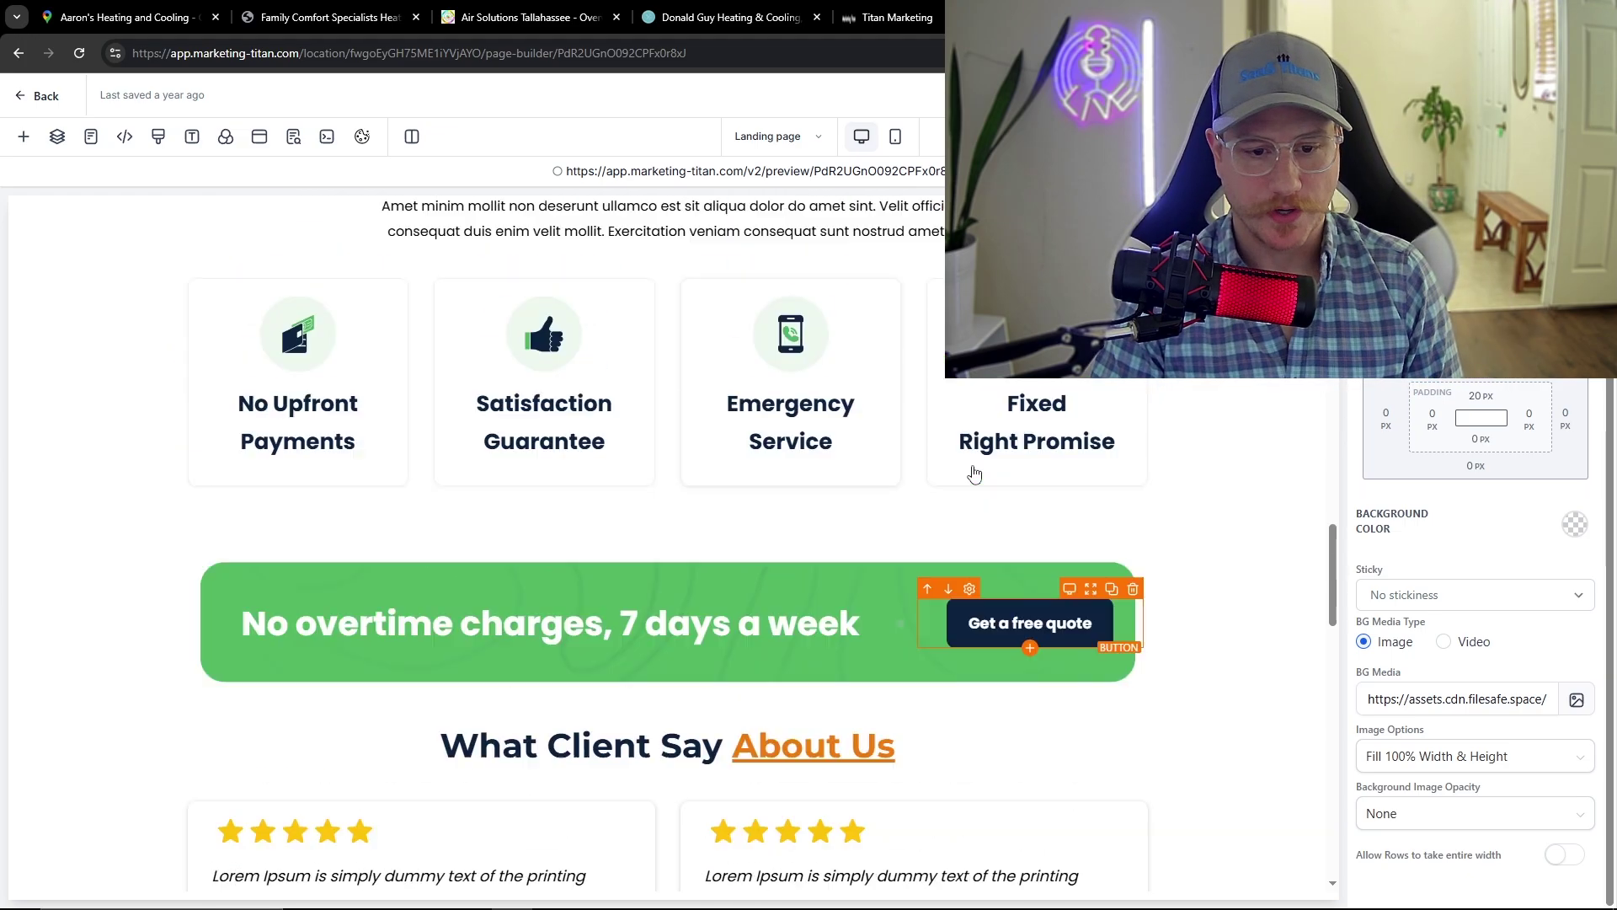
scroll(697, 617, "up", 15)
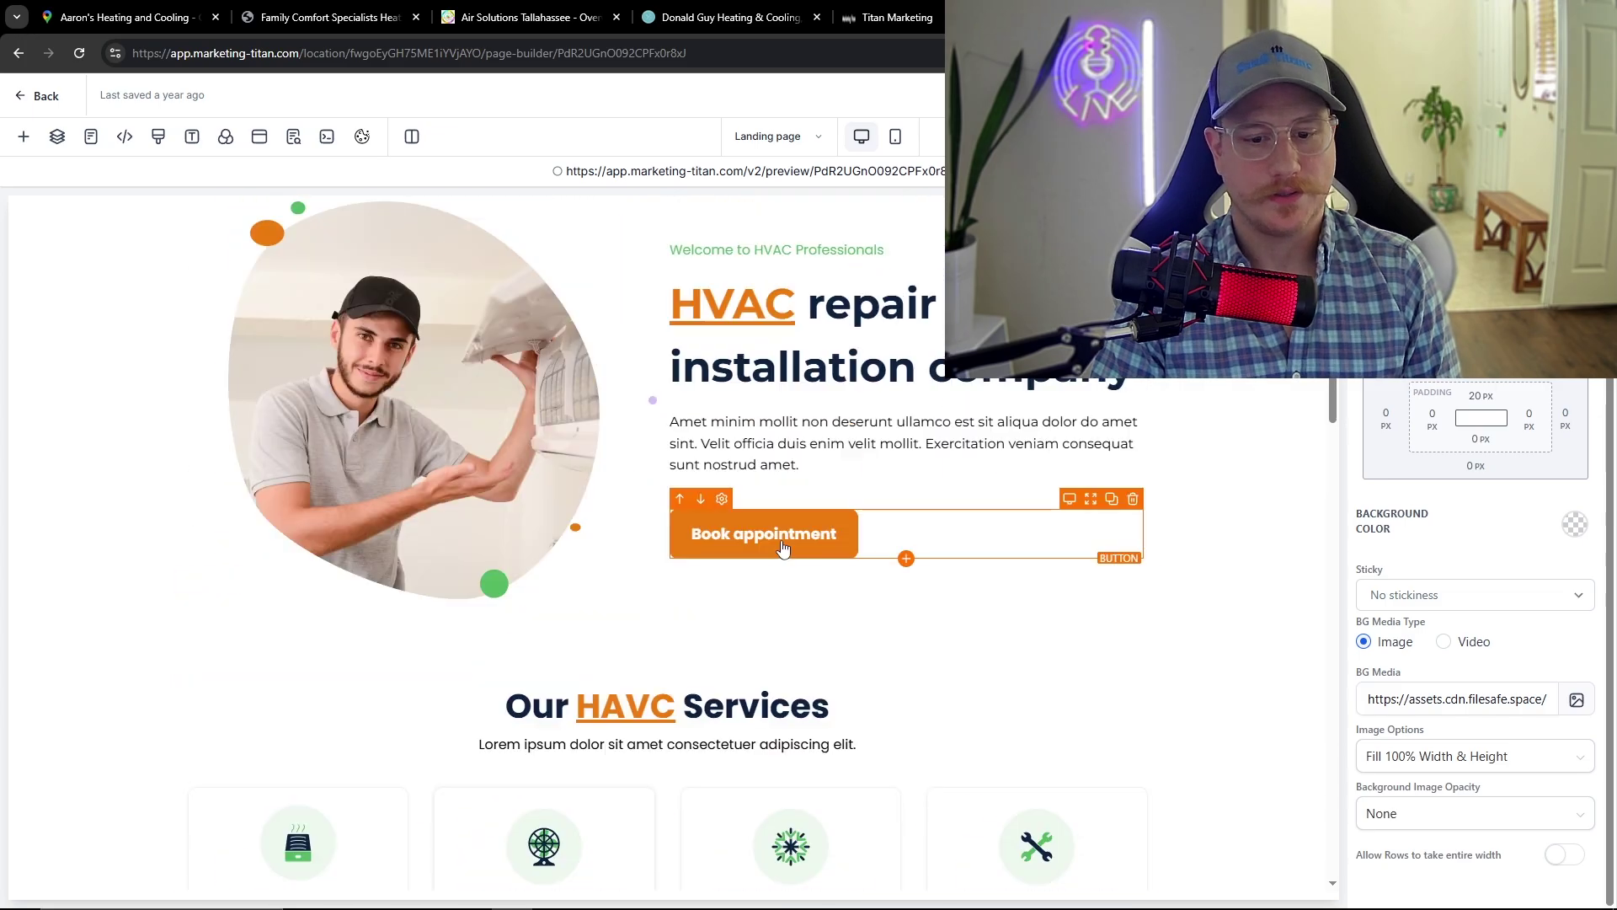
scroll(782, 547, "up", 10)
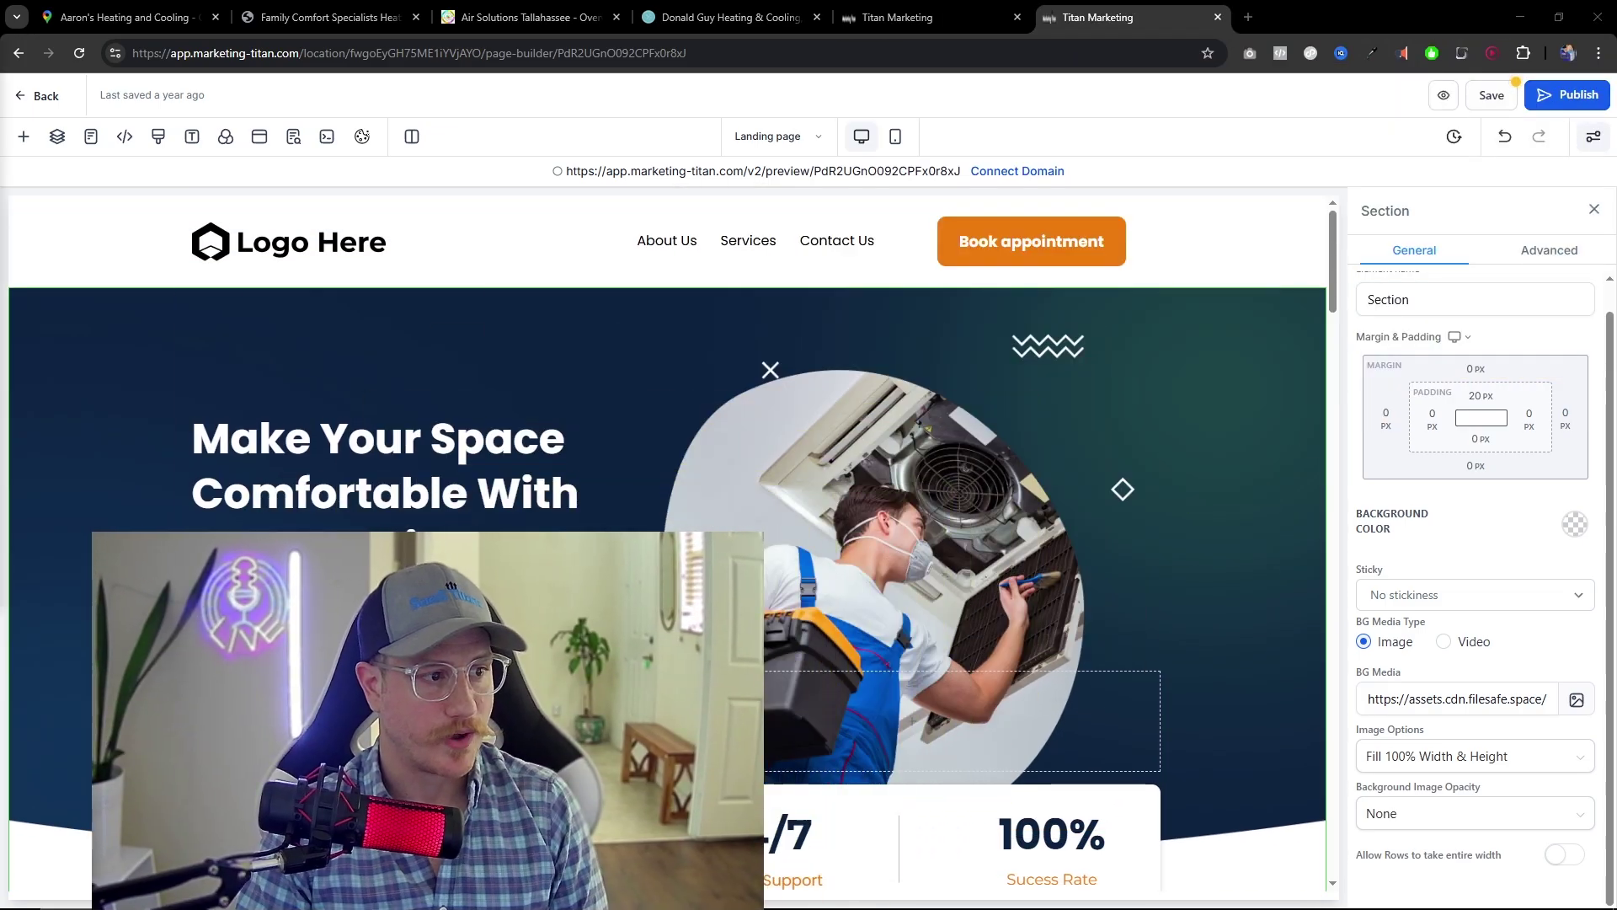
scroll(1036, 259, "down", 10)
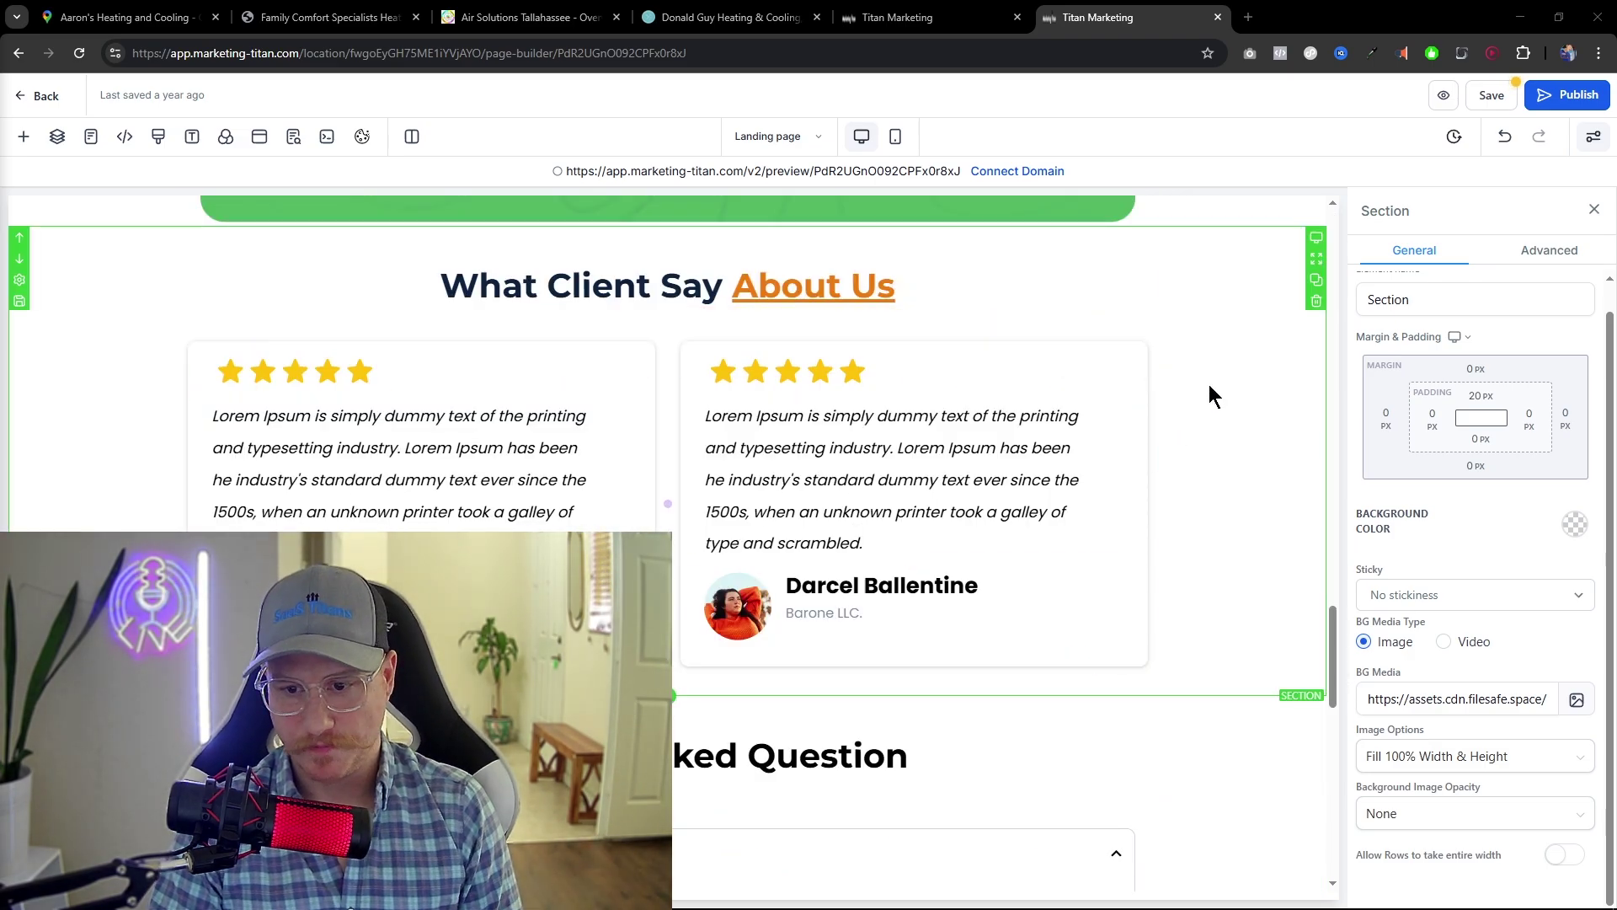
scroll(1314, 286, "down", 5)
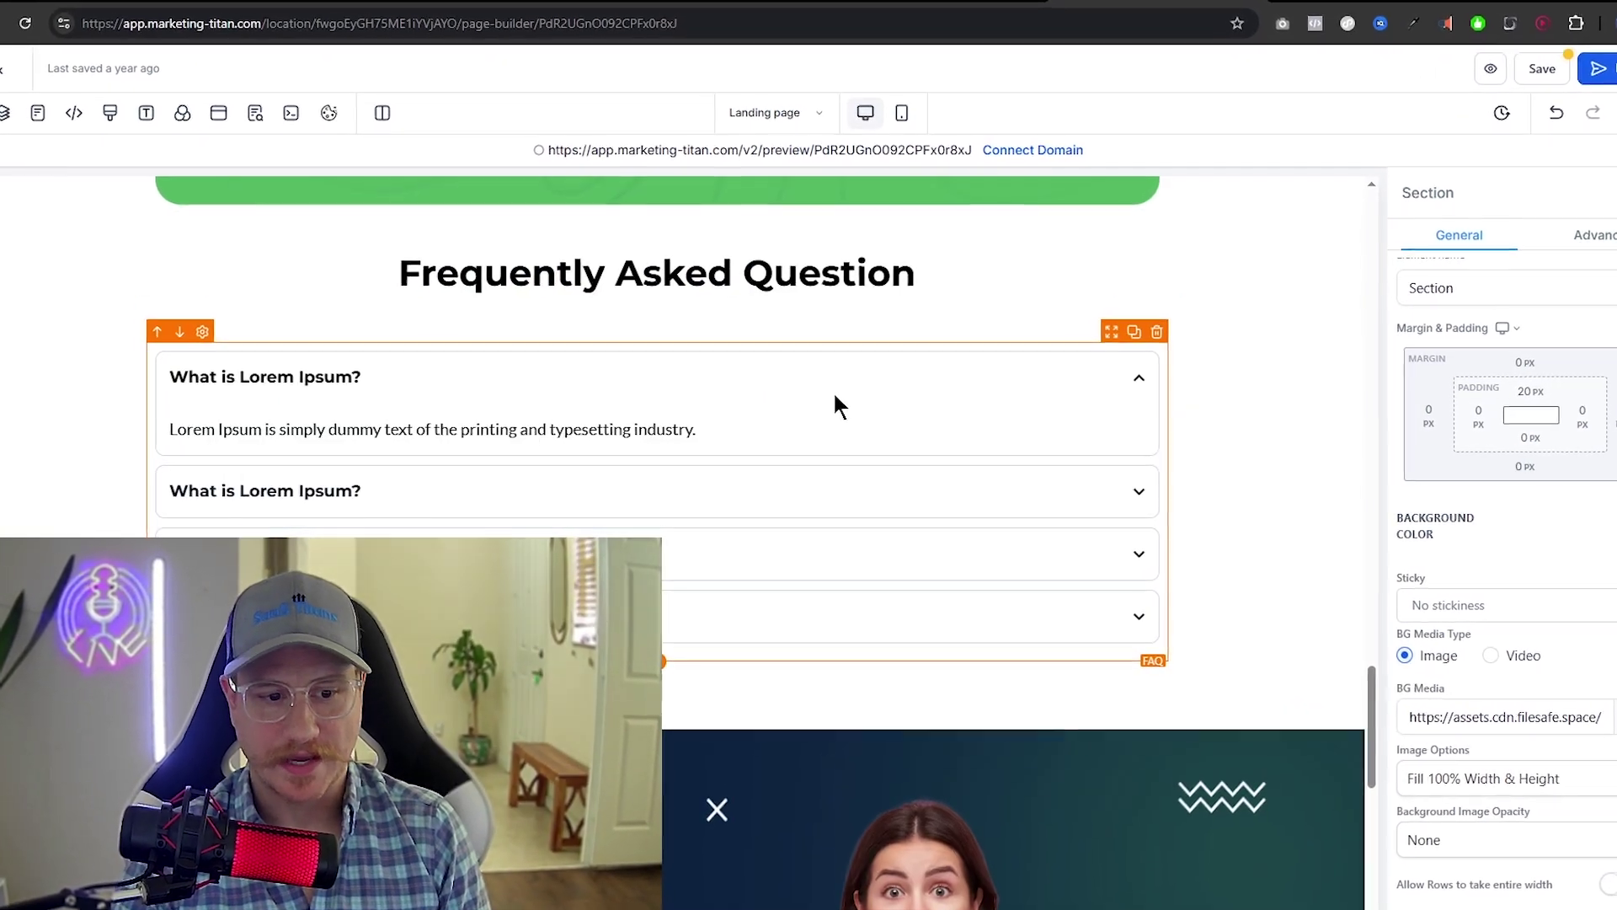
left_click(1366, 269)
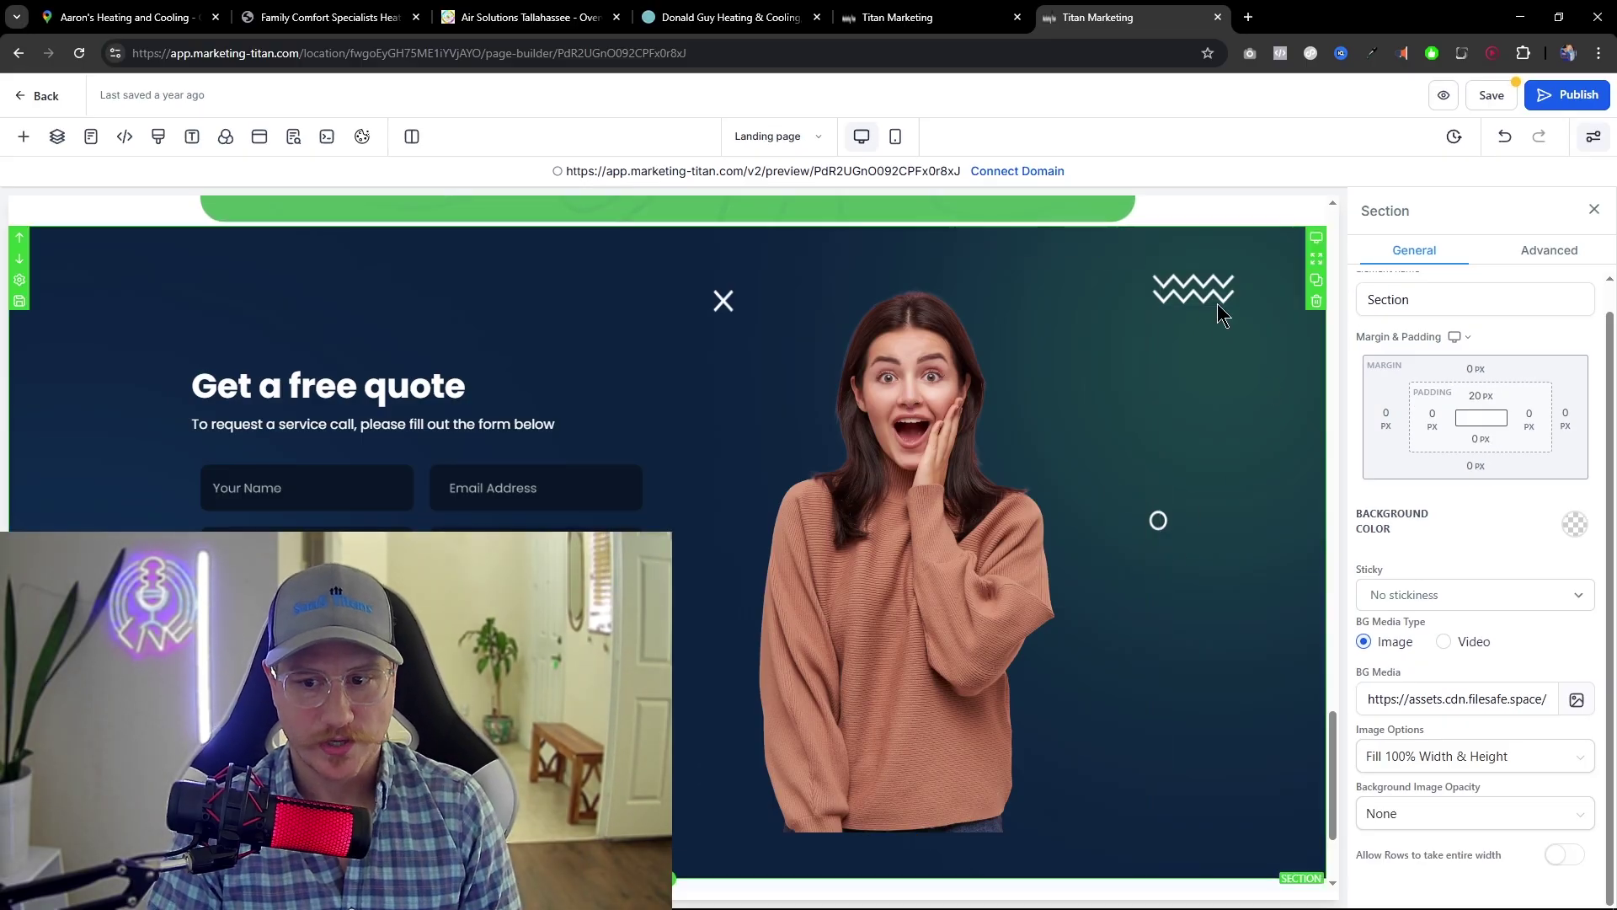
scroll(1221, 316, "up", 10)
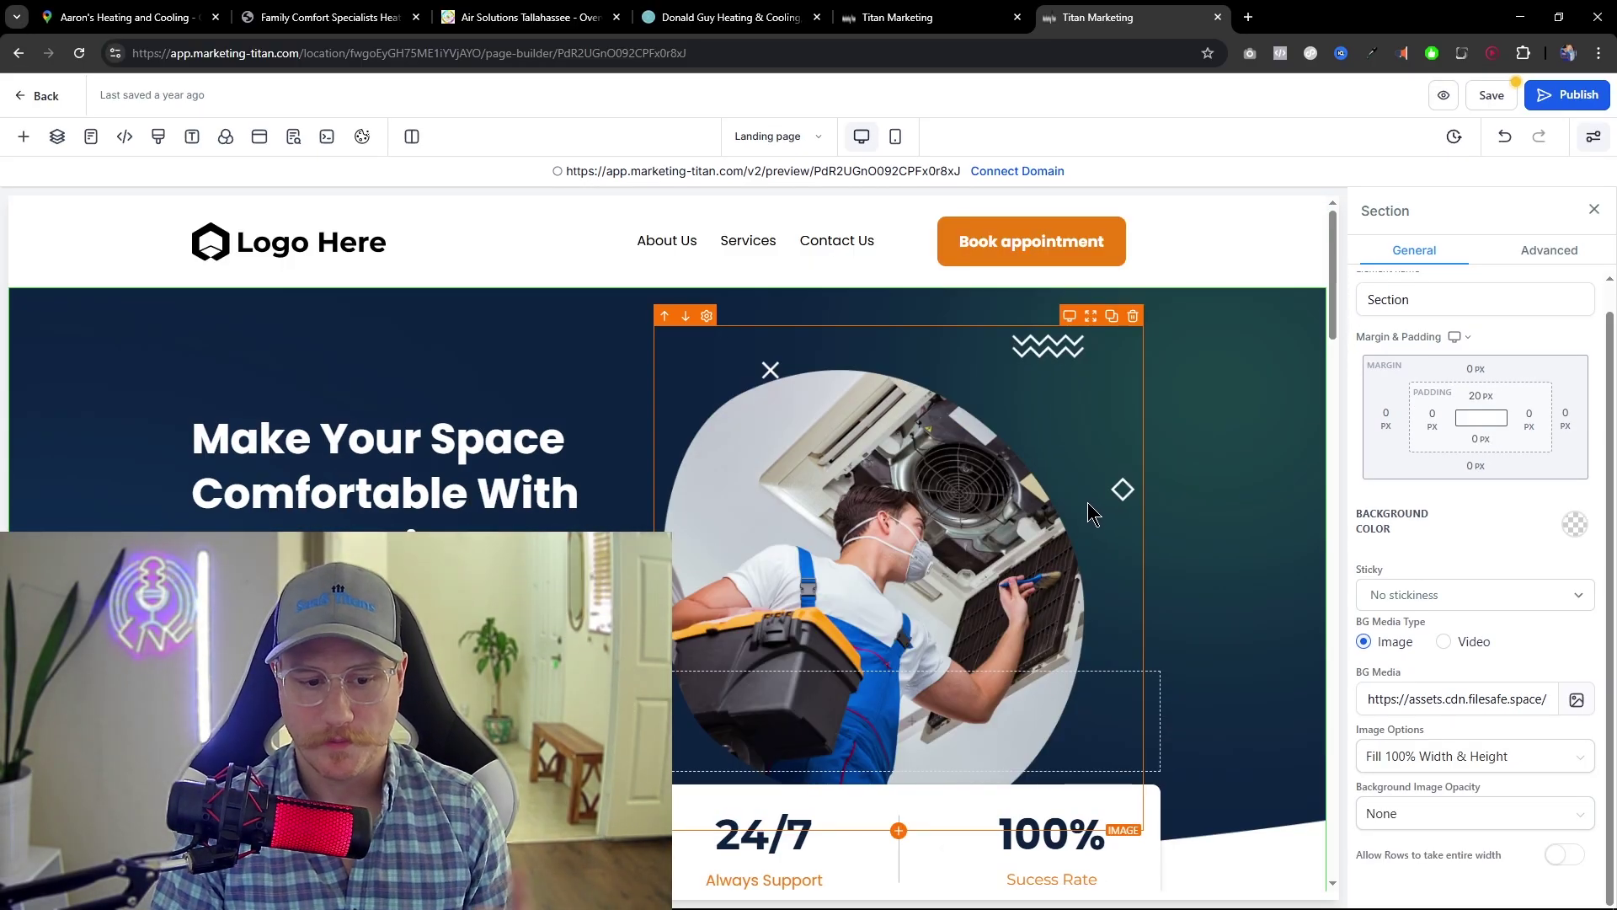
scroll(1095, 427, "down", 6)
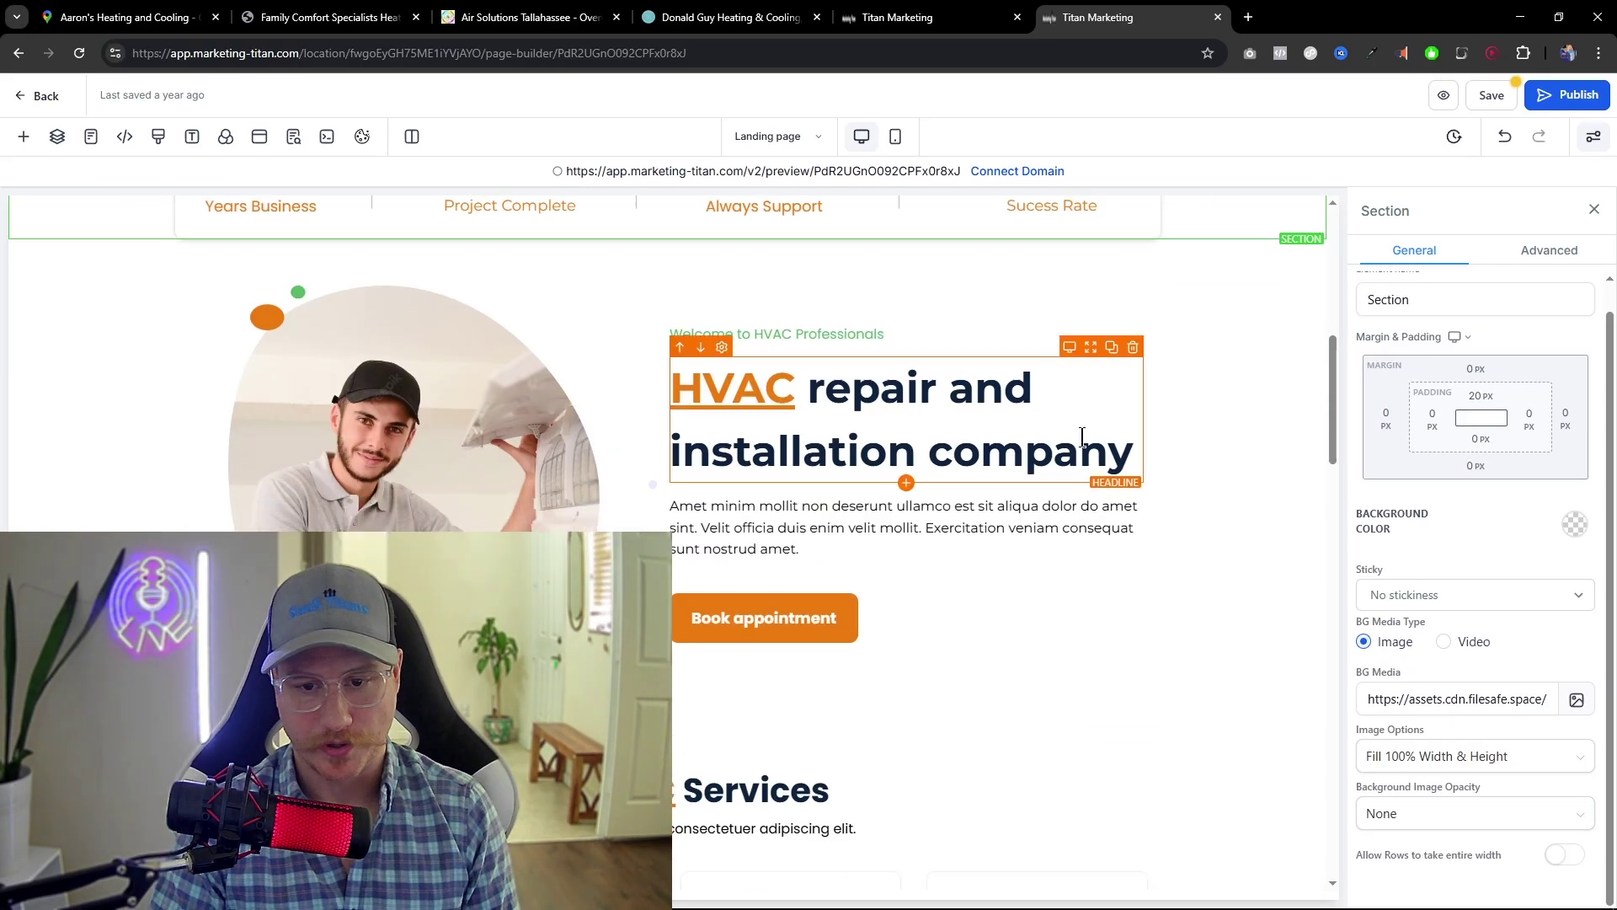
Keep the HVAC section button's Open popup action and change its label to 'Book appointment Today'
left_click(775, 539)
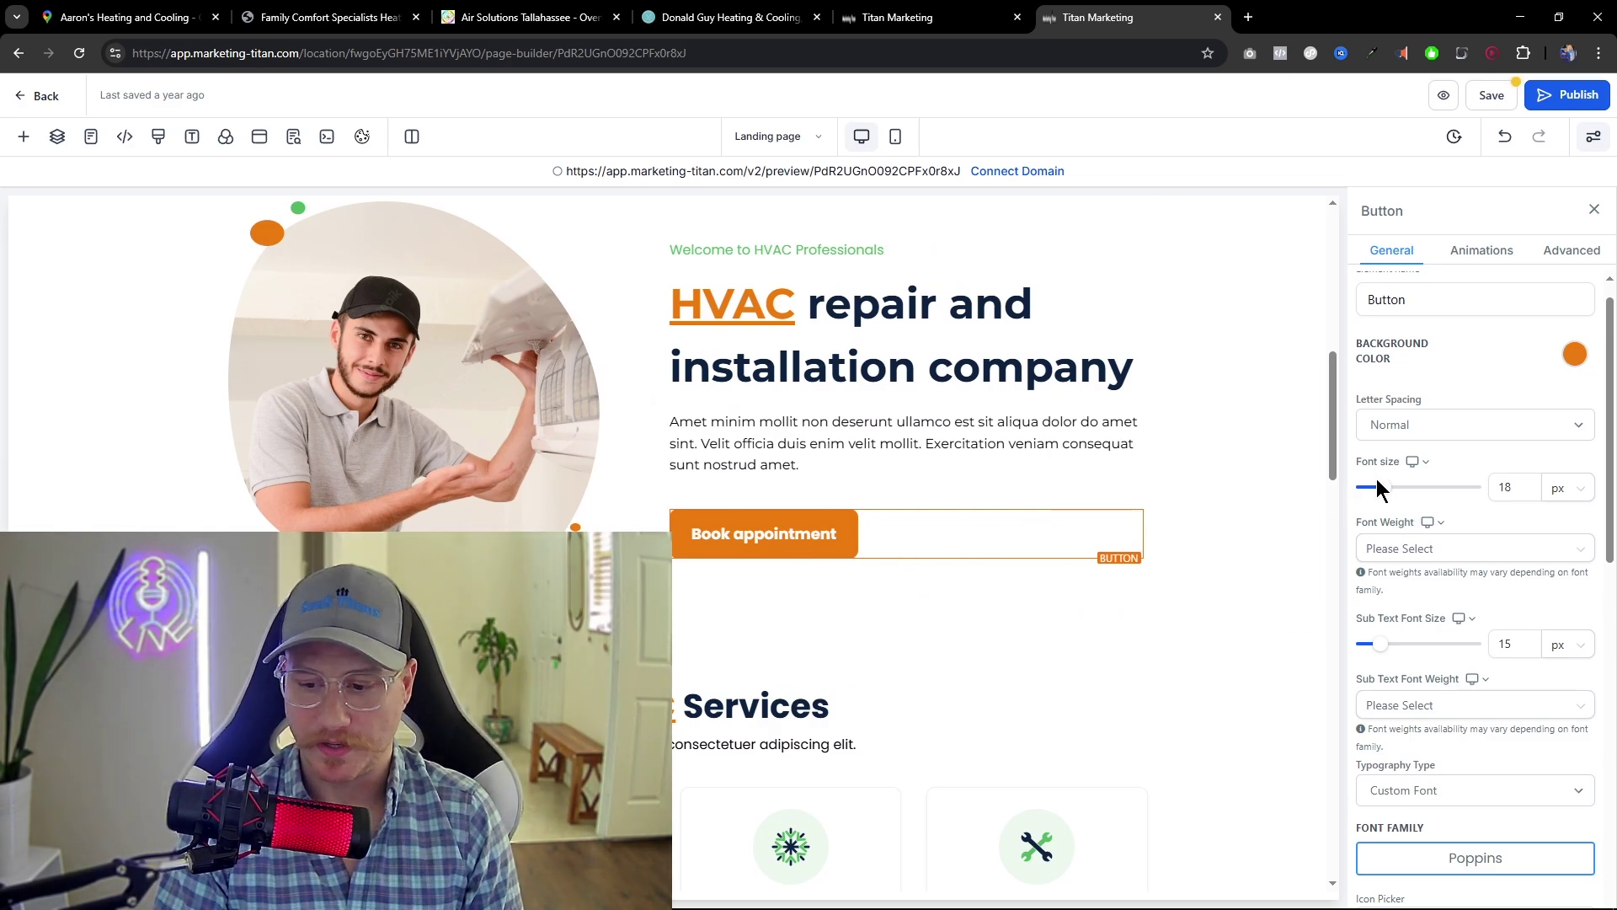
scroll(1431, 480, "down", 10)
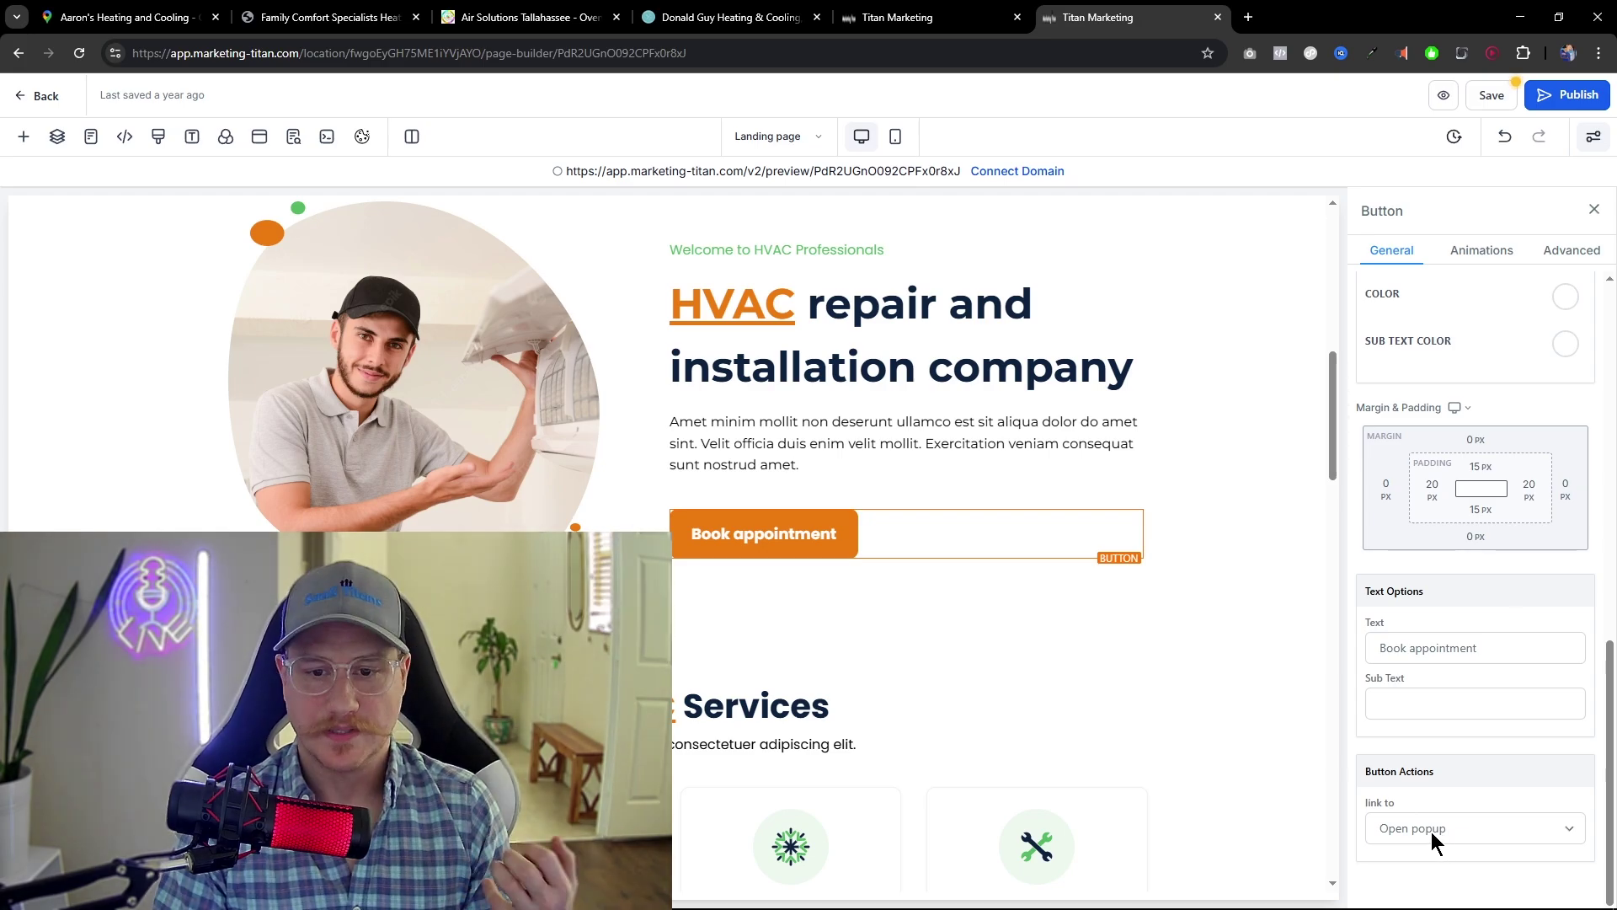
left_click(1432, 829)
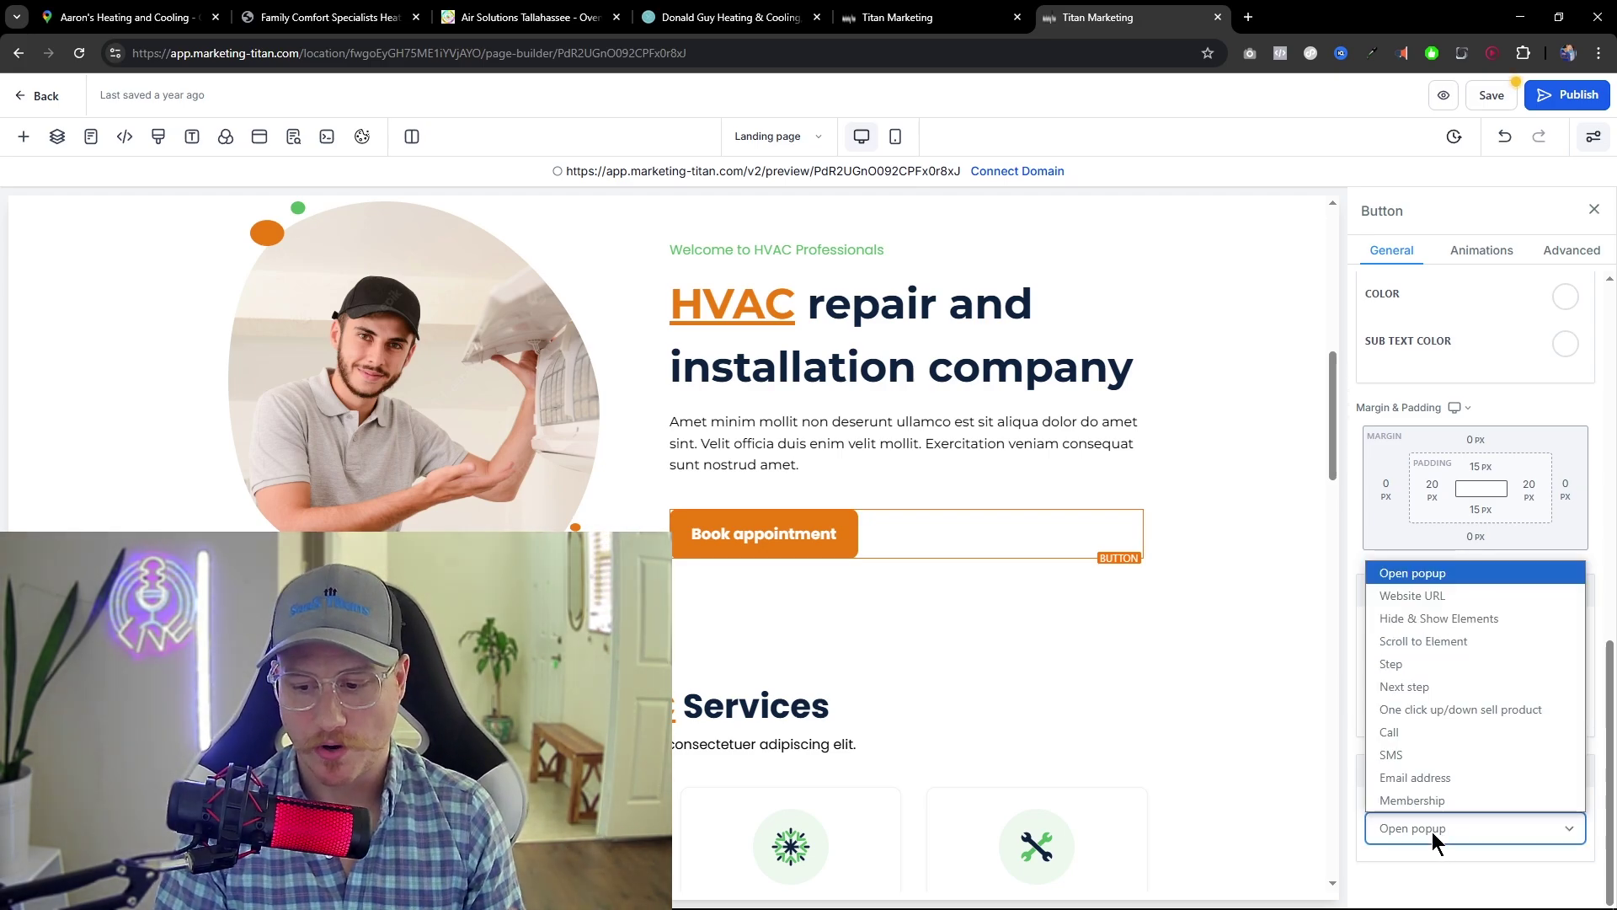
left_click(1390, 580)
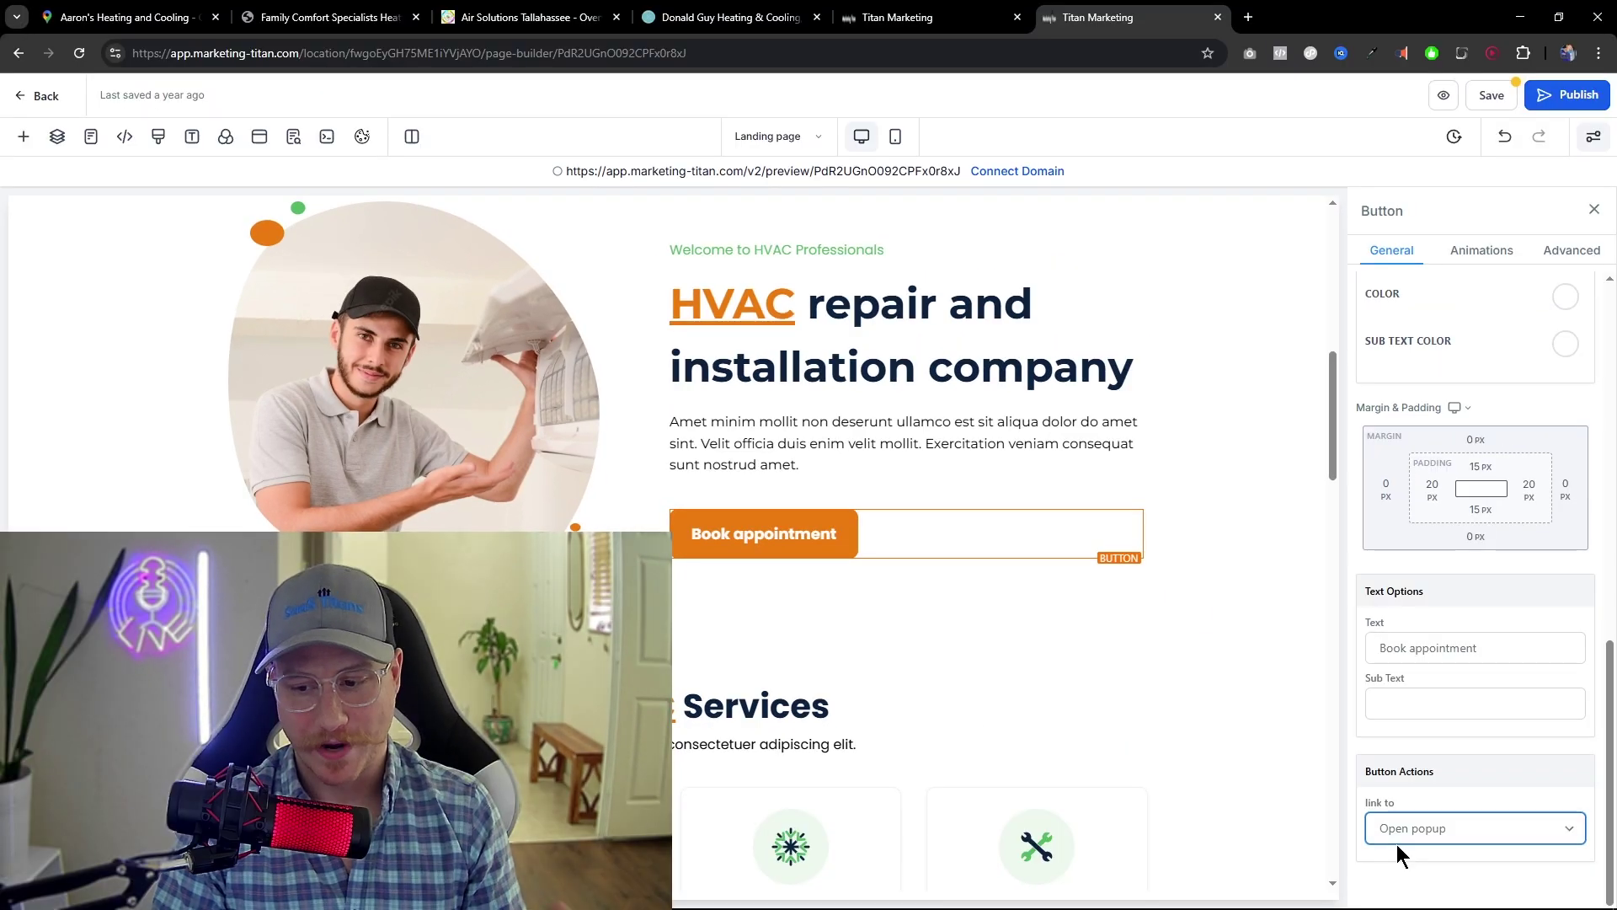
left_click(1541, 653)
type("Today")
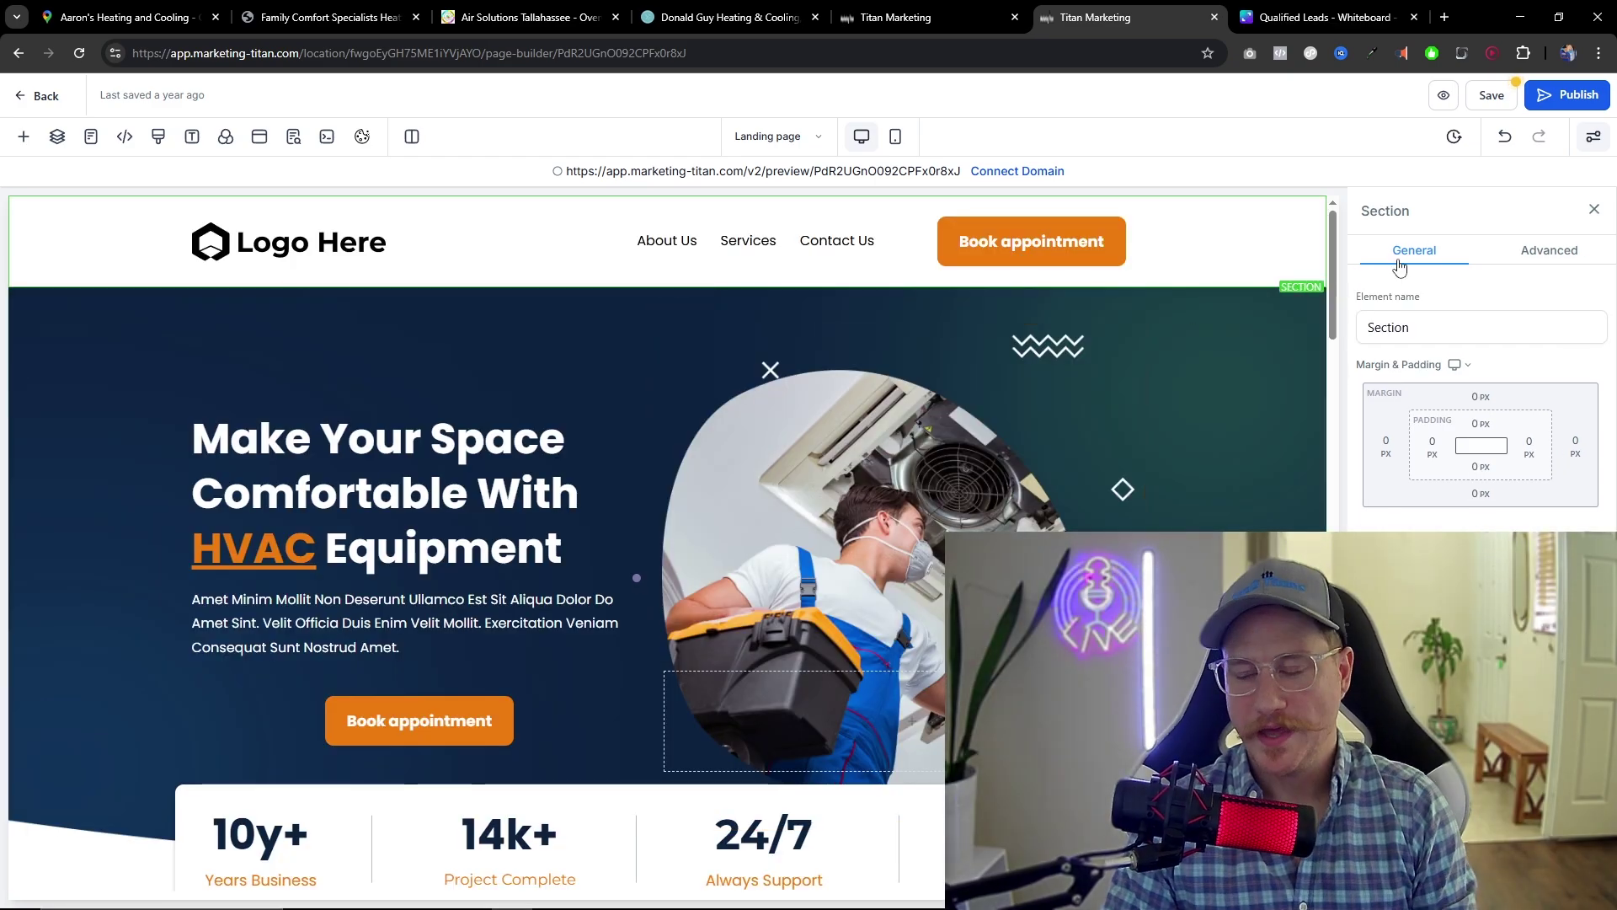
Save the HVAC page without SEO metadata changes and review it in a live preview
left_click(1492, 96)
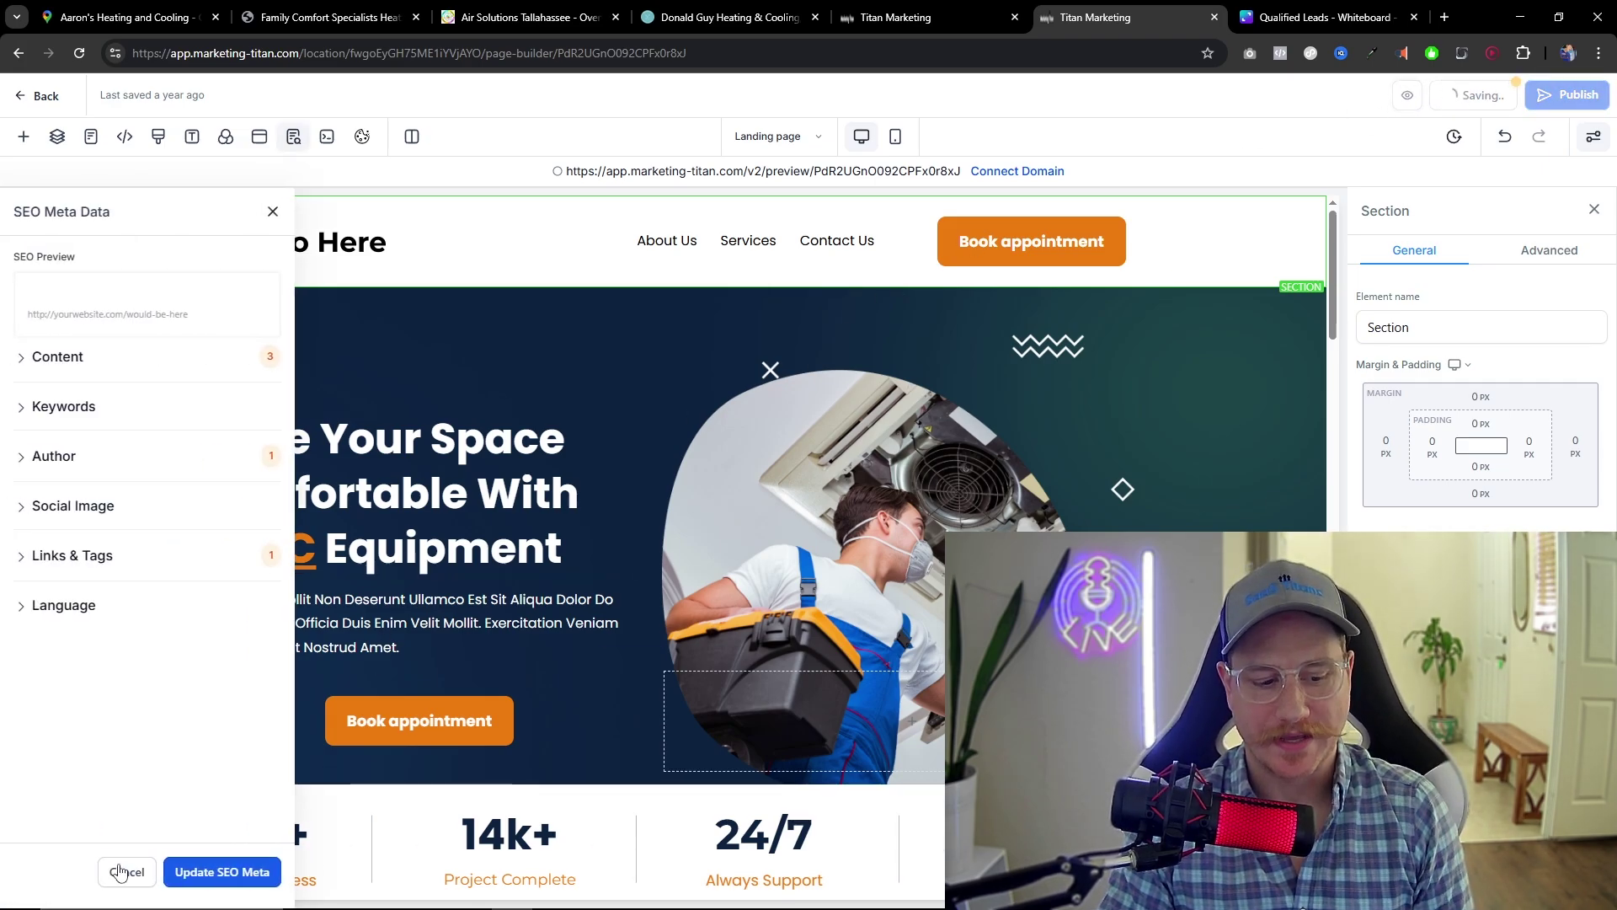
left_click(169, 872)
left_click(1453, 137)
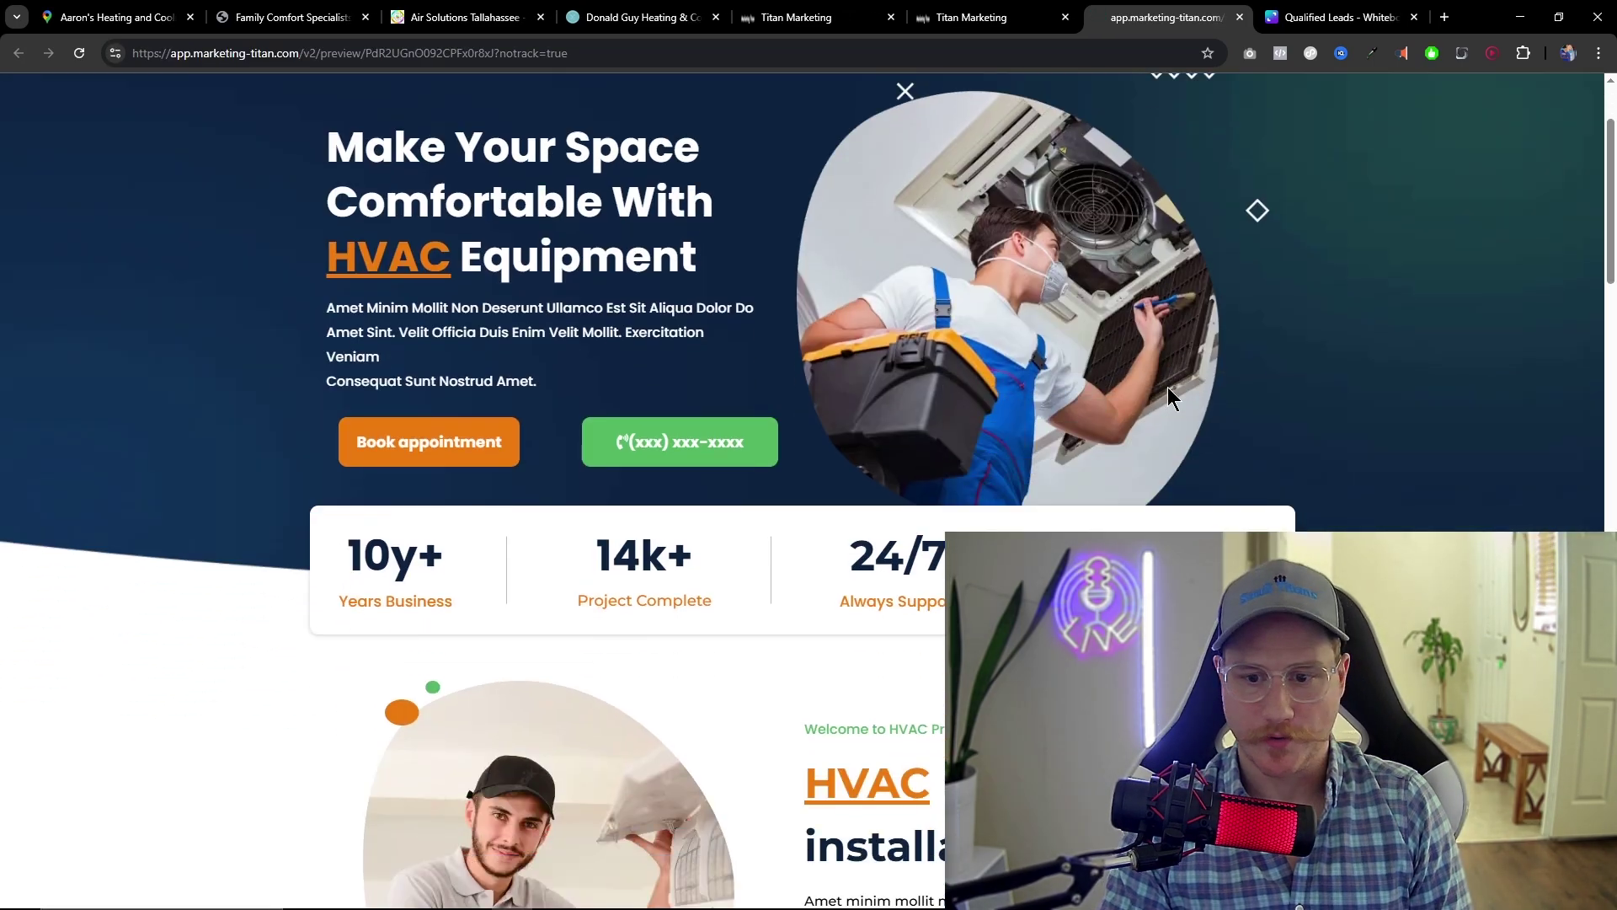
scroll(1168, 386, "down", 15)
scroll(1178, 371, "down", 5)
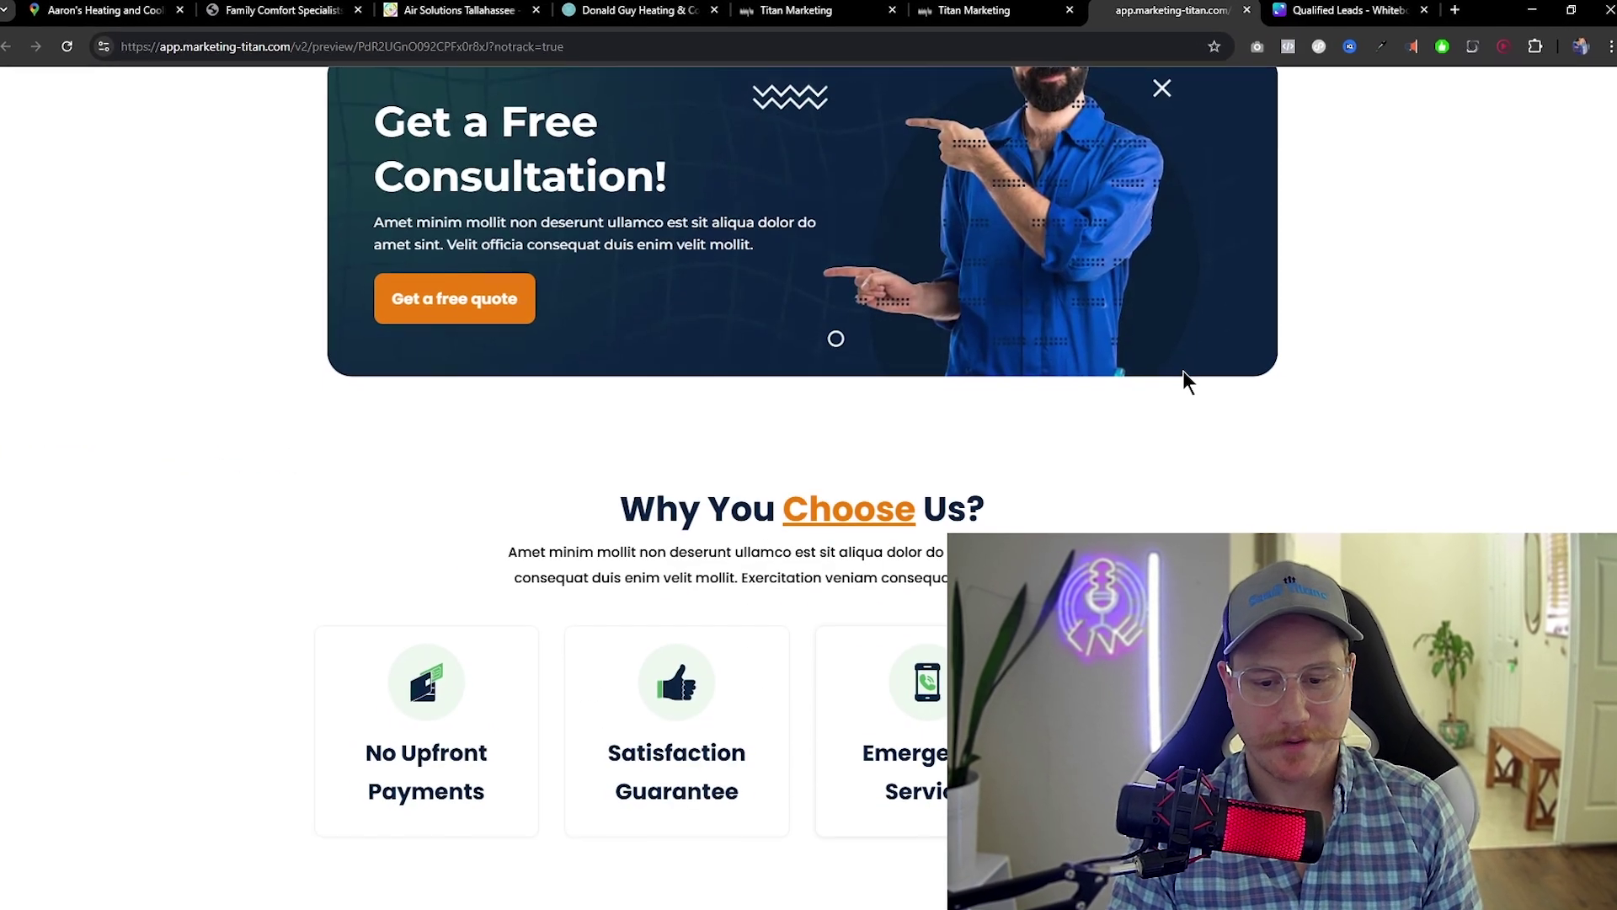
scroll(1211, 362, "down", 8)
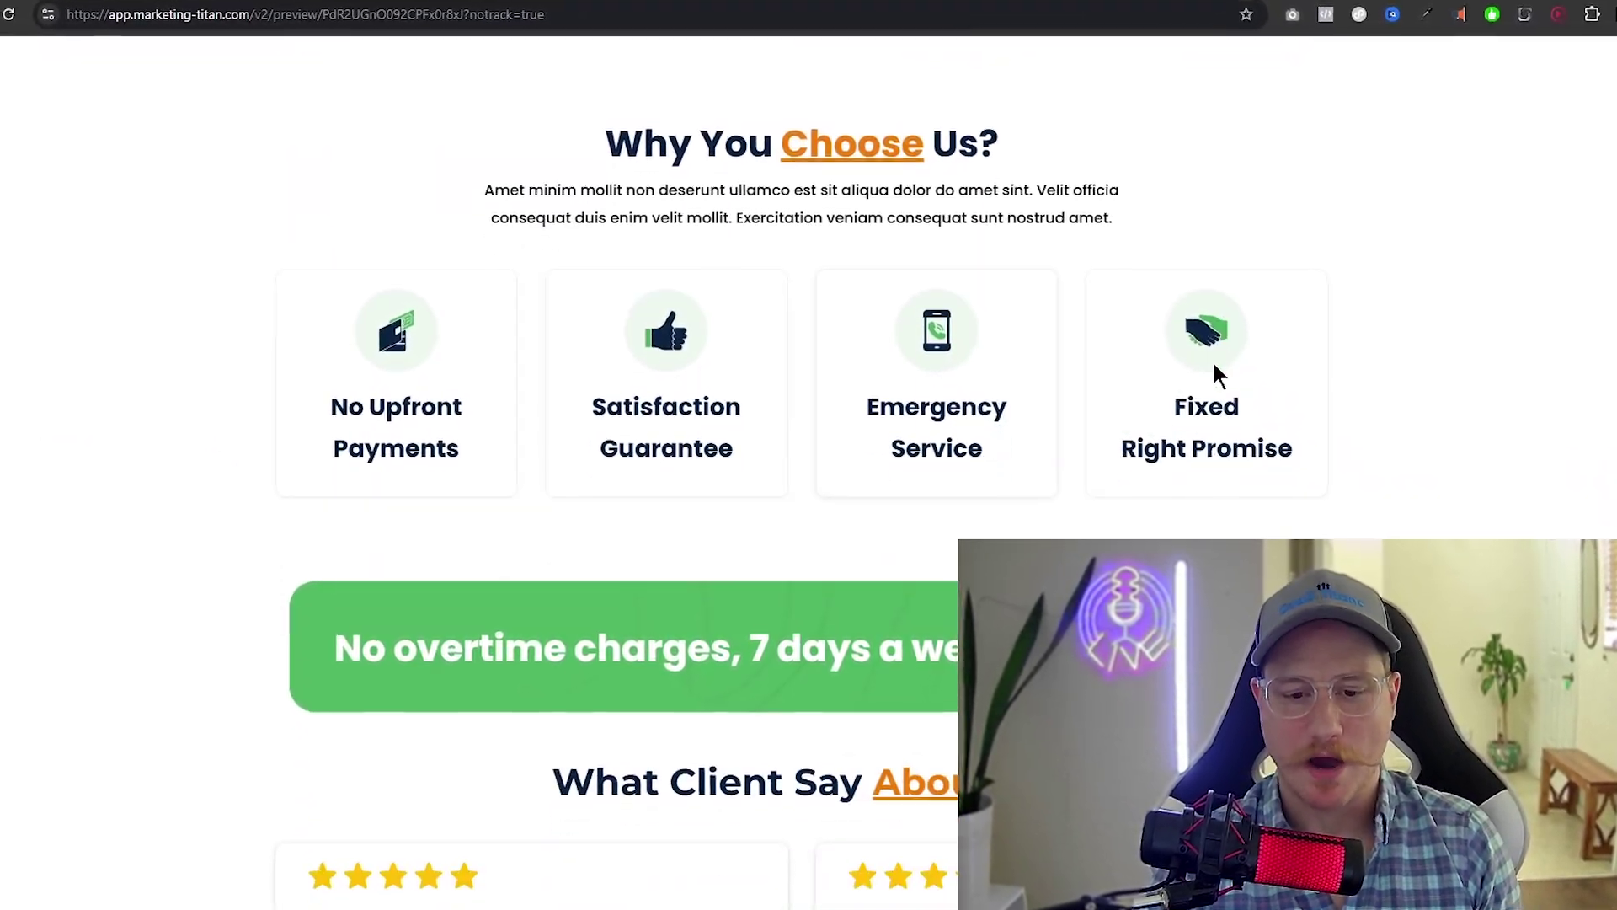
scroll(1235, 358, "down", 10)
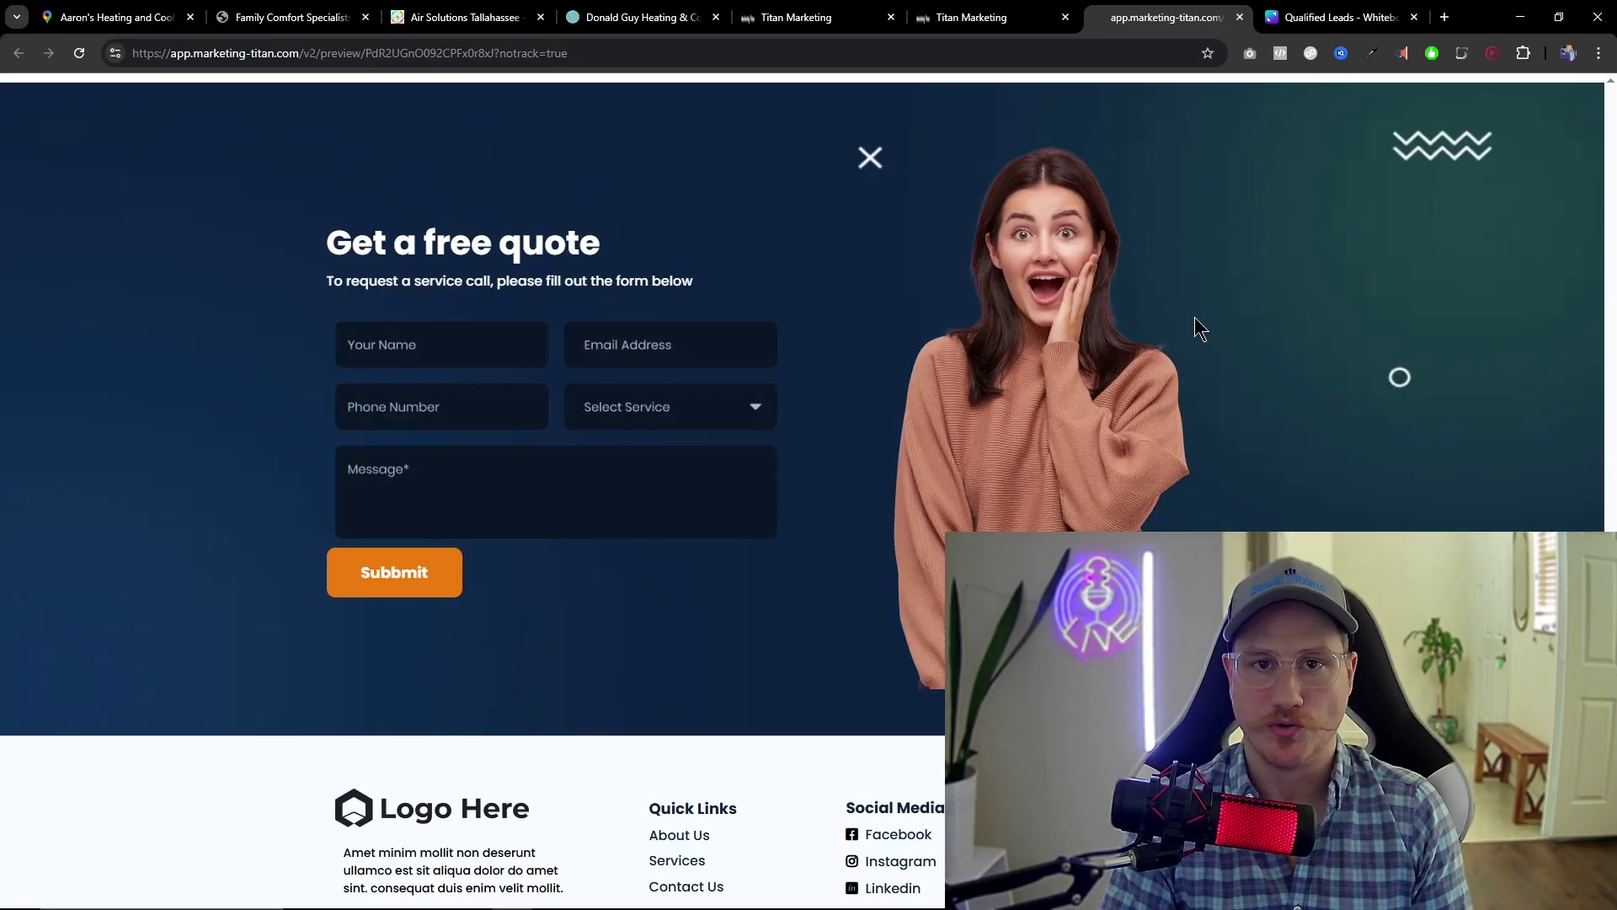
scroll(1058, 464, "up", 20)
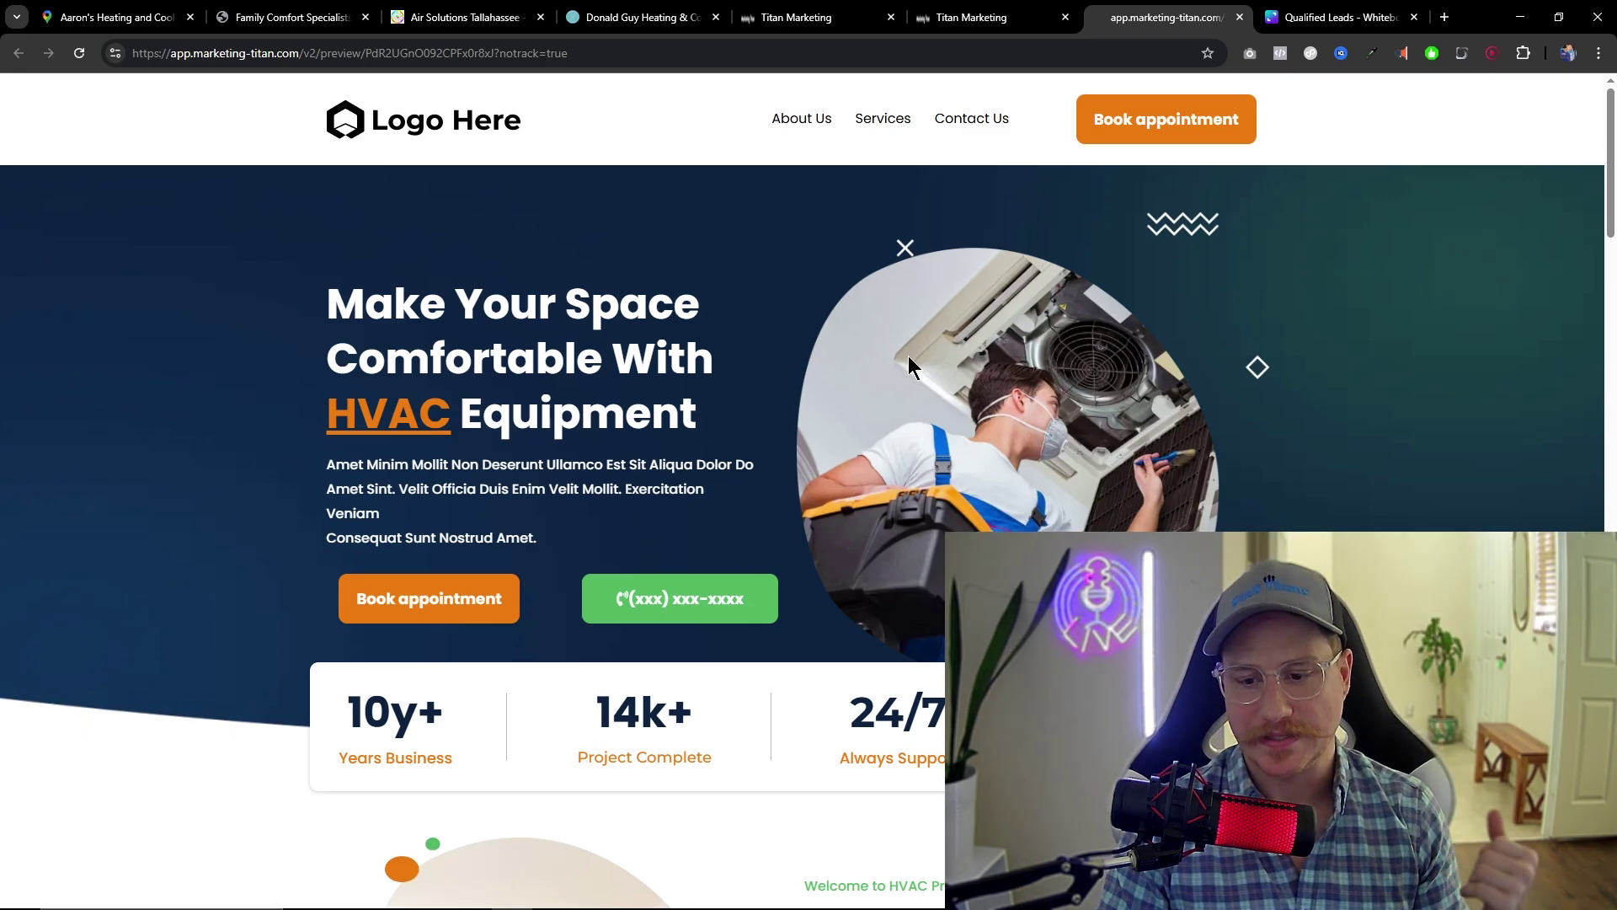
On the Qualified Leads mind map, highlight Outscraper, Internal Network, Cold DM and Cold Call
left_click(1326, 7)
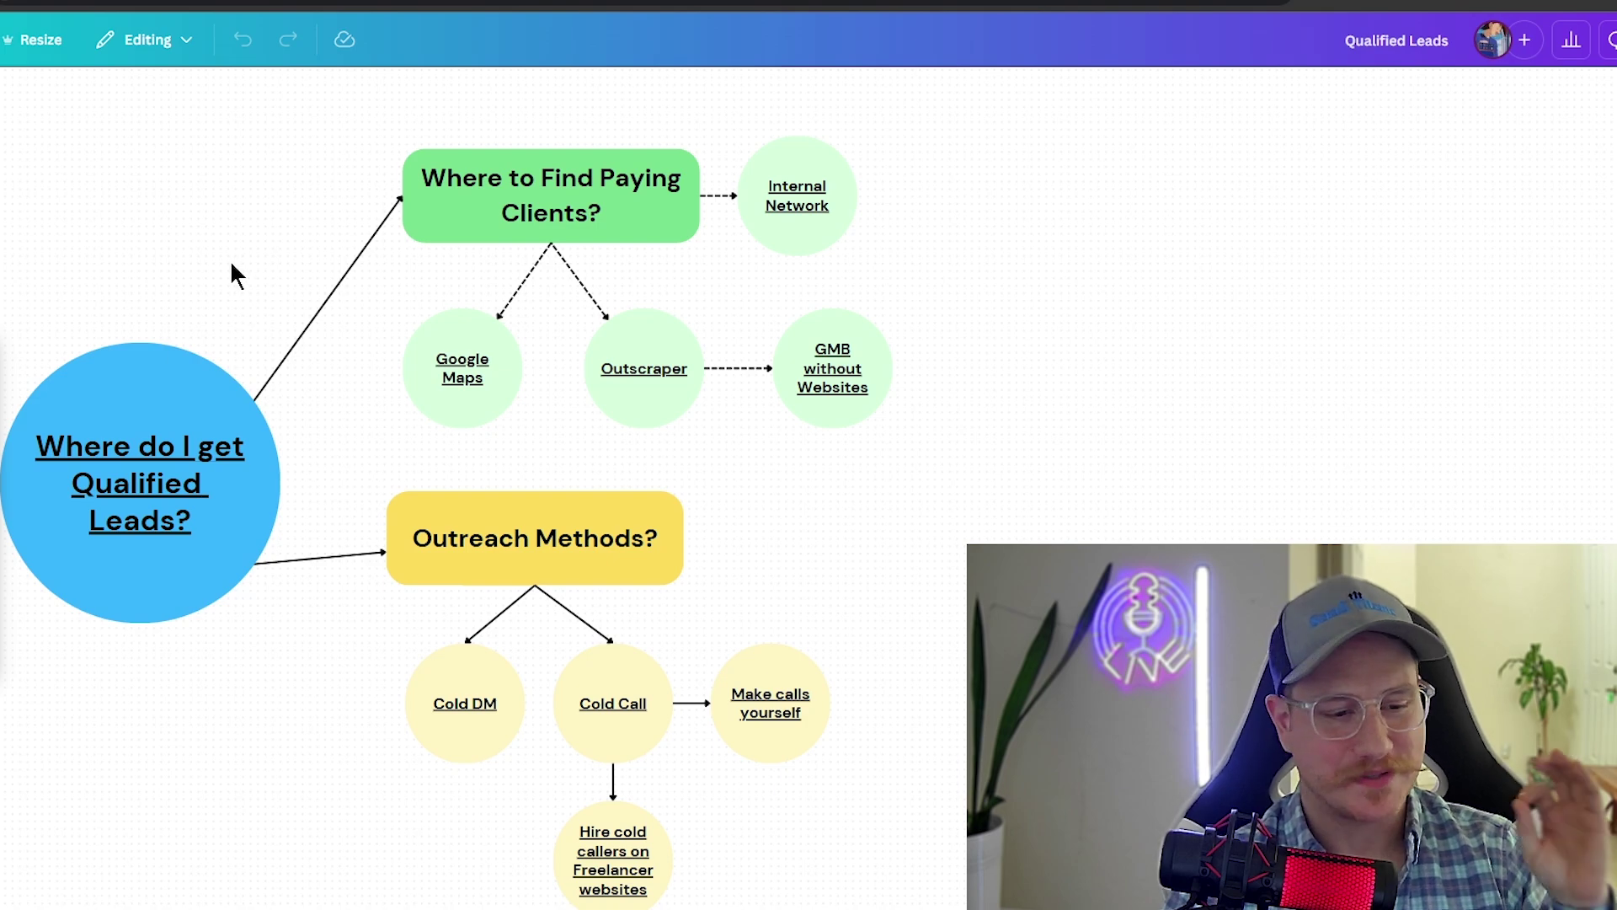
left_click(647, 368)
left_click(815, 250)
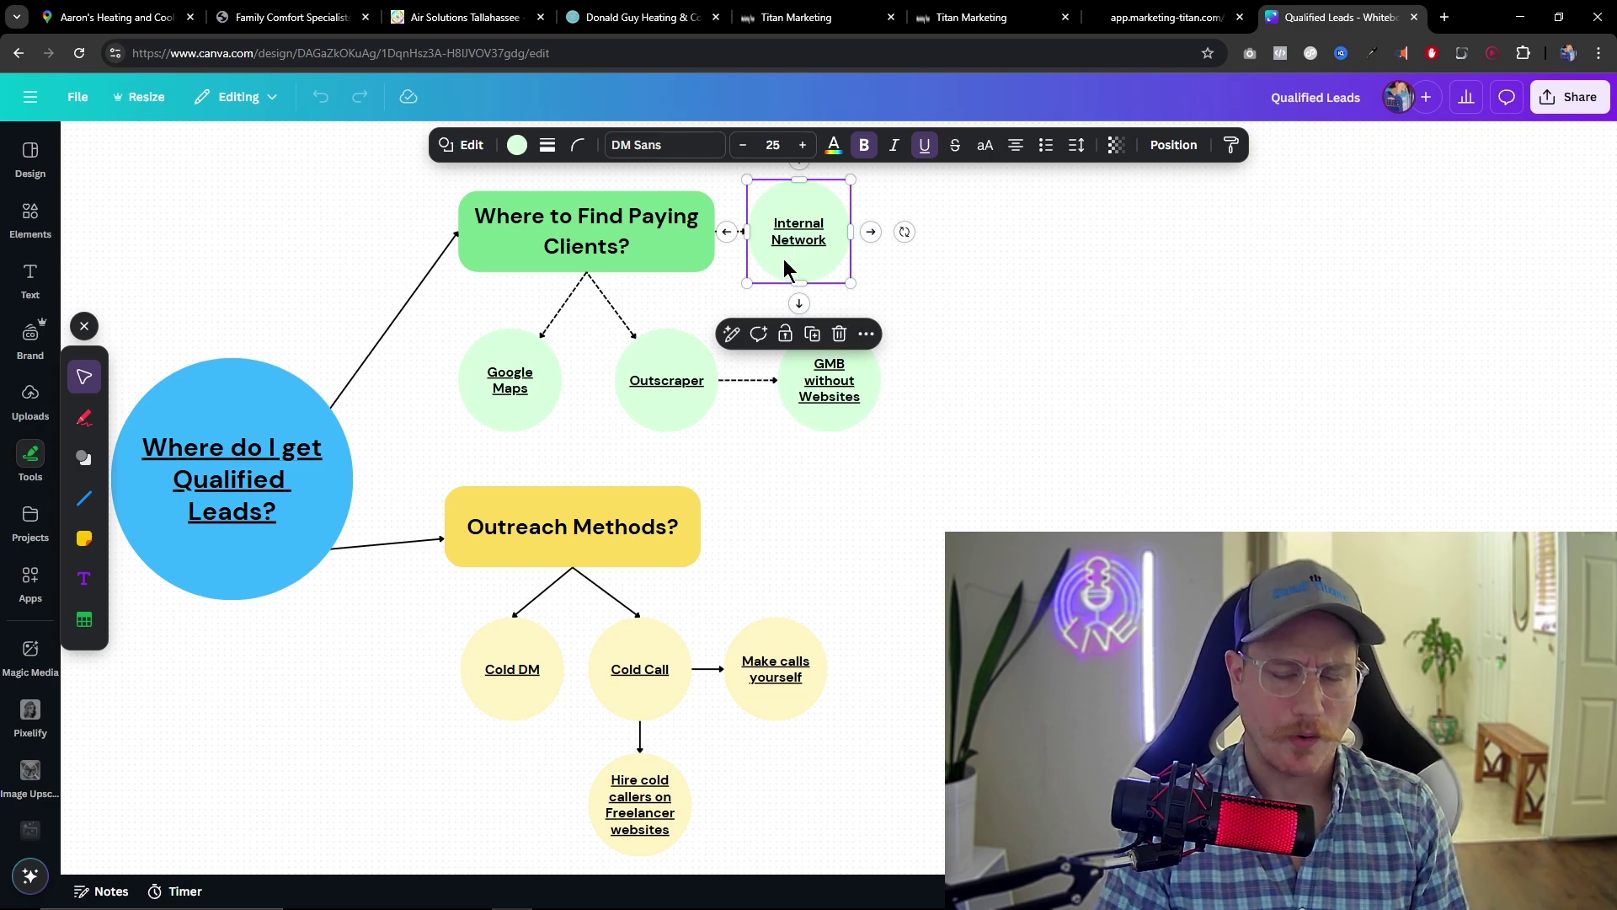
left_click(778, 461)
scroll(738, 455, "down", 2)
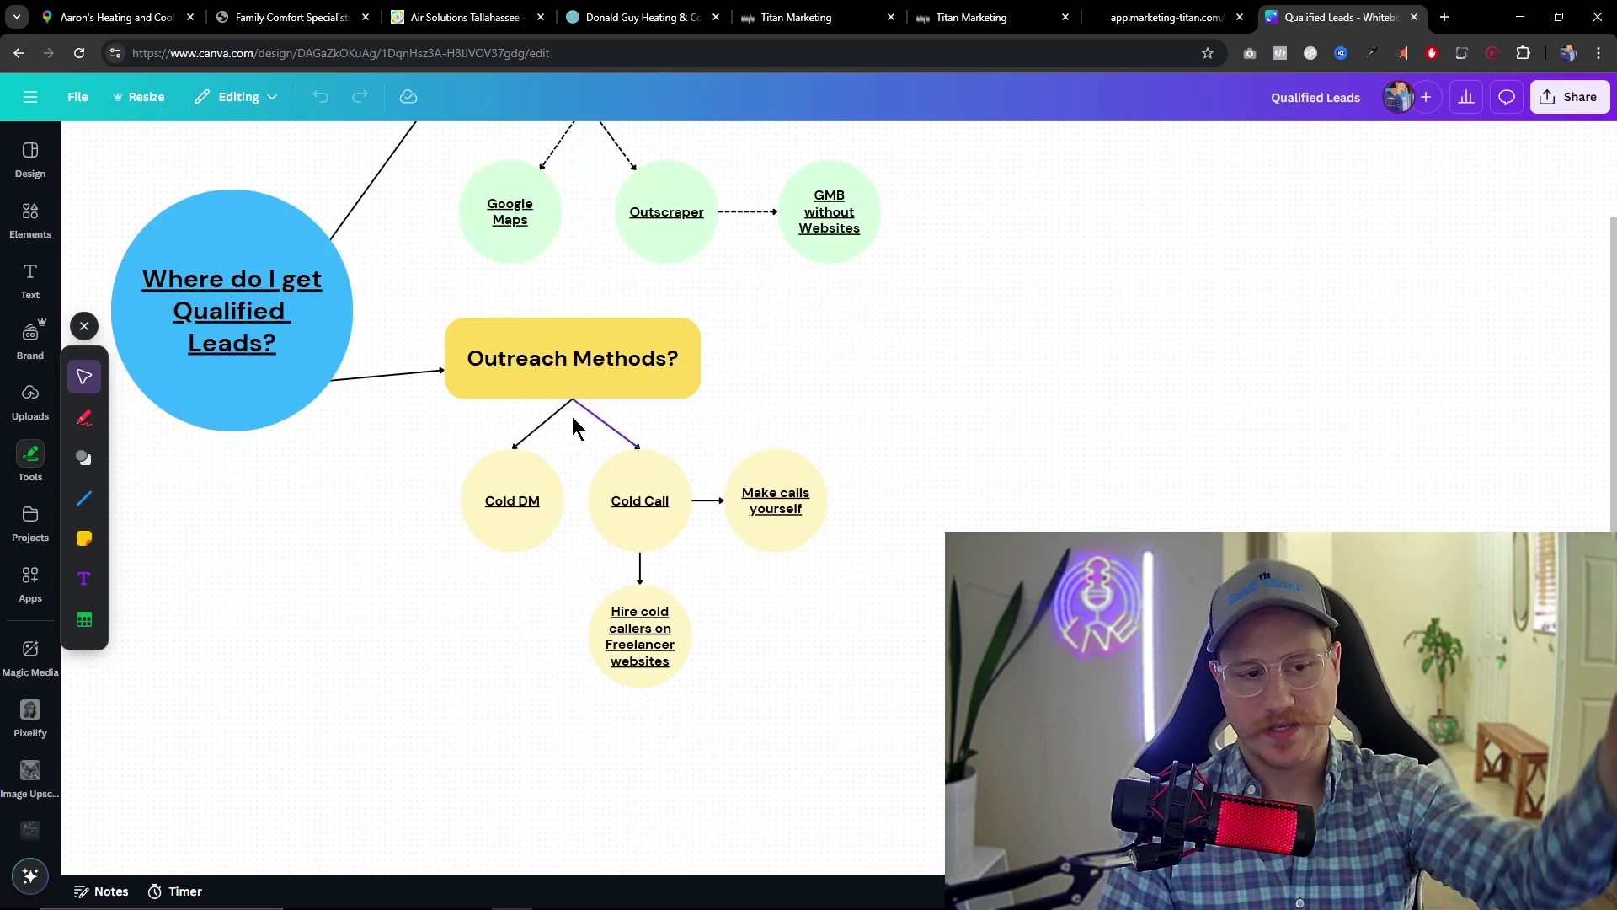
left_click(493, 502)
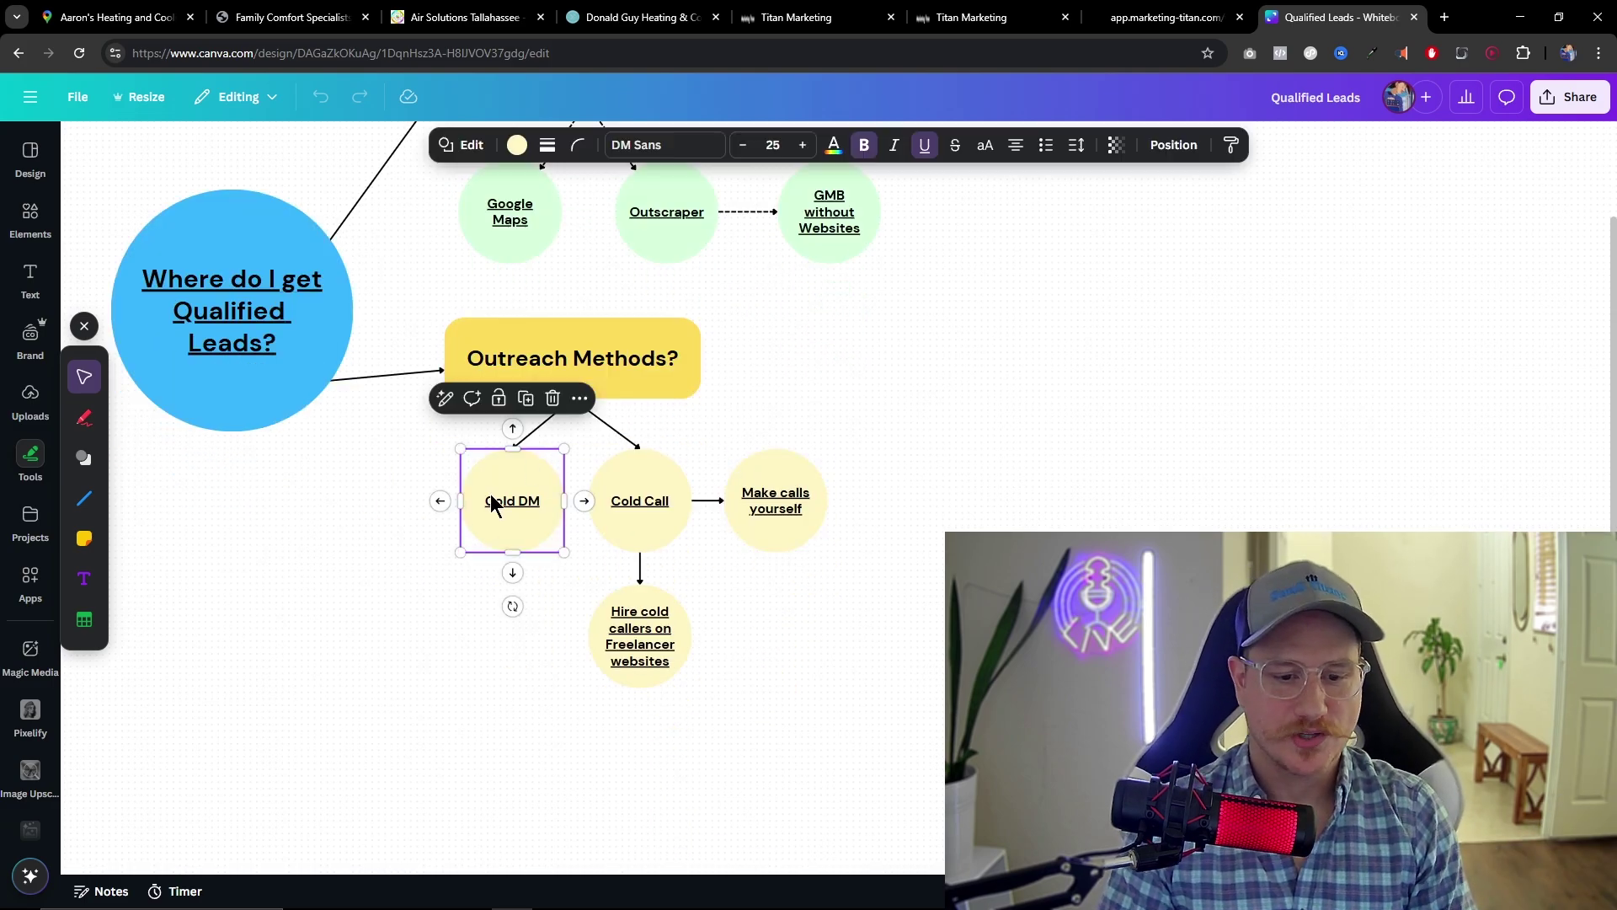
left_click(638, 504)
left_click(857, 673)
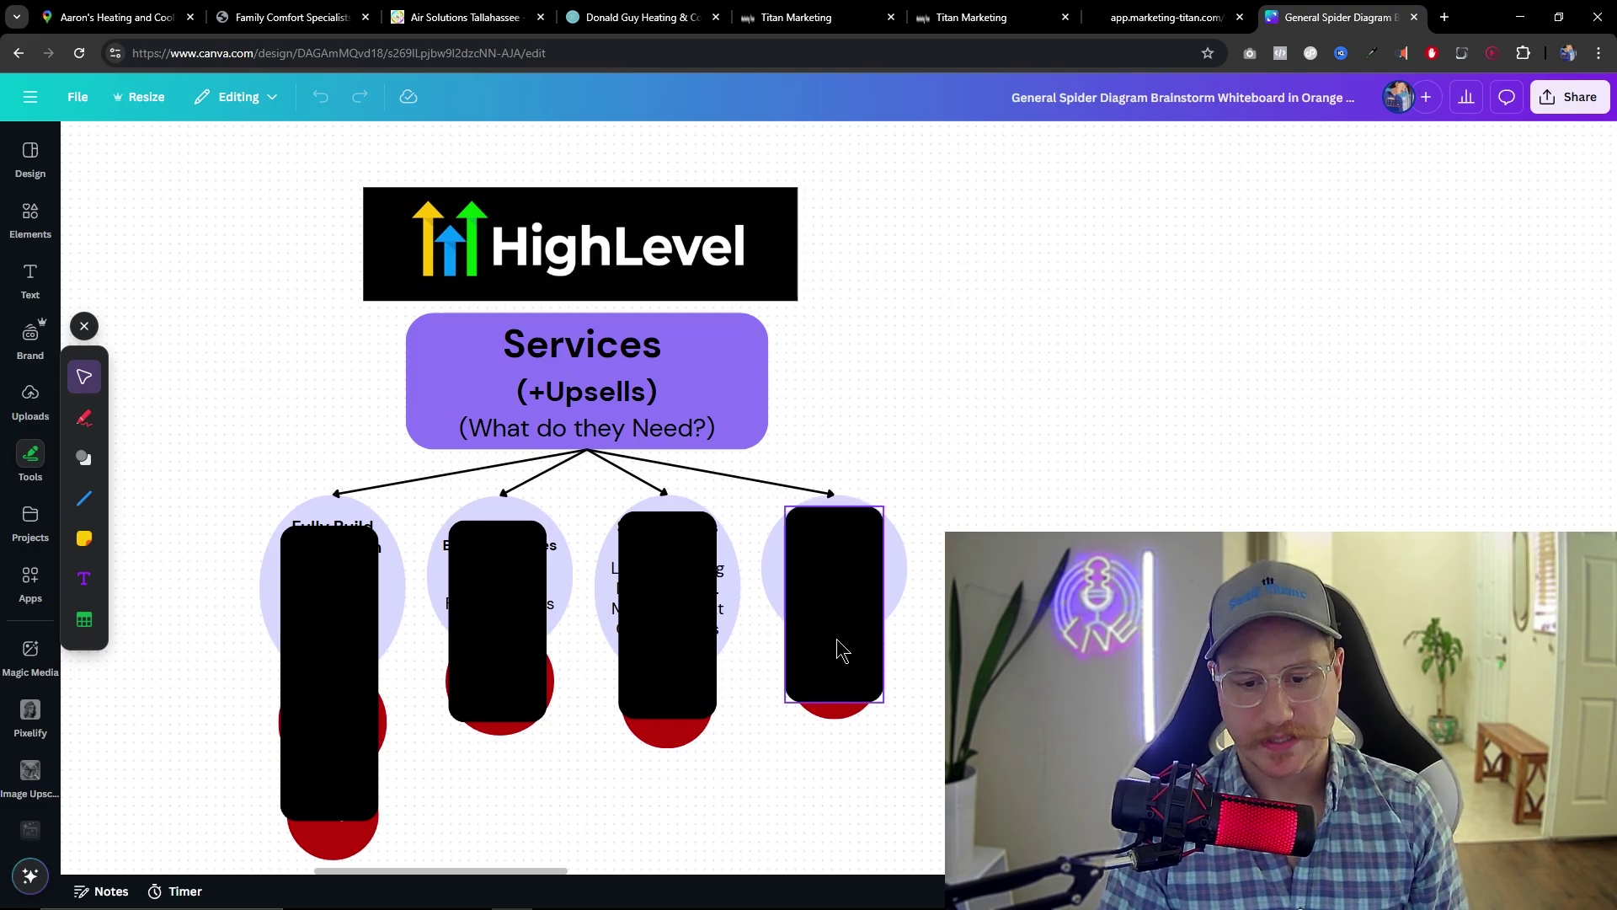
Drag the cover off the Simple Website in a day branch to the right
left_click(838, 656)
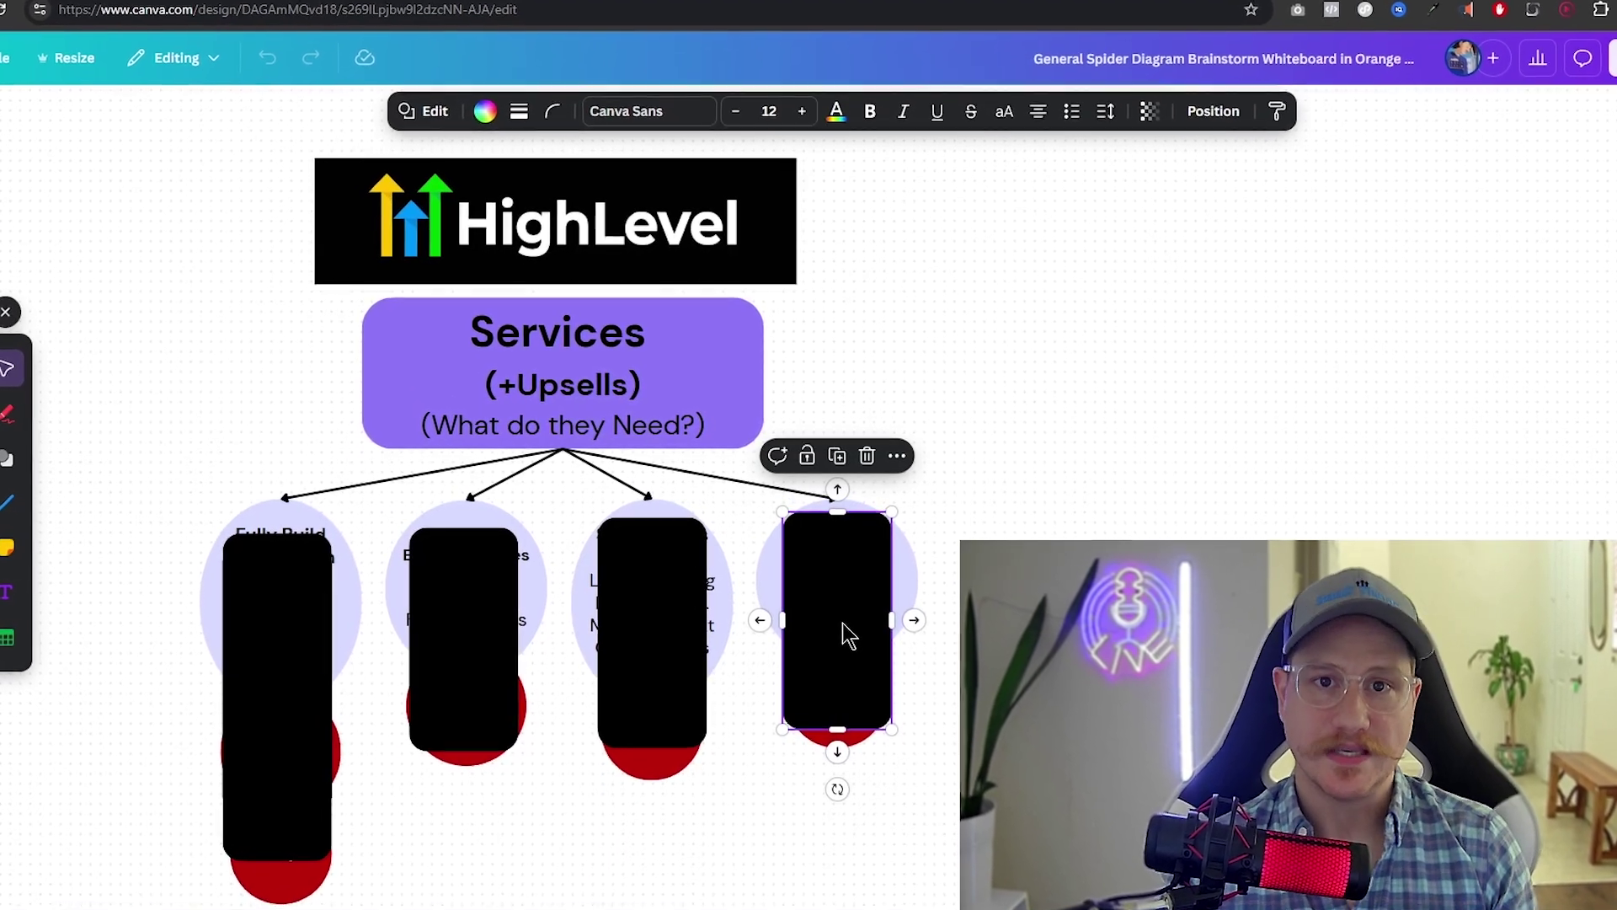
left_click_drag(842, 679, 1191, 701)
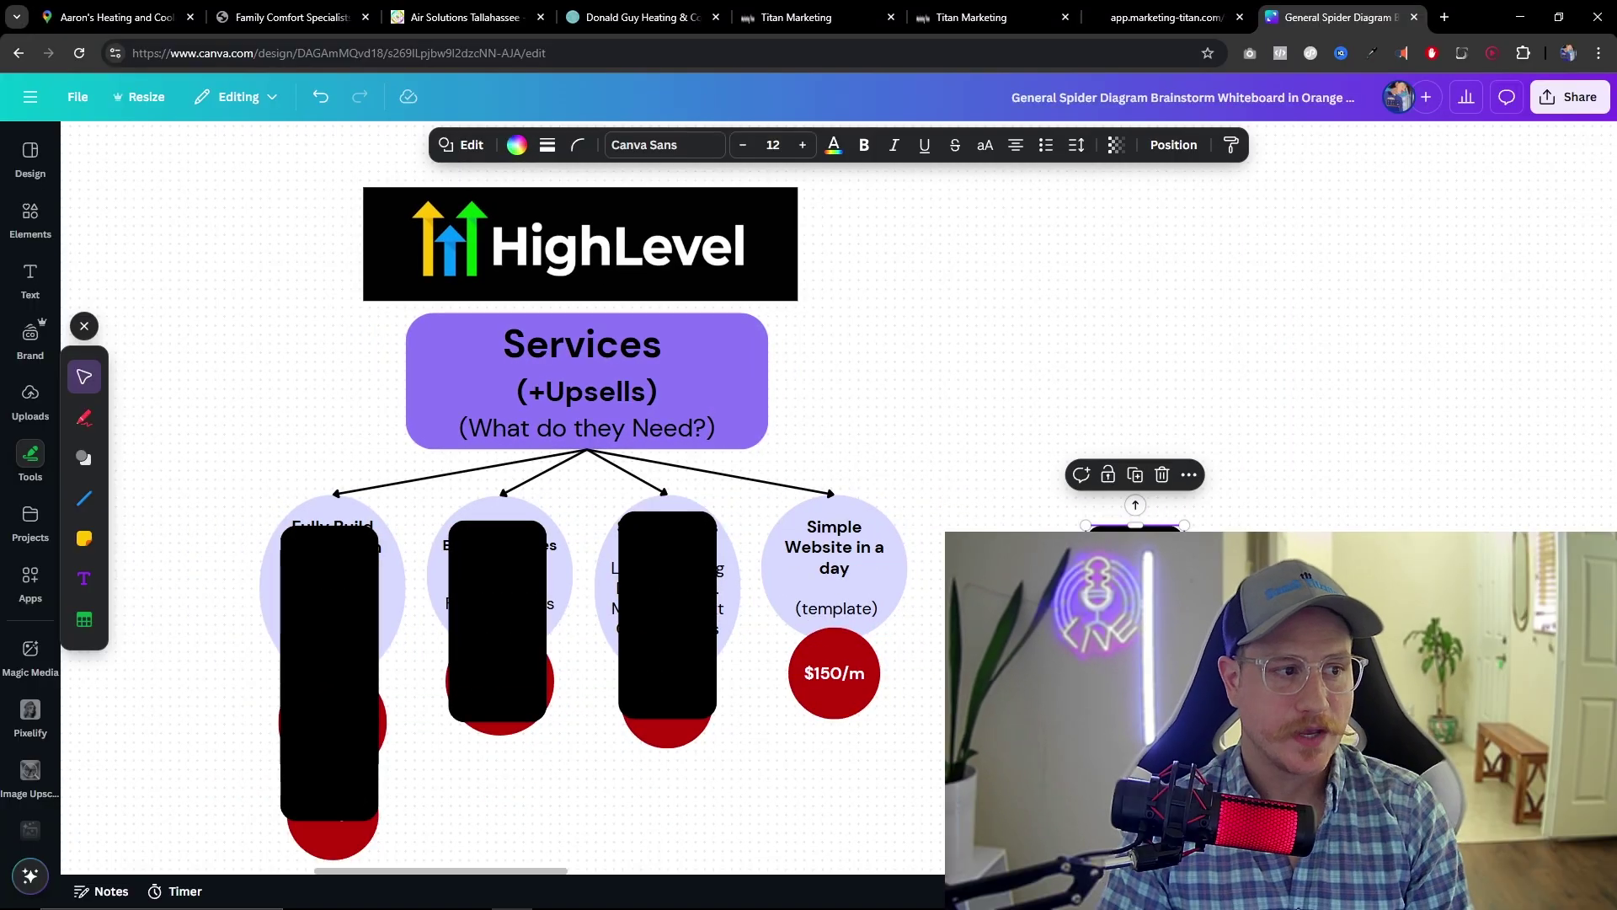
scroll(539, 506, "right", 2)
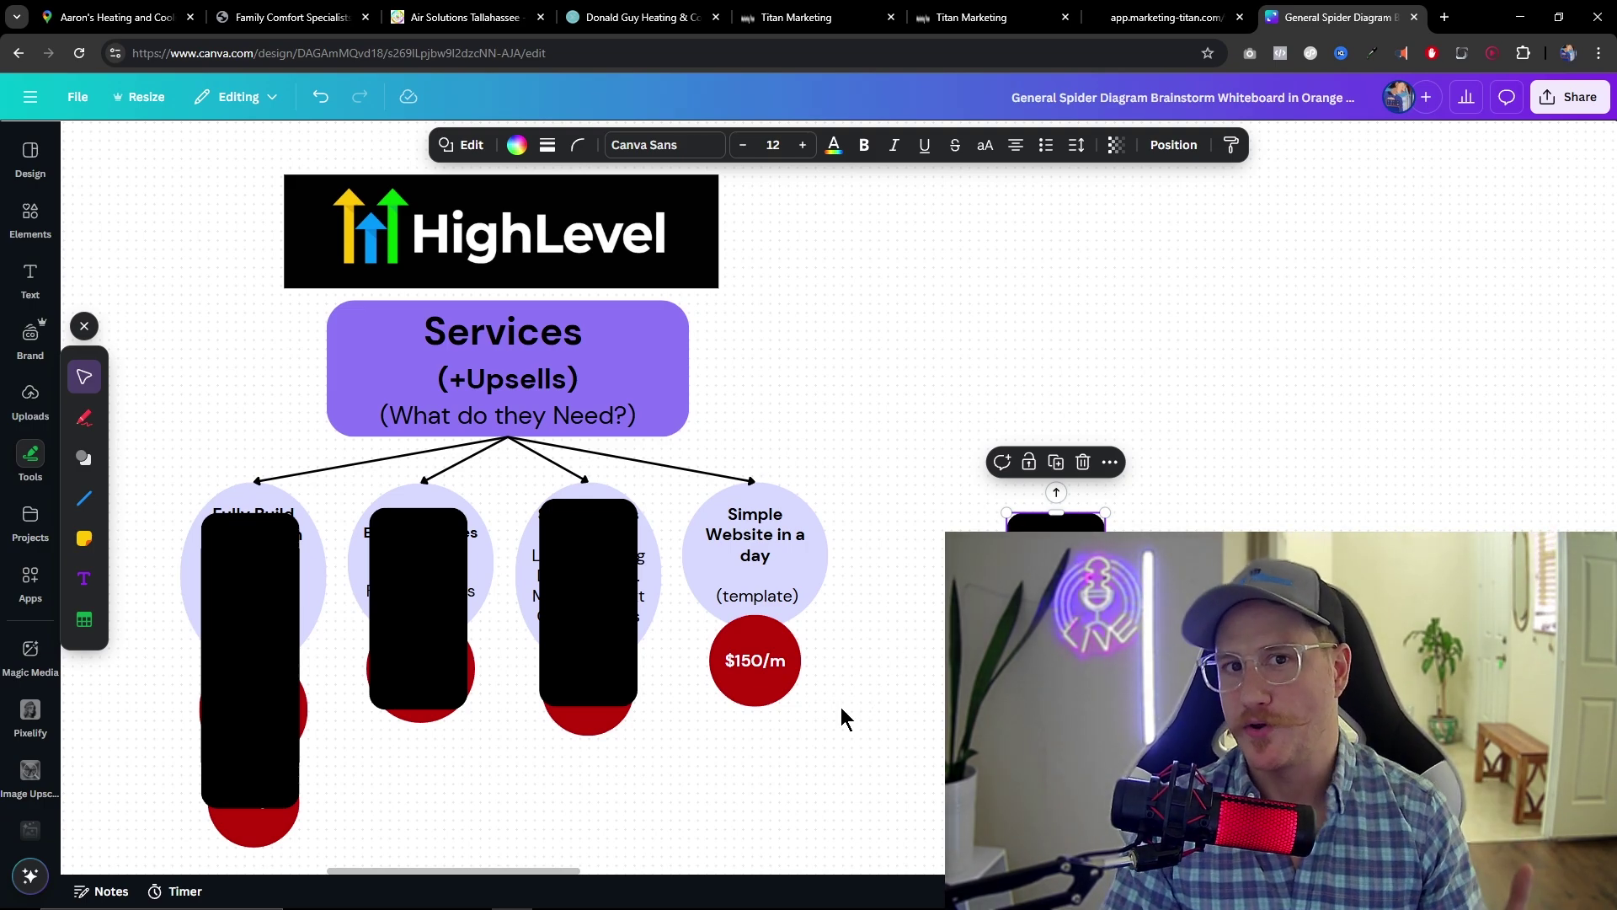
Drag the cover off the SaaS Upsells branch to reveal its $300/m price
left_click(565, 647)
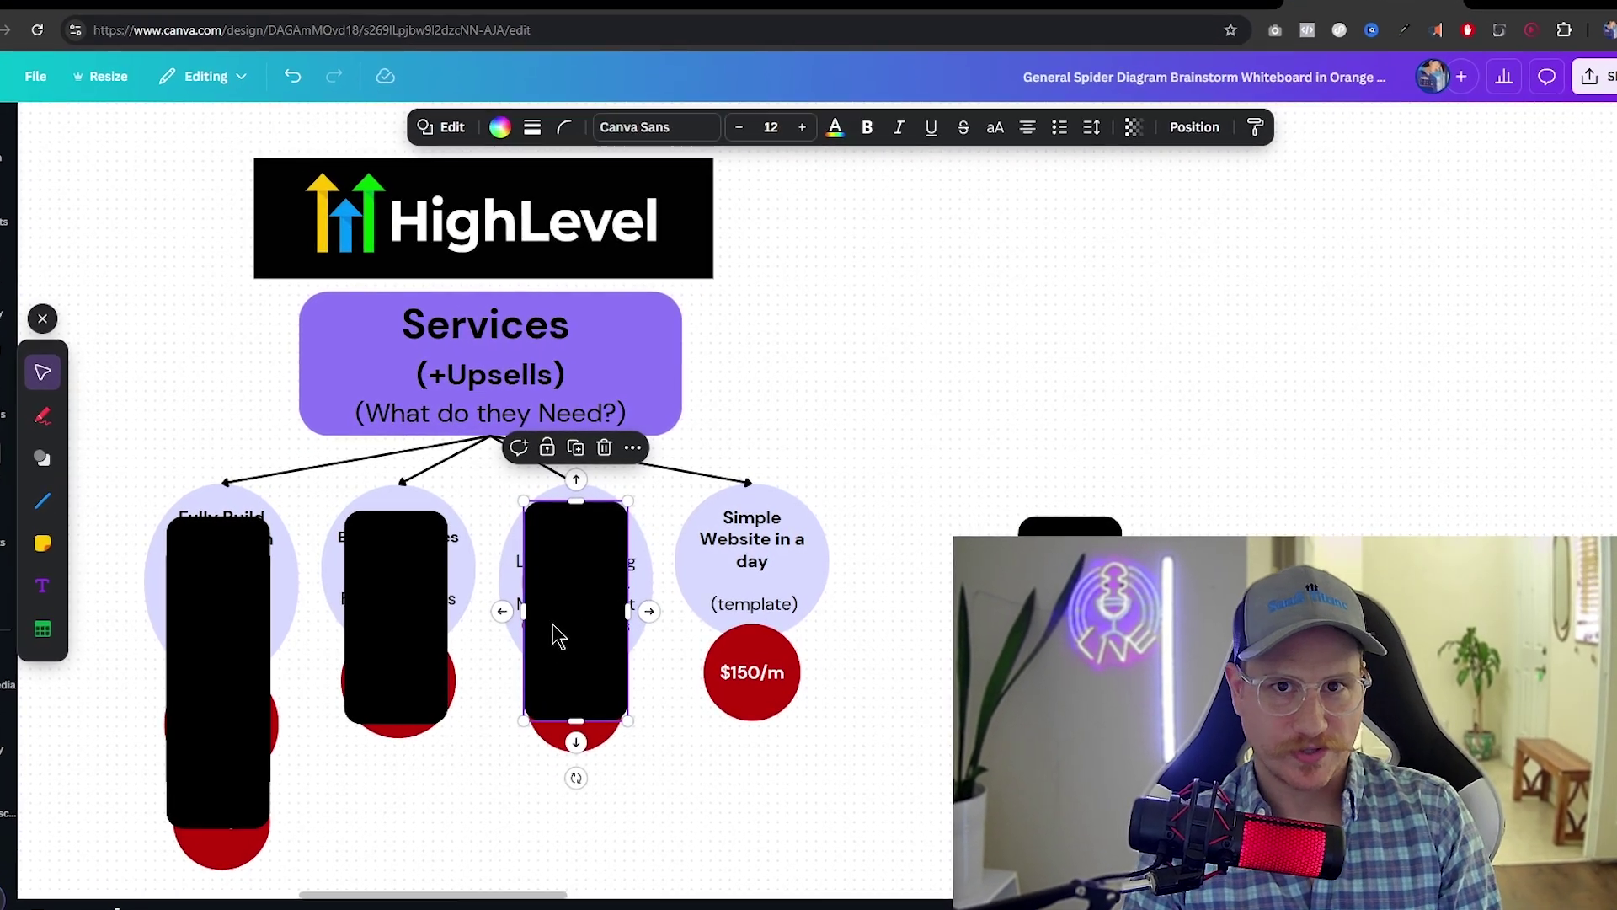
left_click_drag(589, 641, 1095, 488)
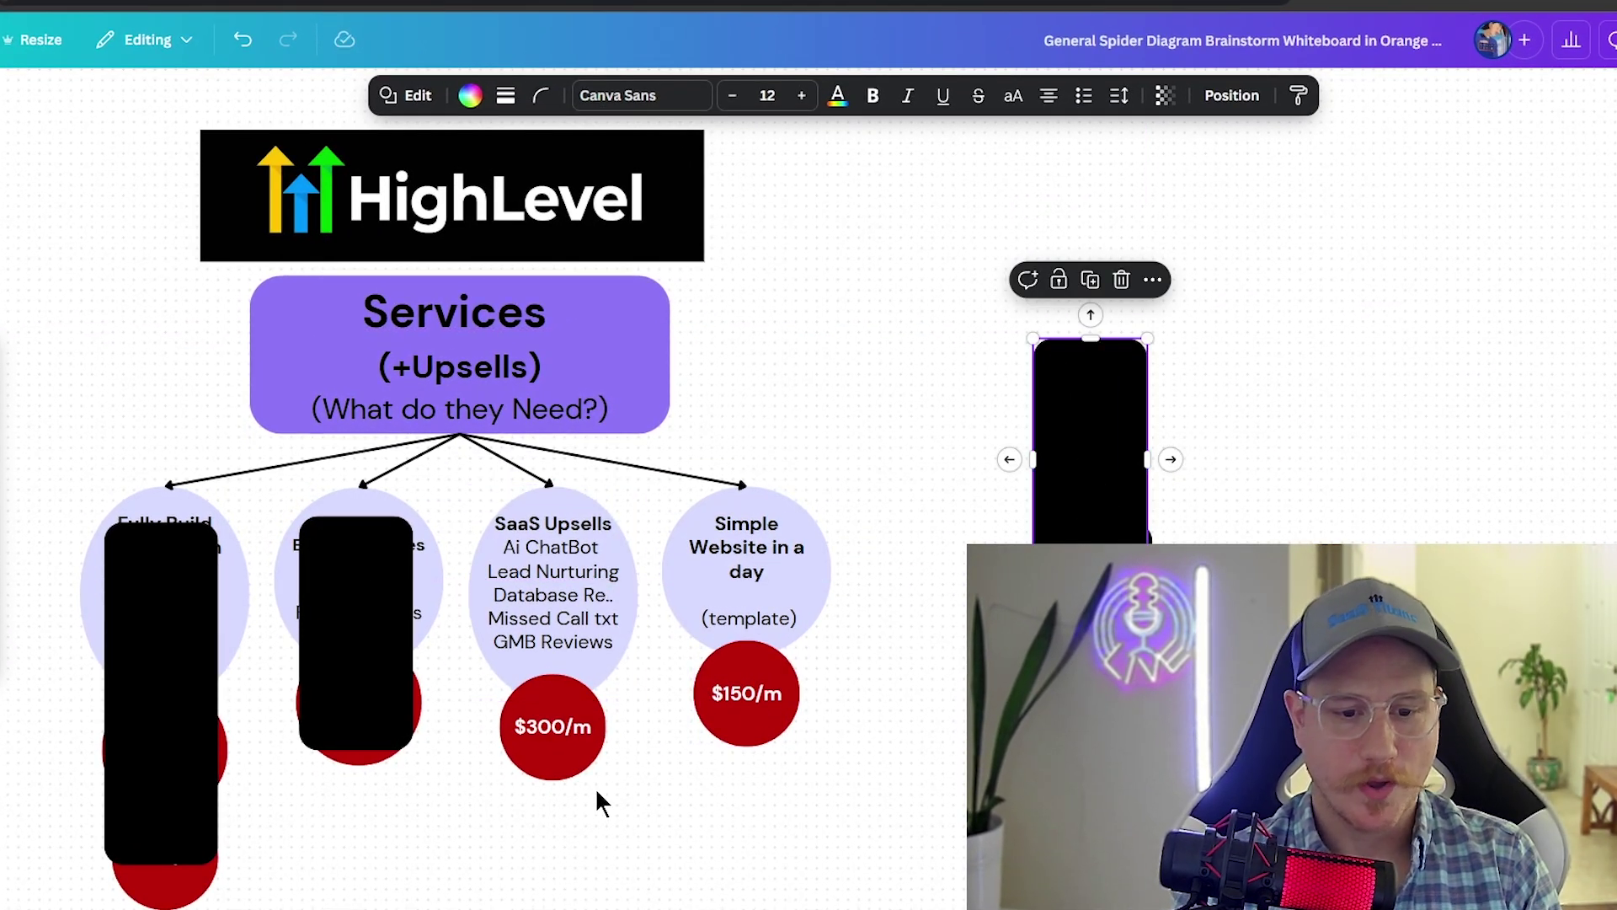
scroll(594, 786, "up", 2)
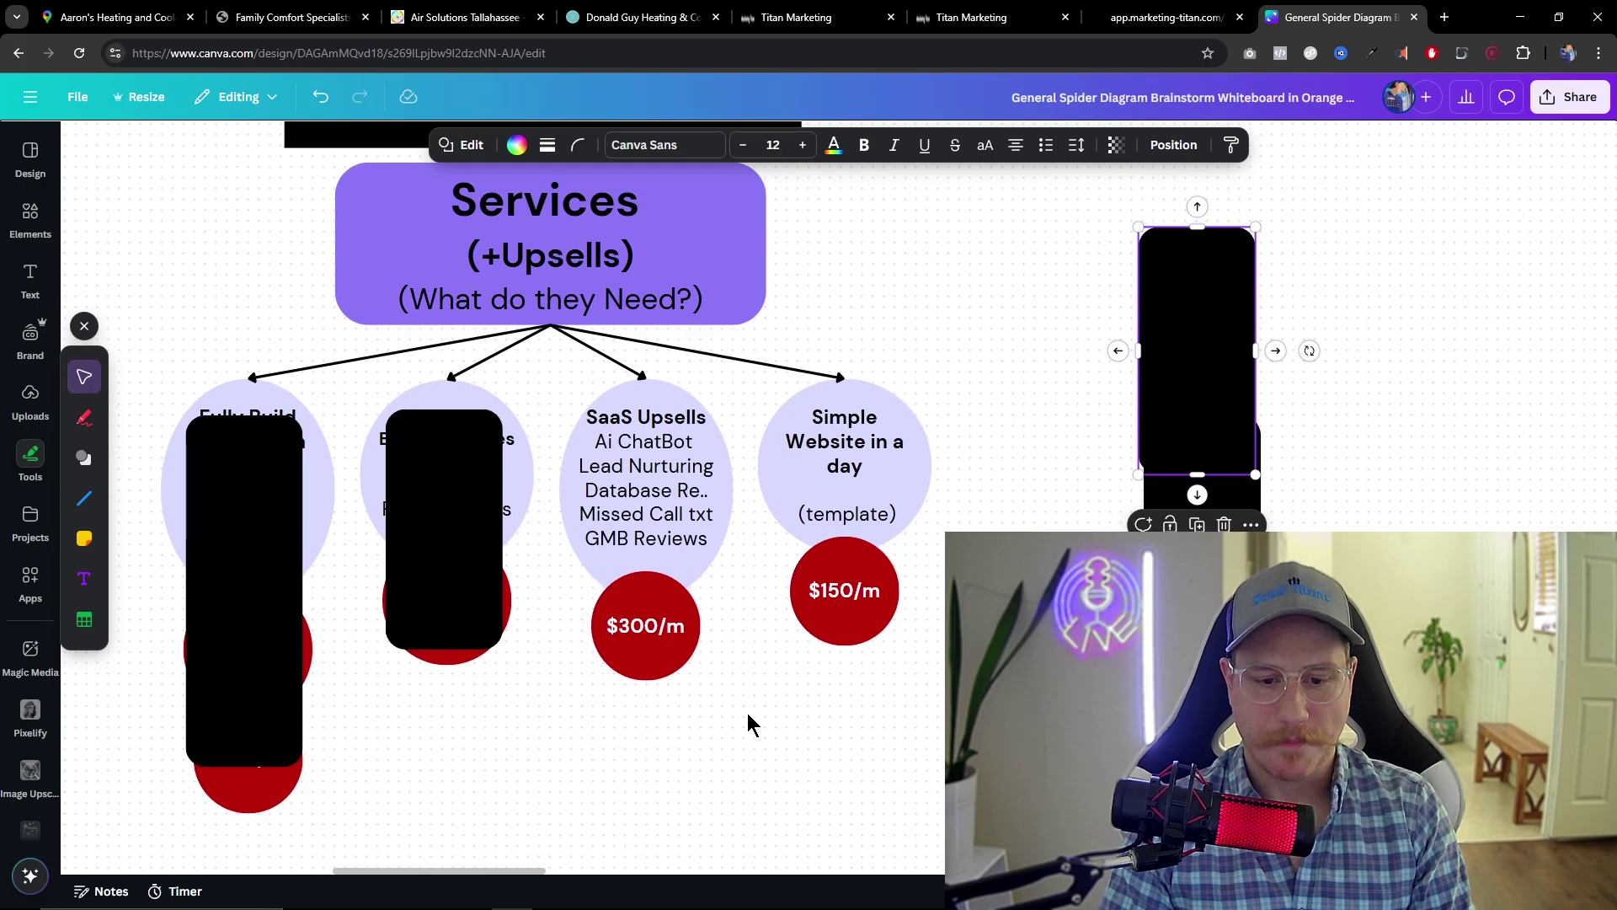
scroll(747, 712, "up", 2)
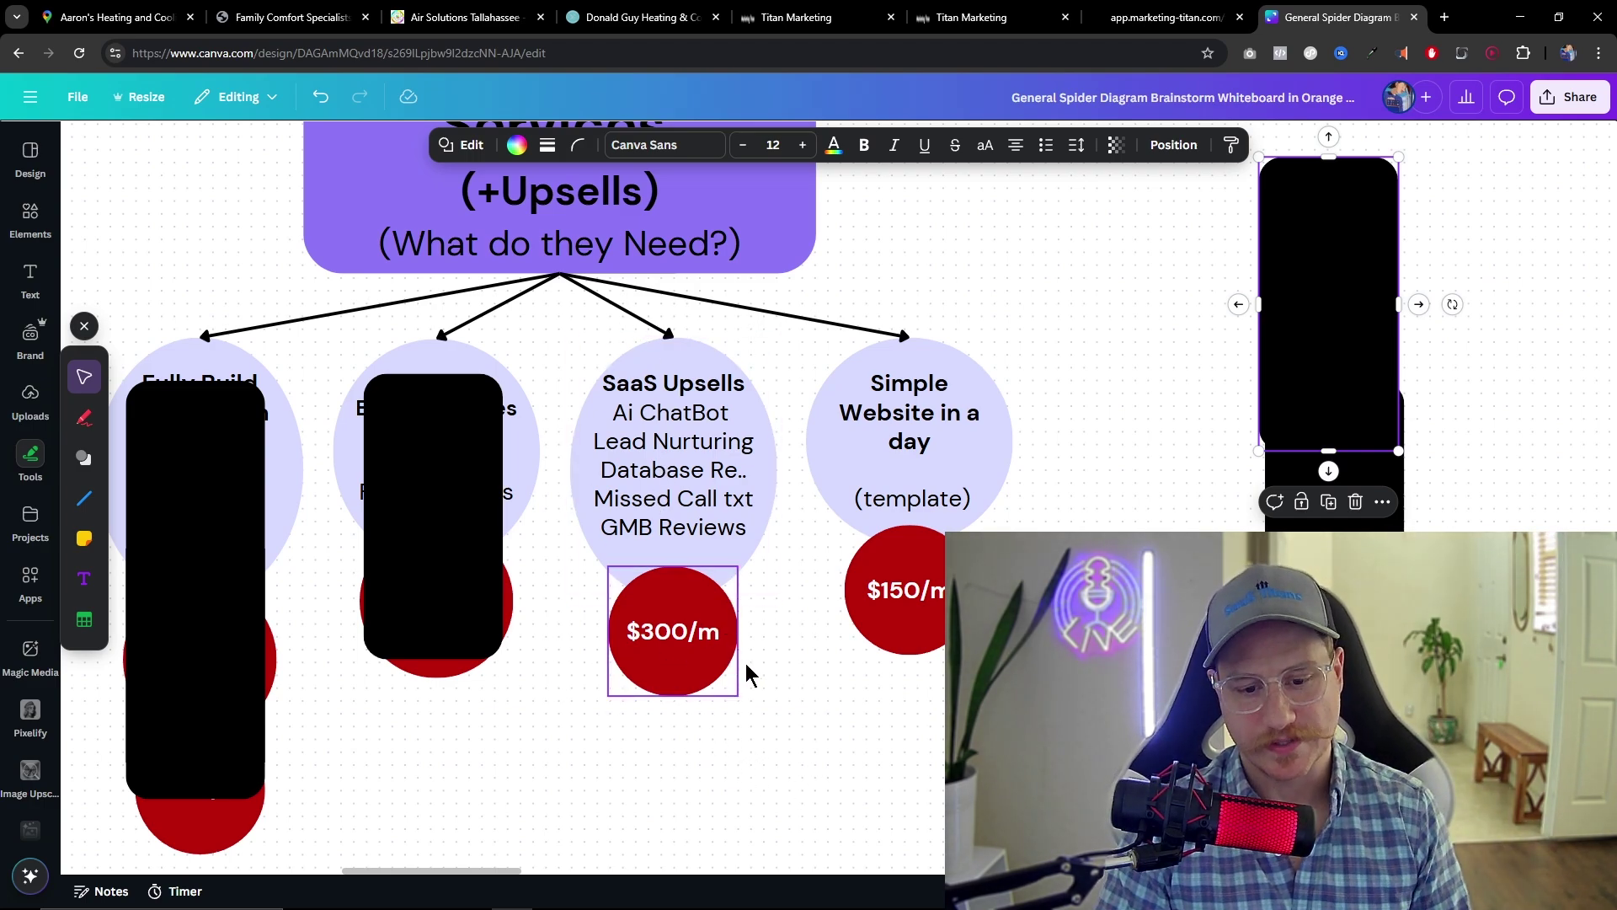
left_click(853, 690)
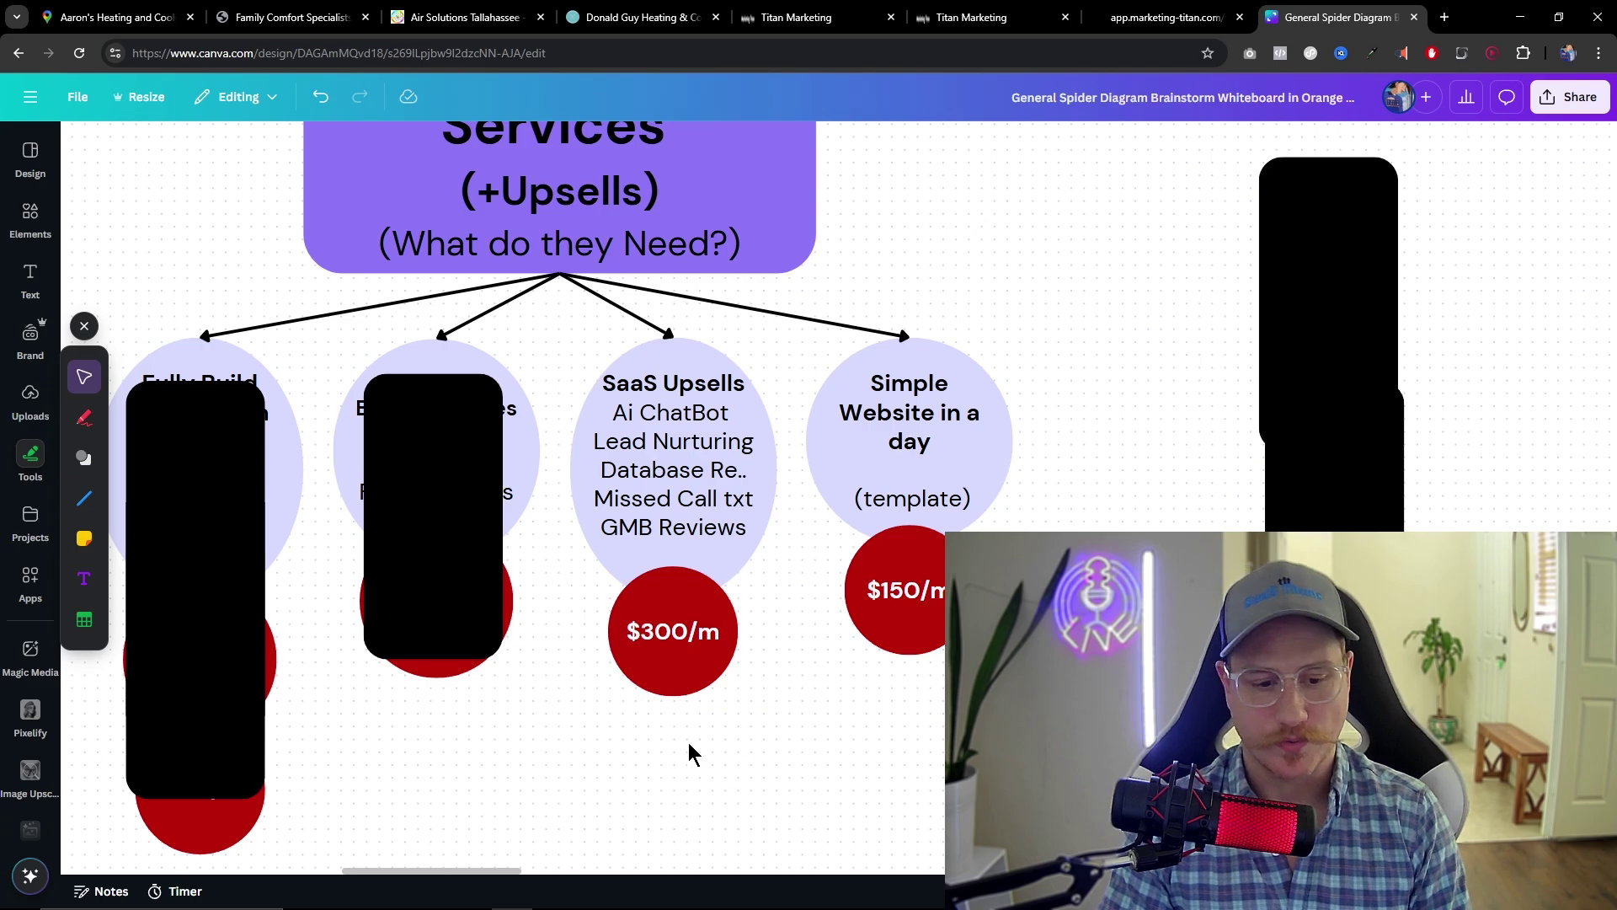
Reveal Expert Services at $1500+/m and Fully Build Out Custom Website at $2000+ and $150/m
left_click(1267, 437)
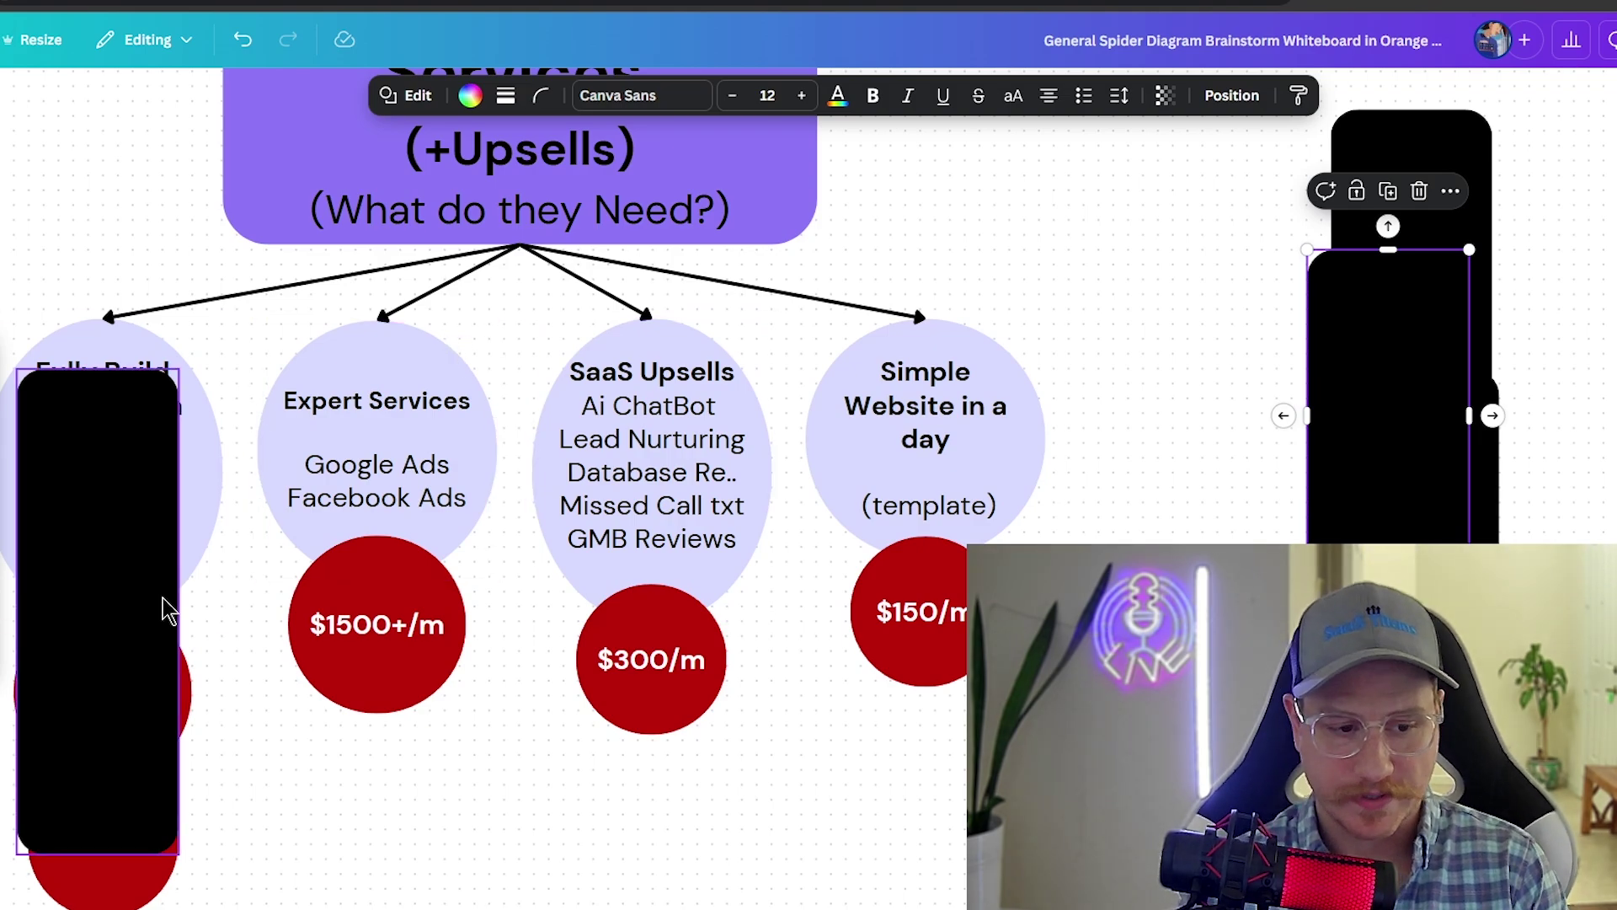
left_click(365, 661)
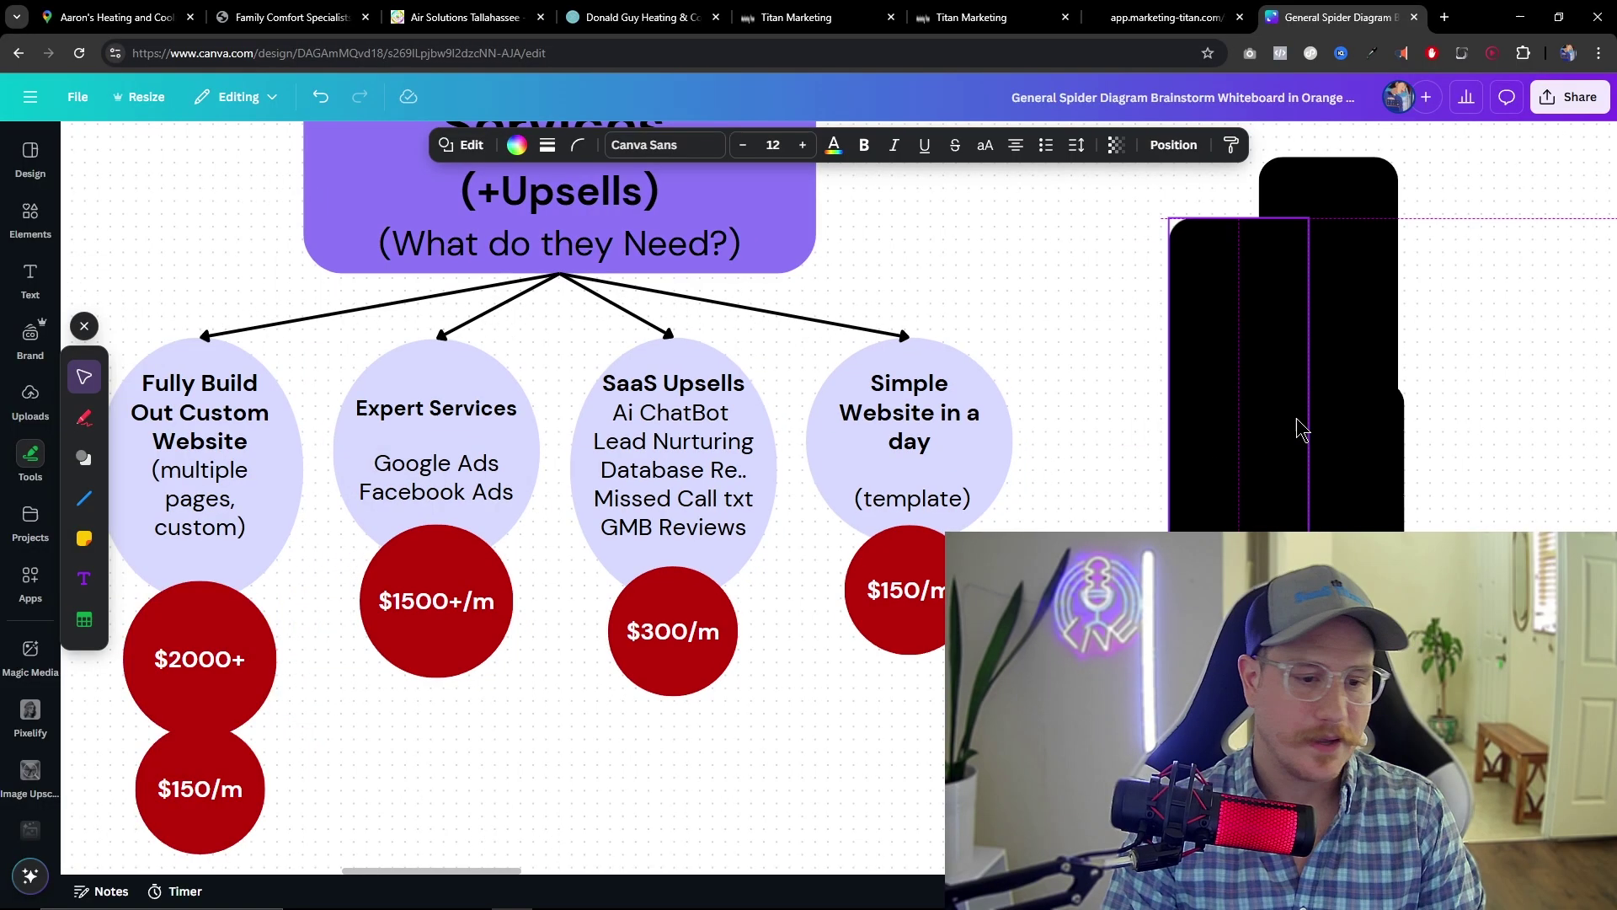
left_click(1437, 406)
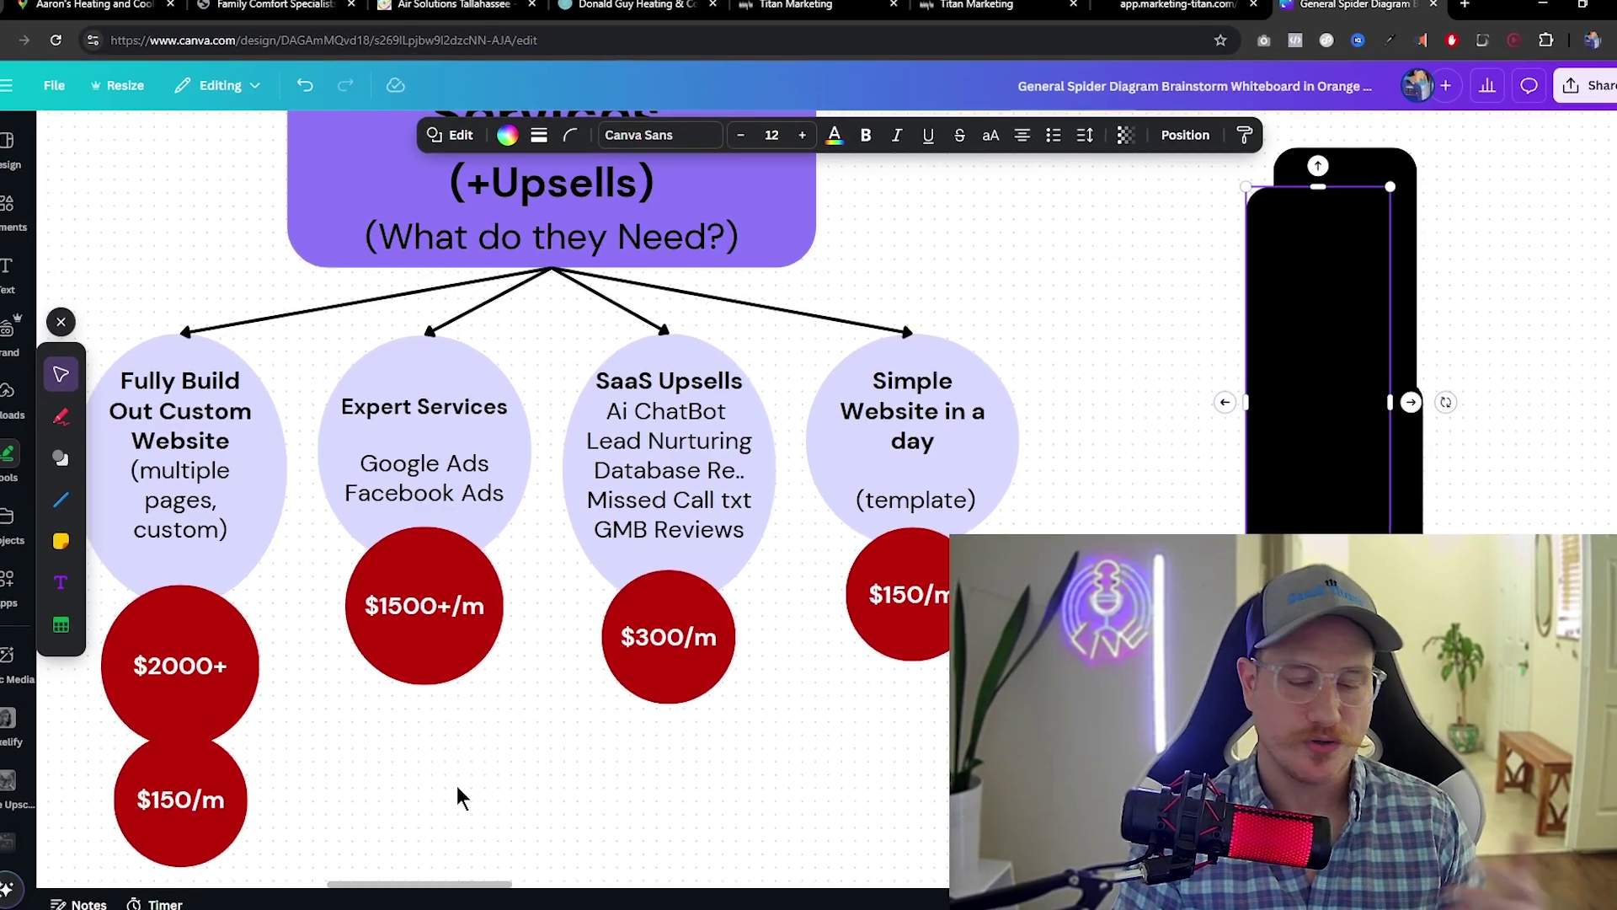
left_click(379, 805)
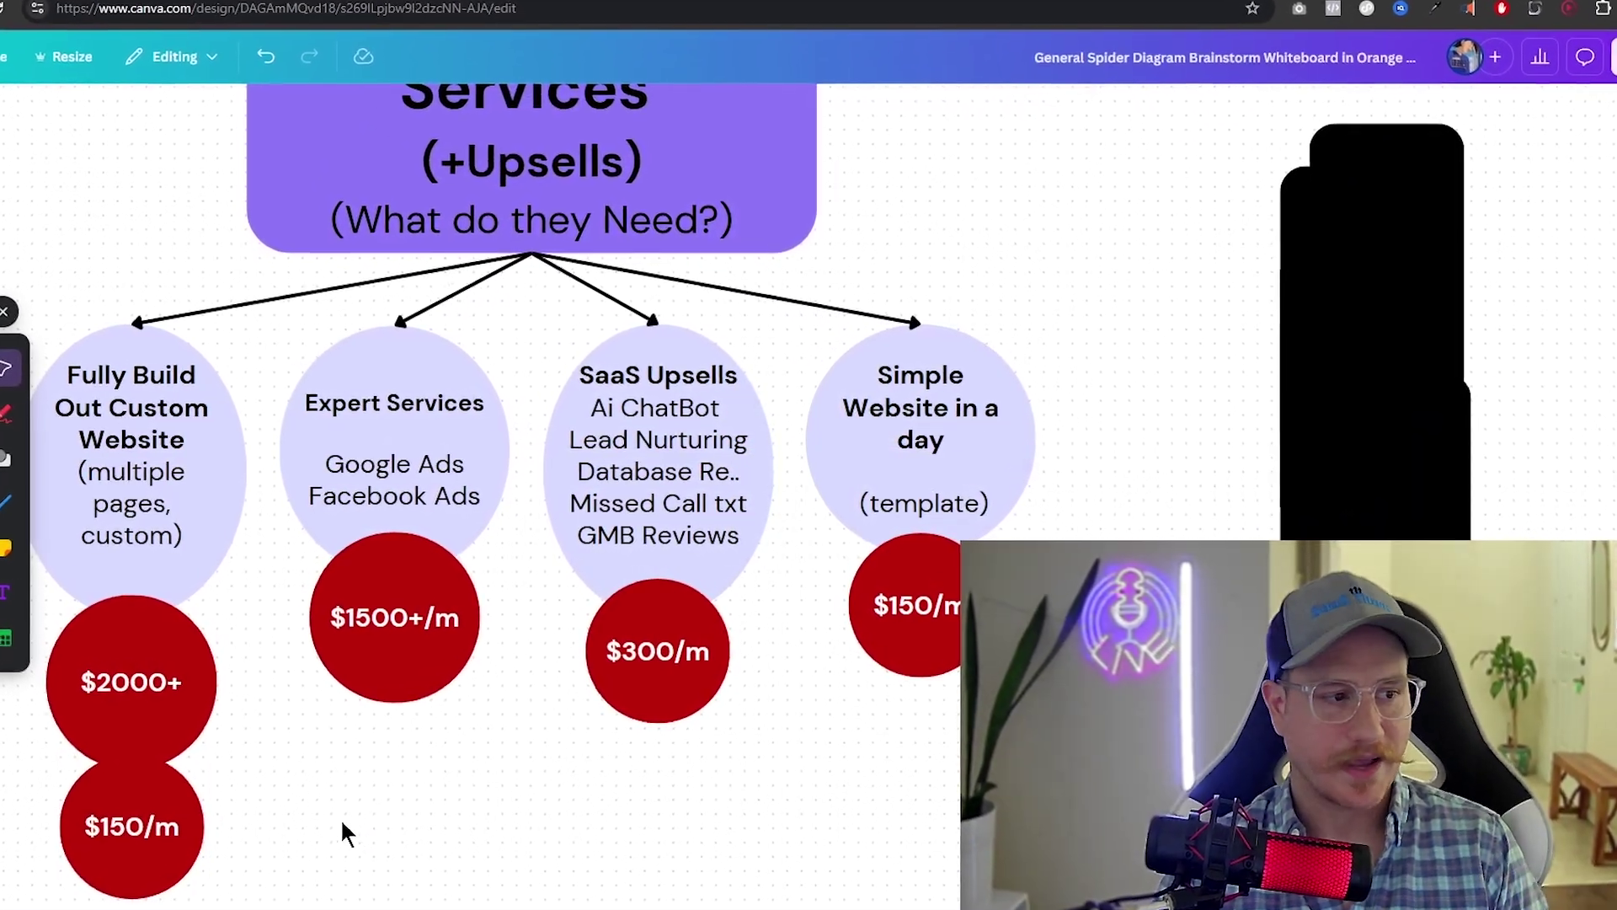